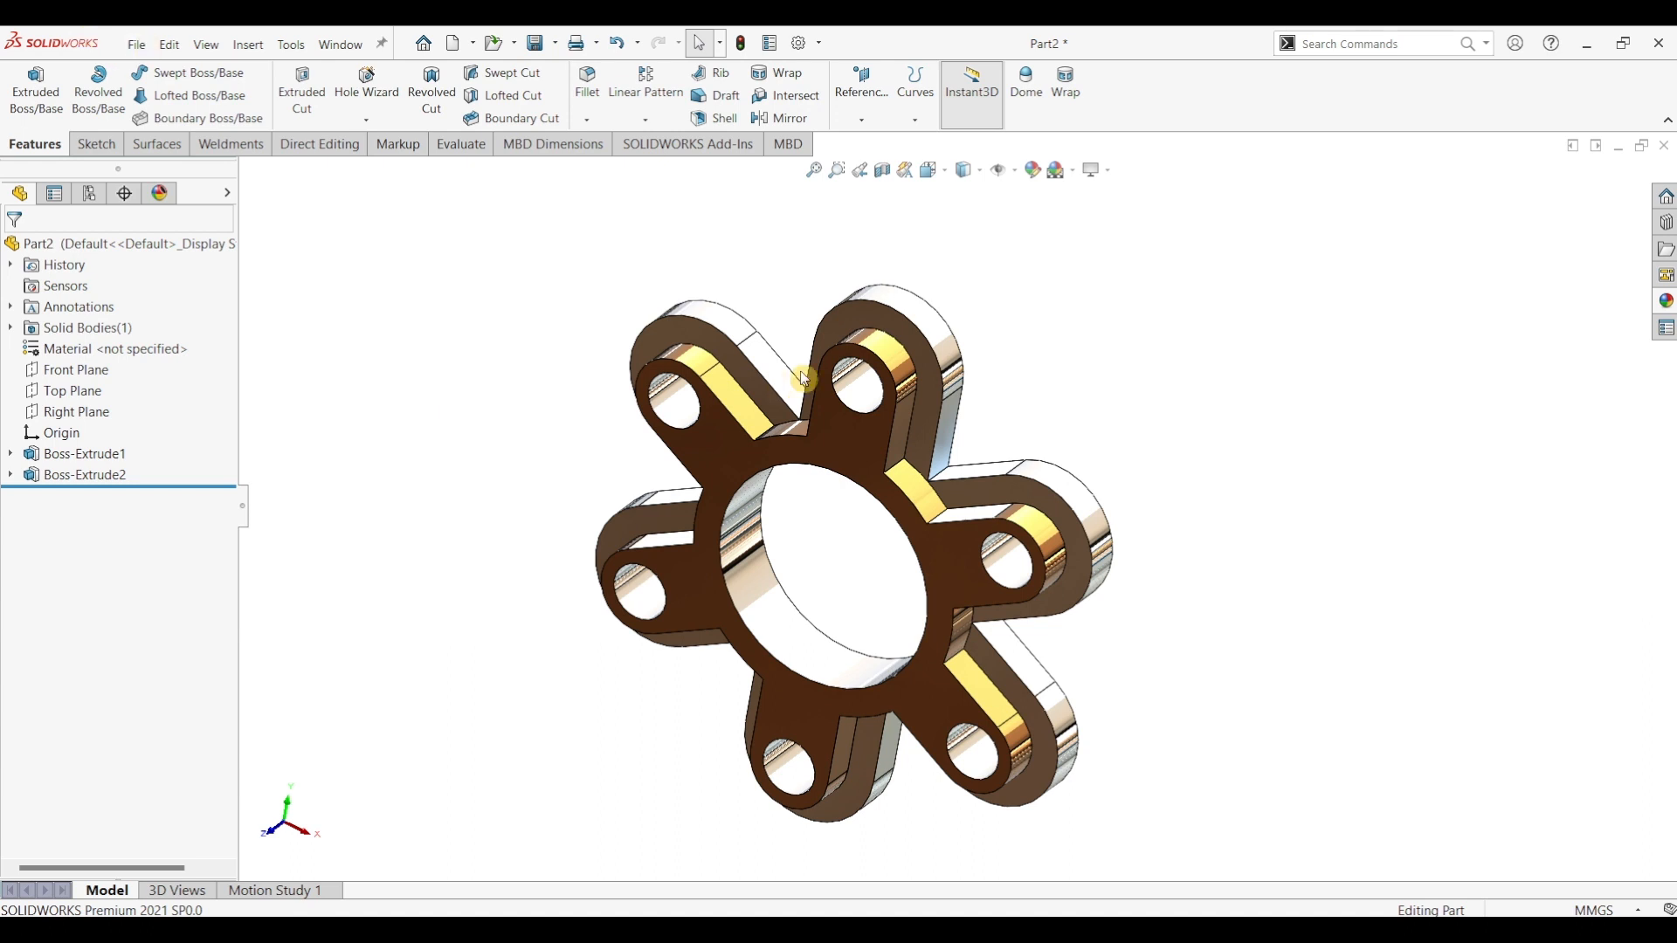
- Create a new part document and start a sketch on the Front Plane
key("ctrl+n")
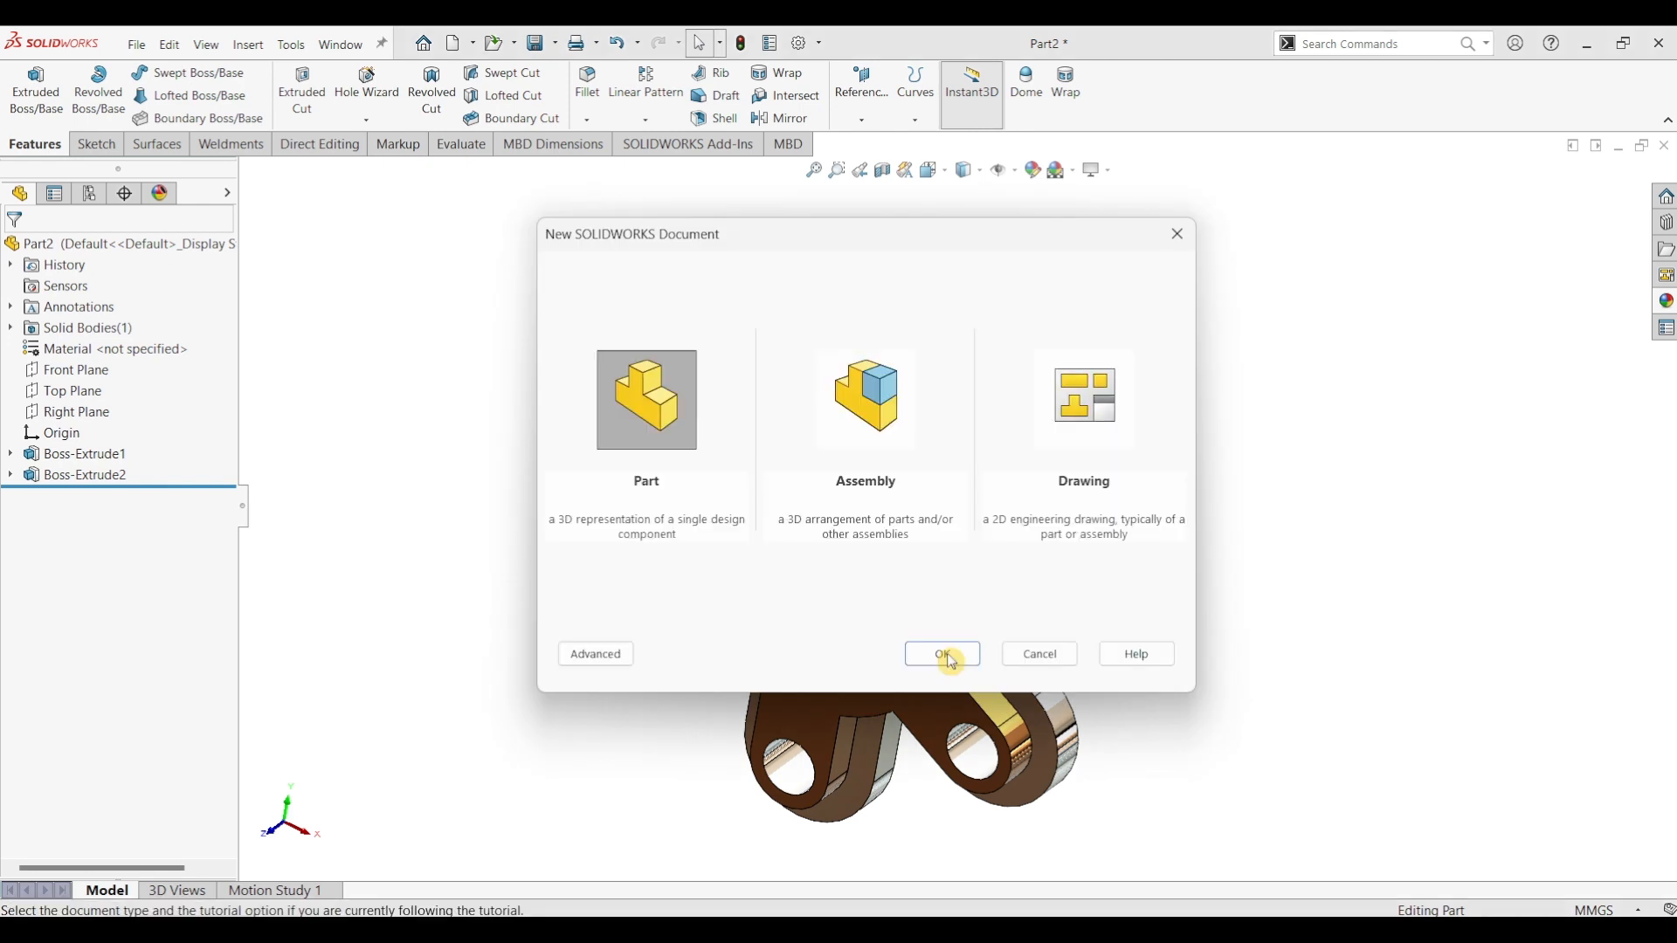
left_click(950, 660)
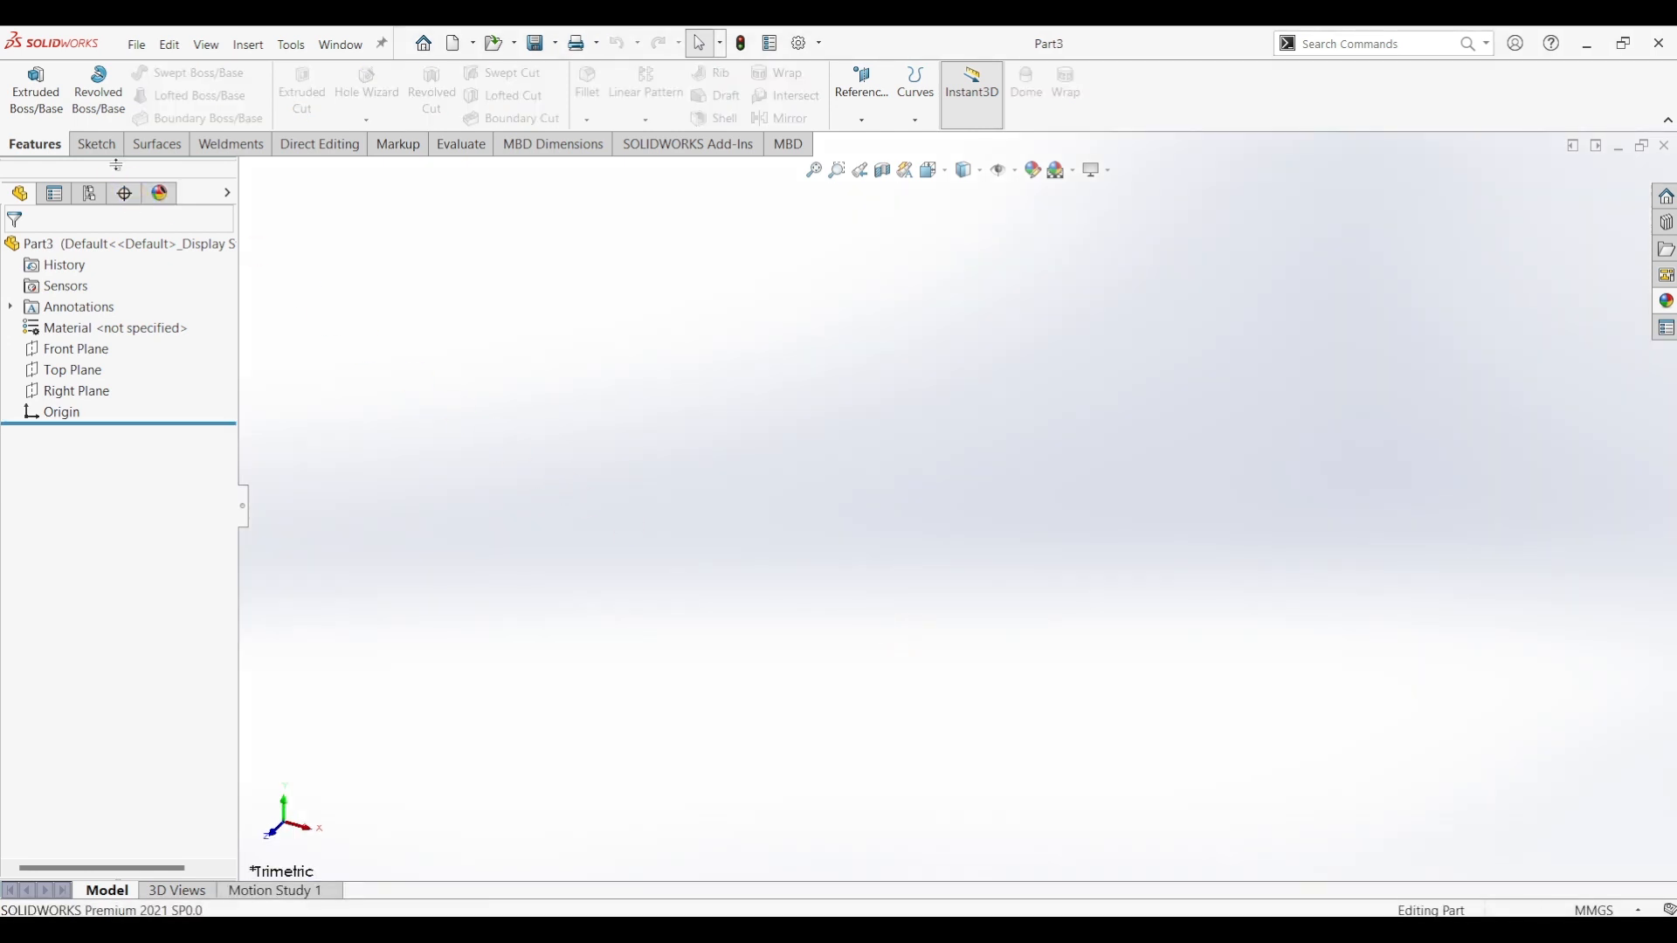
left_click(107, 151)
left_click(27, 83)
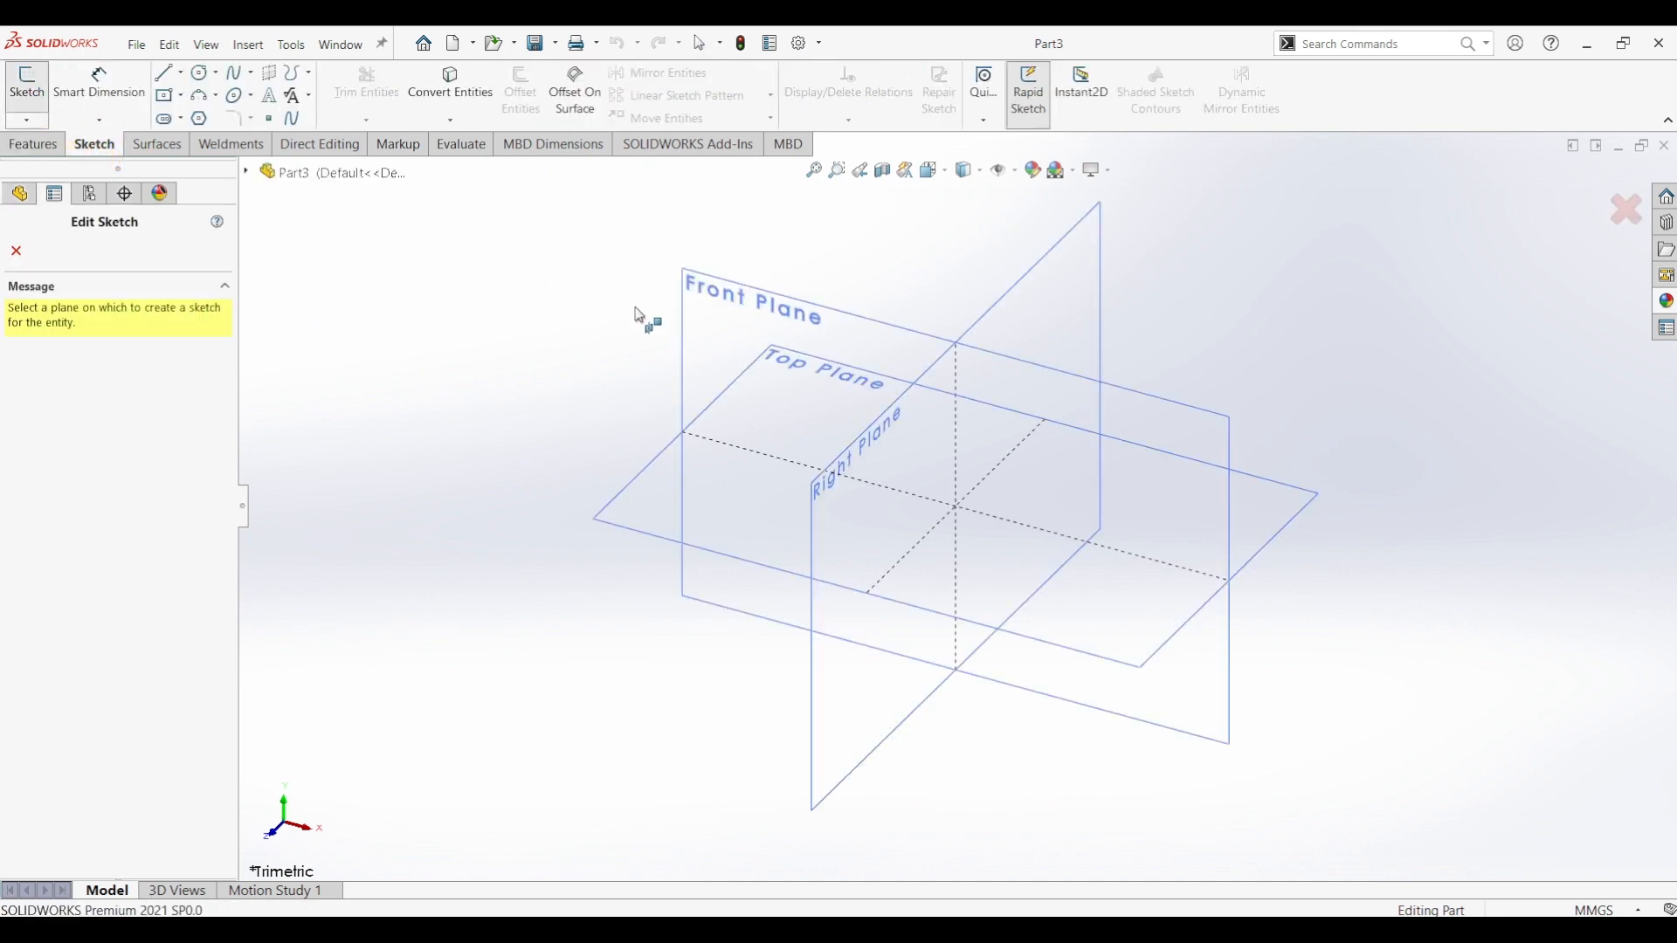
left_click(707, 325)
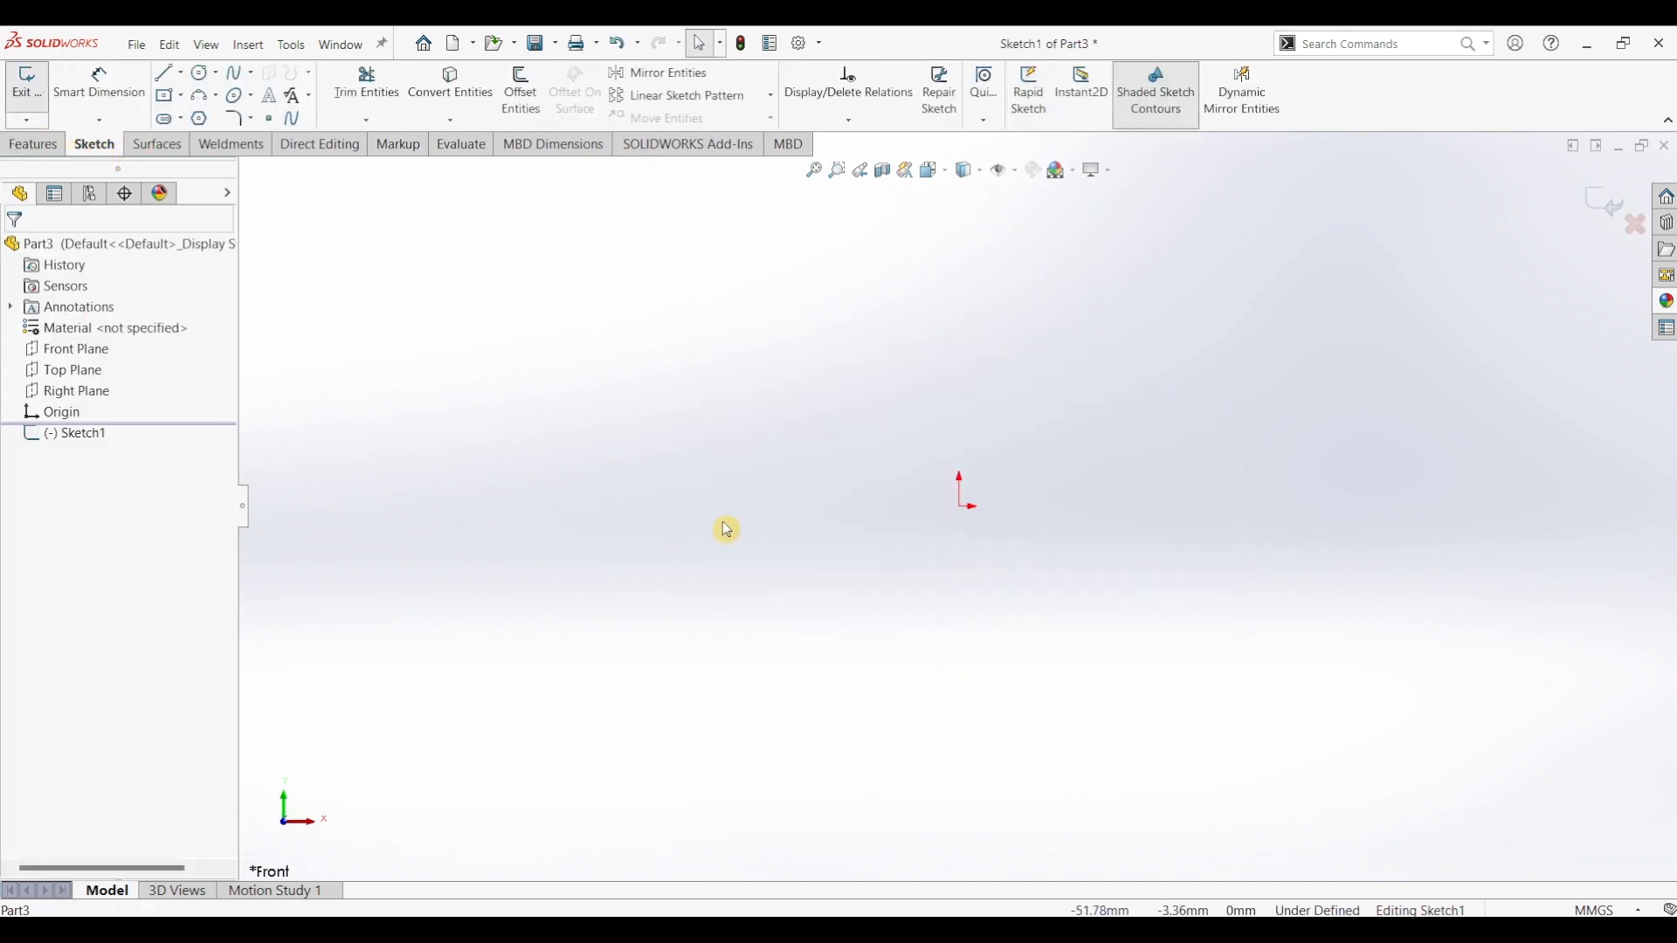
- Sketch two concentric circles centred on the origin, with radii of about 24 mm and 35 mm
left_click(200, 73)
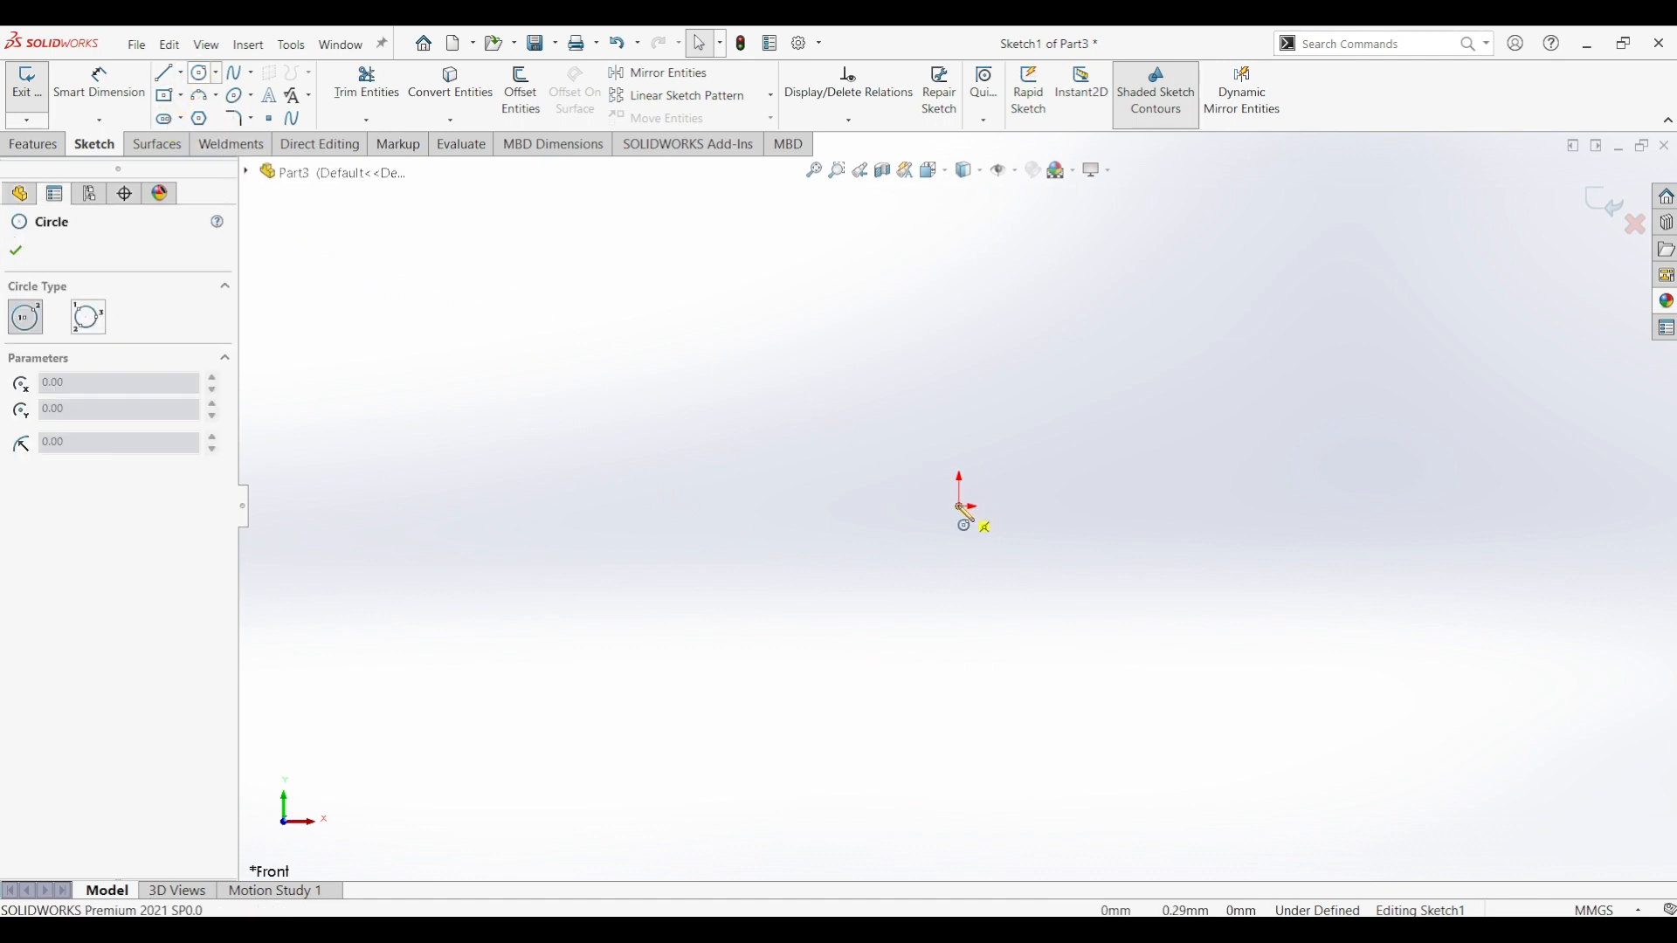
left_click(962, 507)
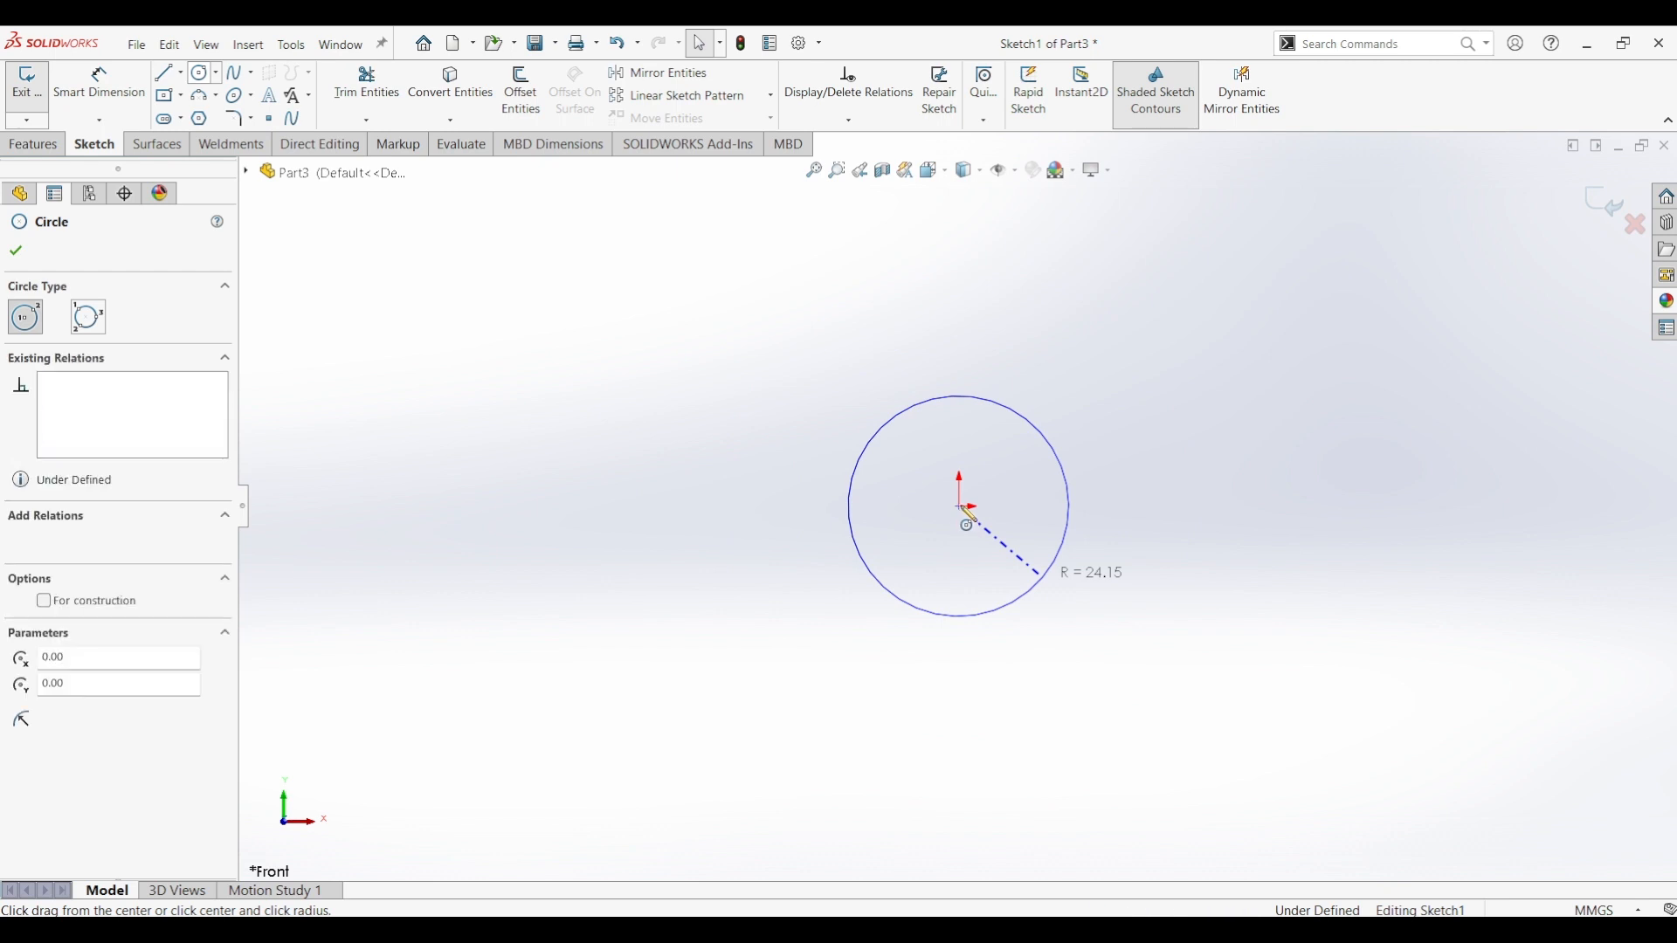
left_click(1040, 577)
left_click(960, 507)
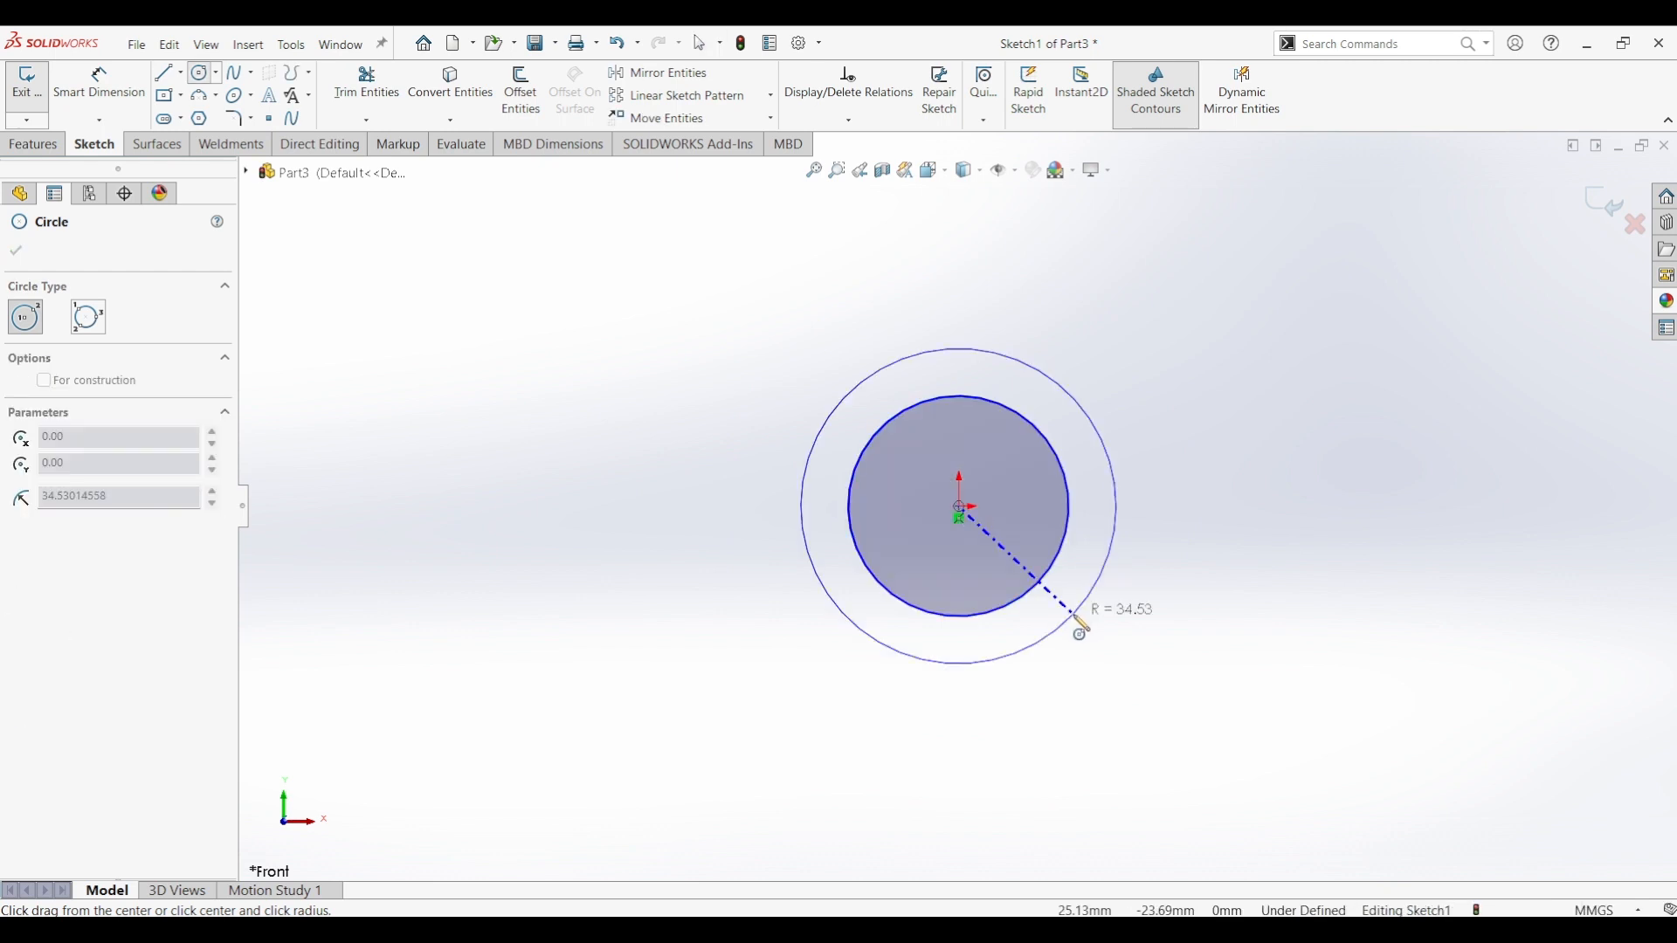
left_click(1072, 618)
- Dimension the inner circle's diameter to 32 mm and the outer circle's diameter to 40 mm
left_click(99, 83)
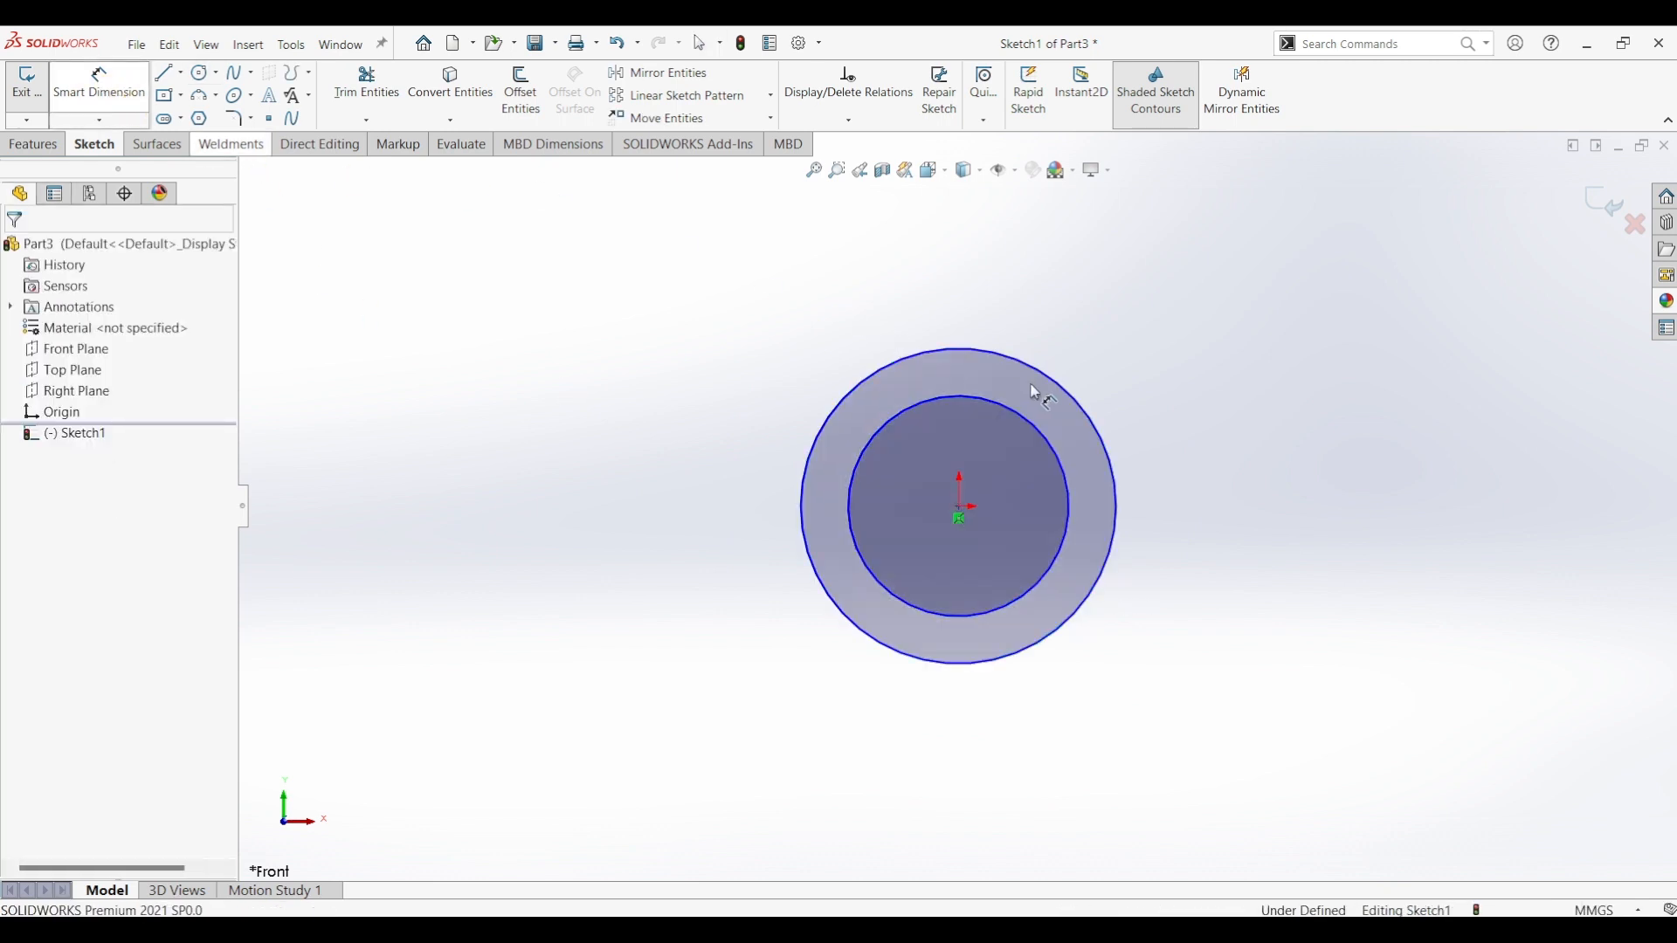
left_click(1061, 450)
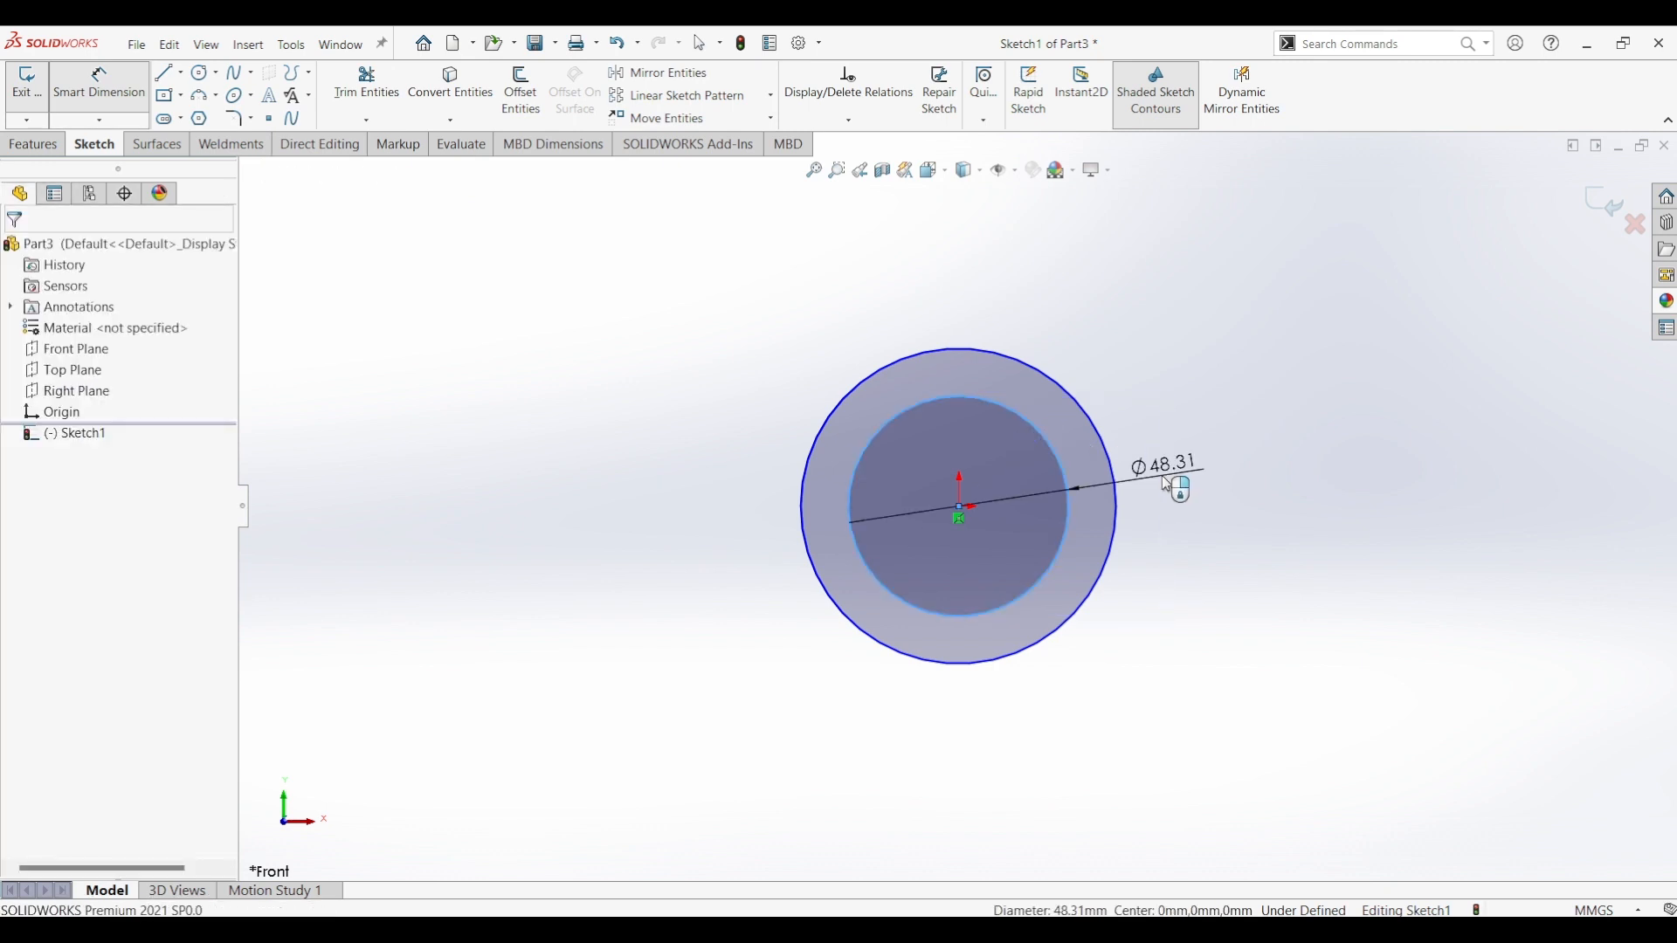
left_click(1167, 480)
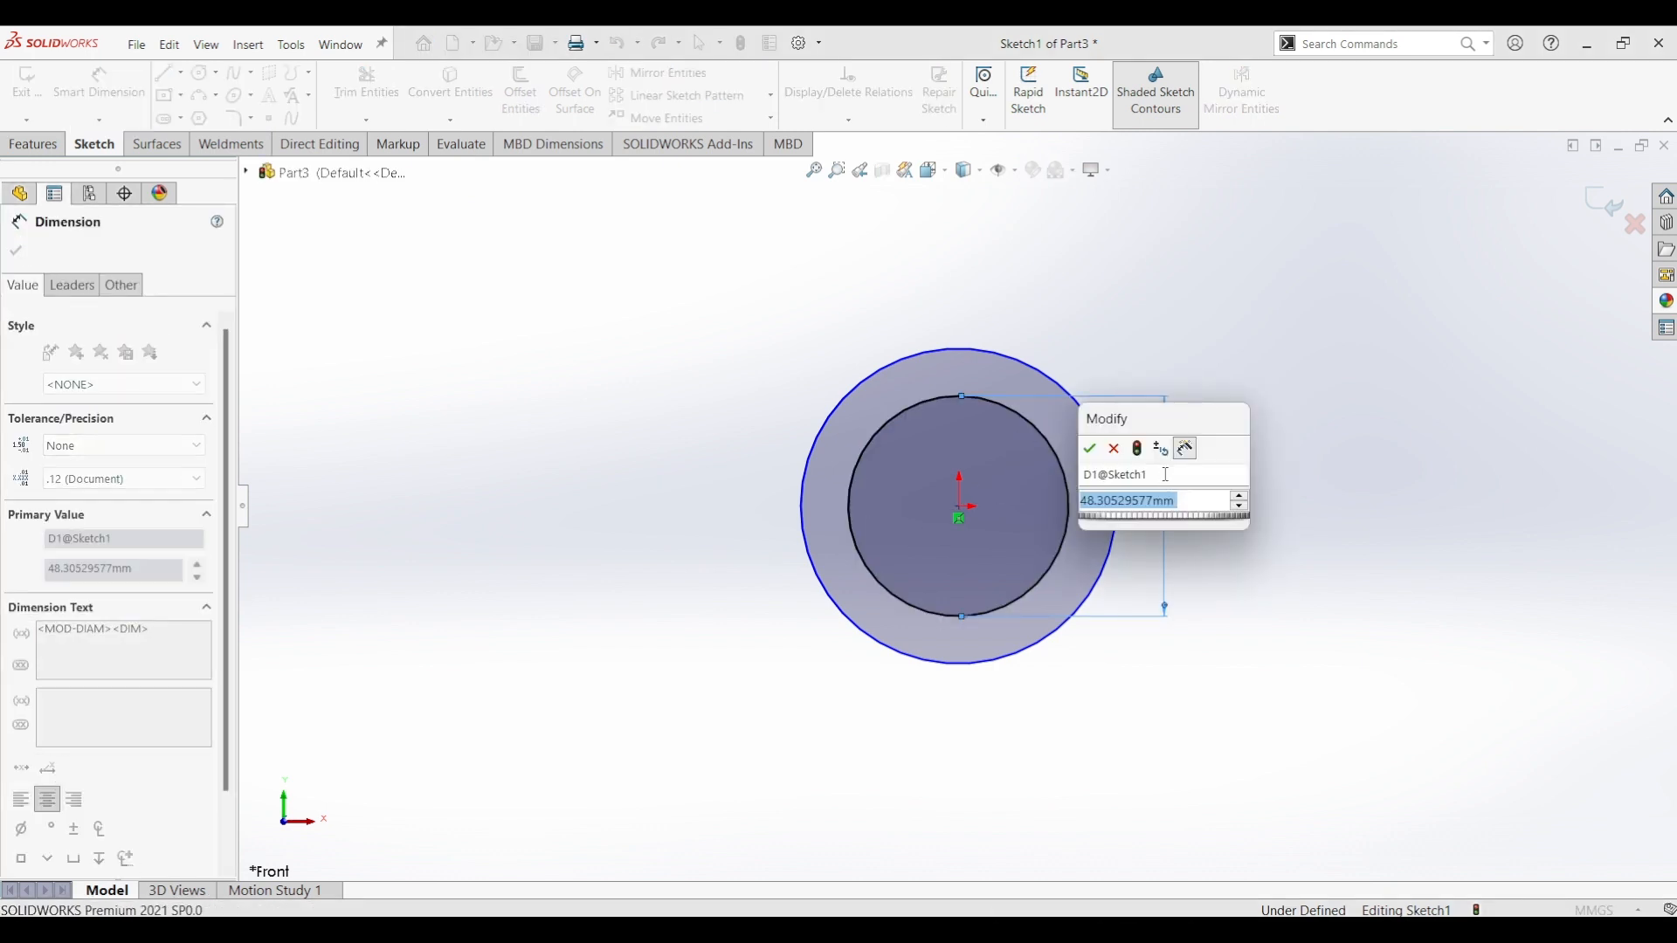
type("32")
key("Return")
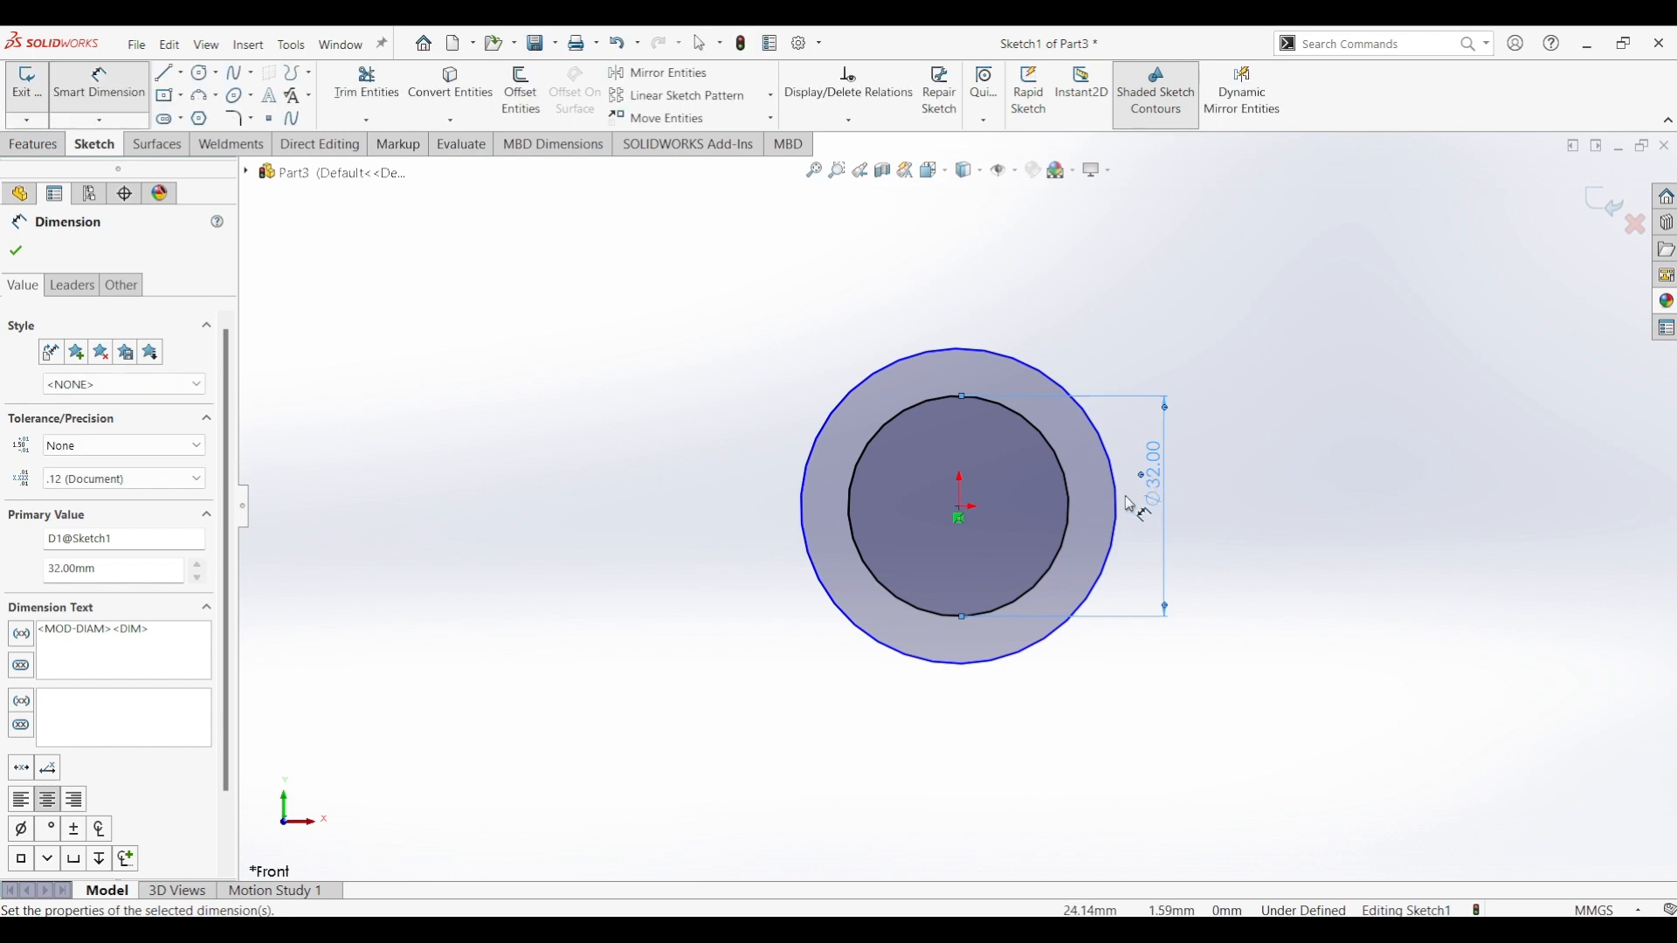
left_click(1118, 514)
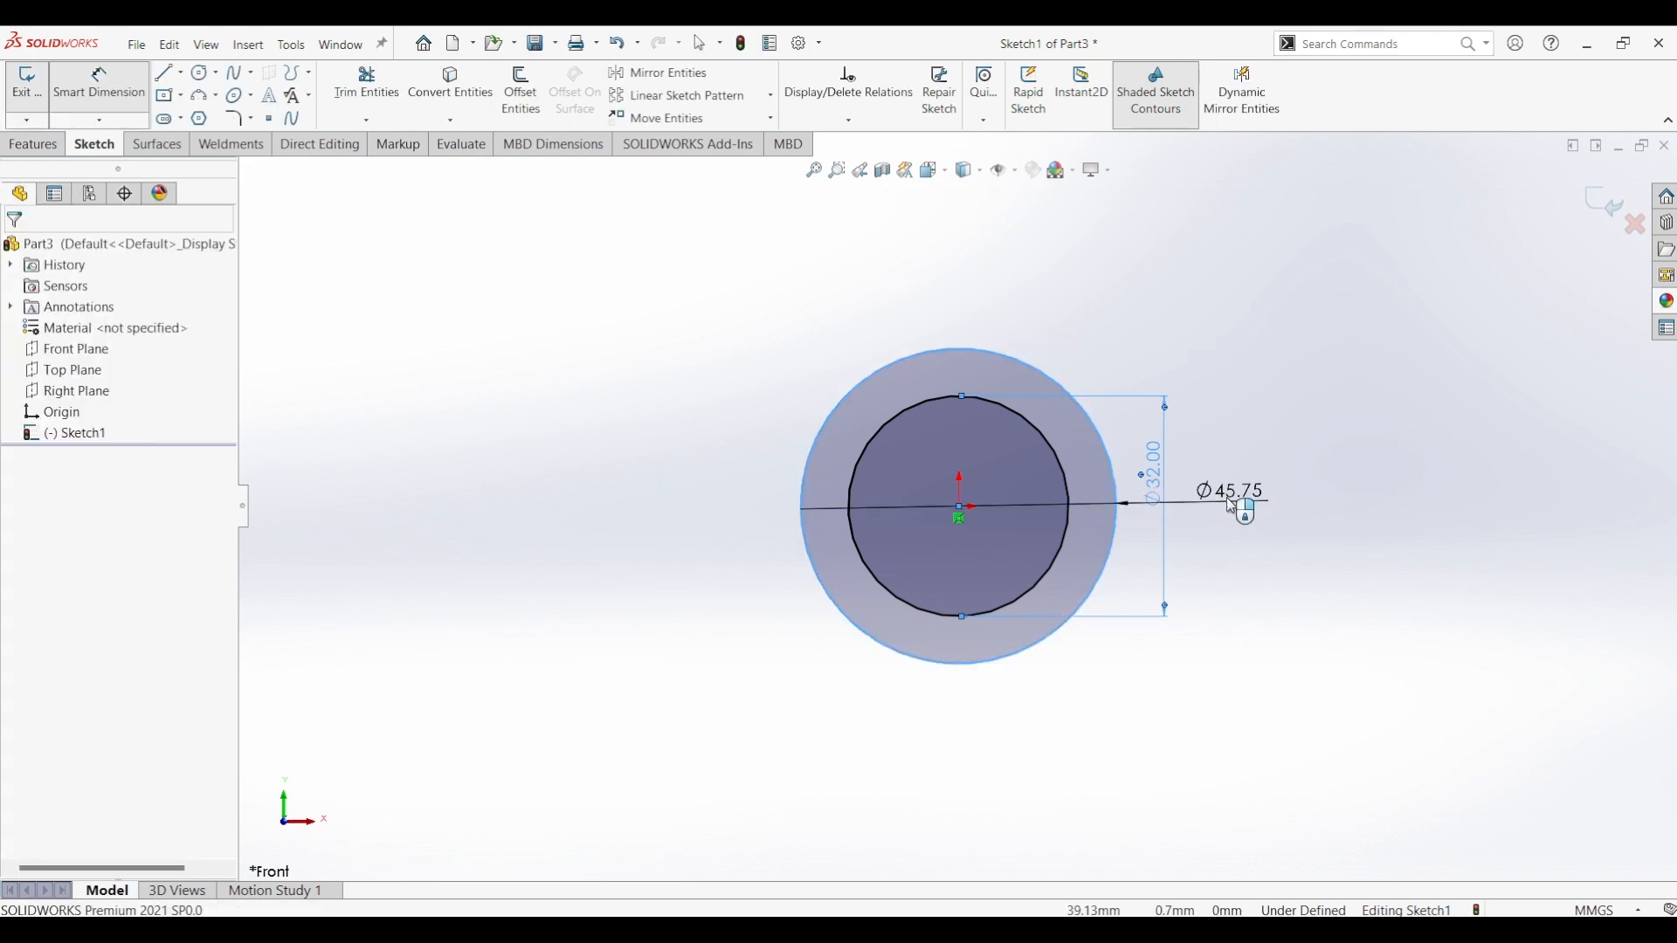
left_click(1227, 505)
type("40")
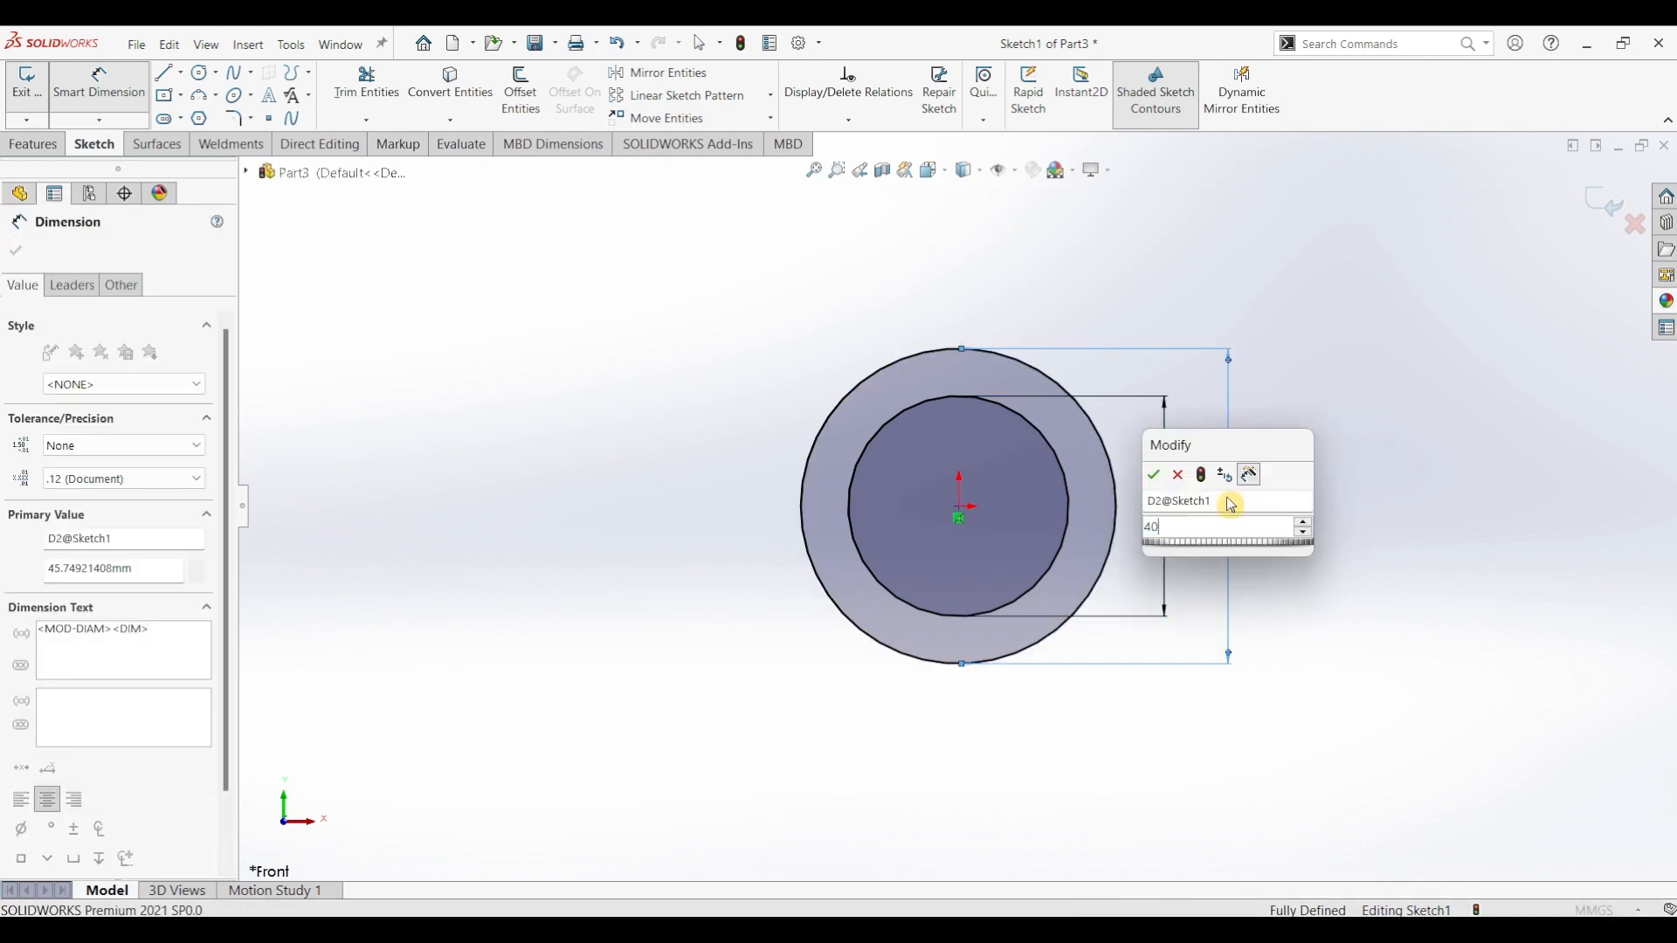
key("Return")
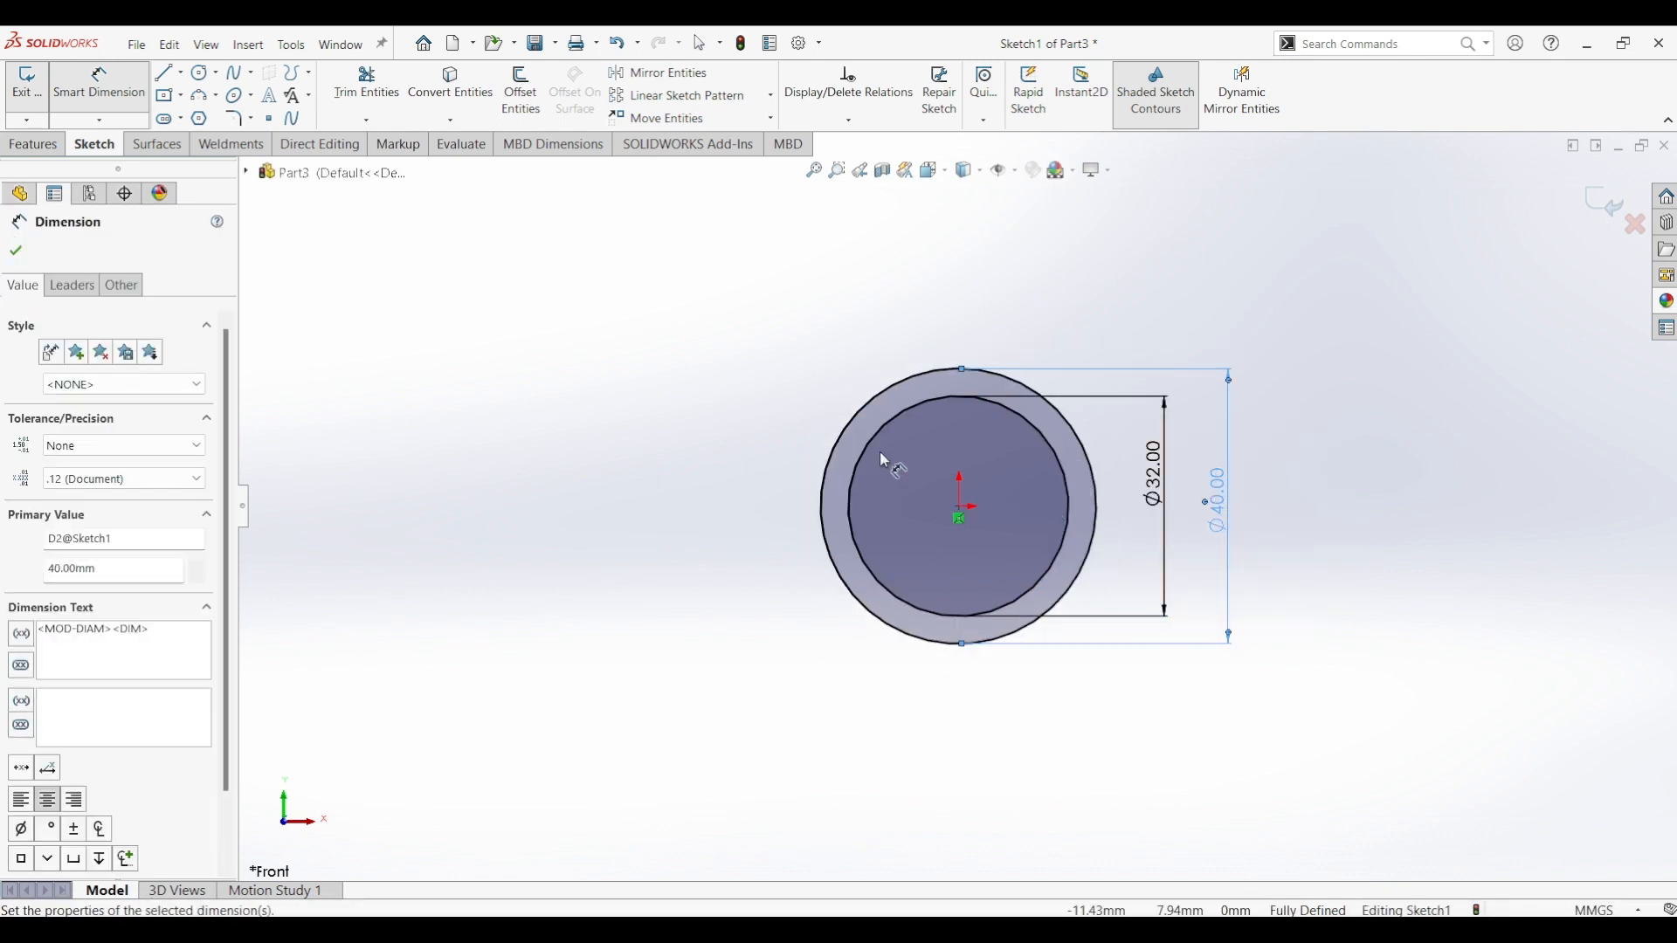
- Draw a vertical centerline about 39 mm long from the origin upward past the outer circle
left_click(180, 79)
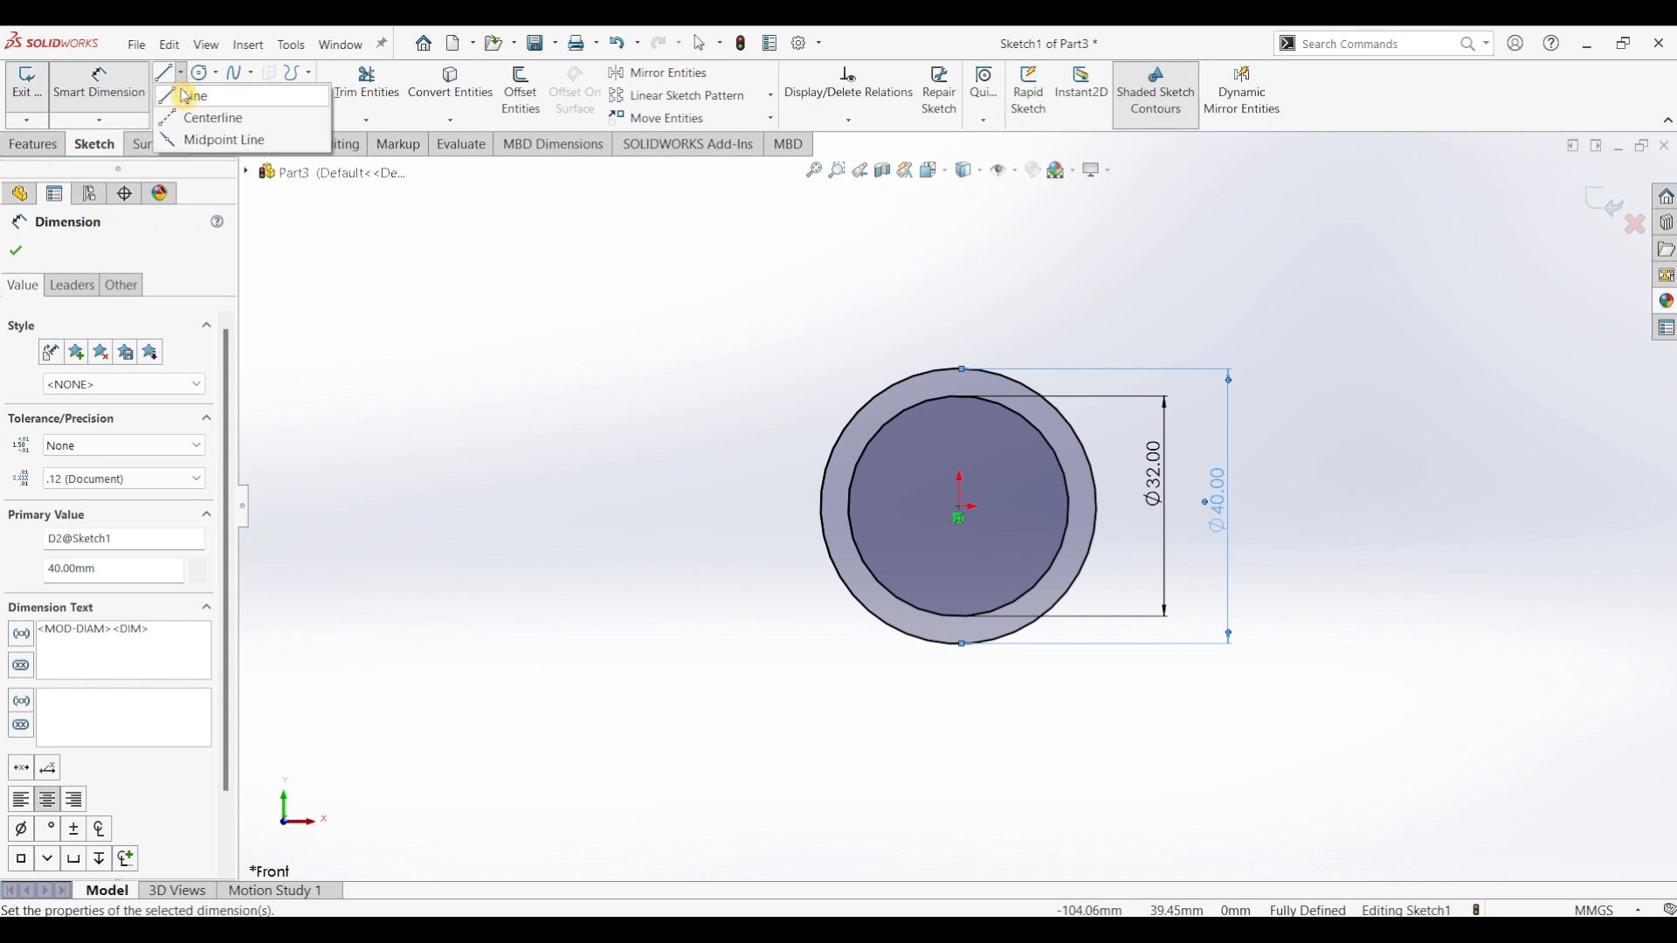
left_click(187, 115)
left_click(959, 507)
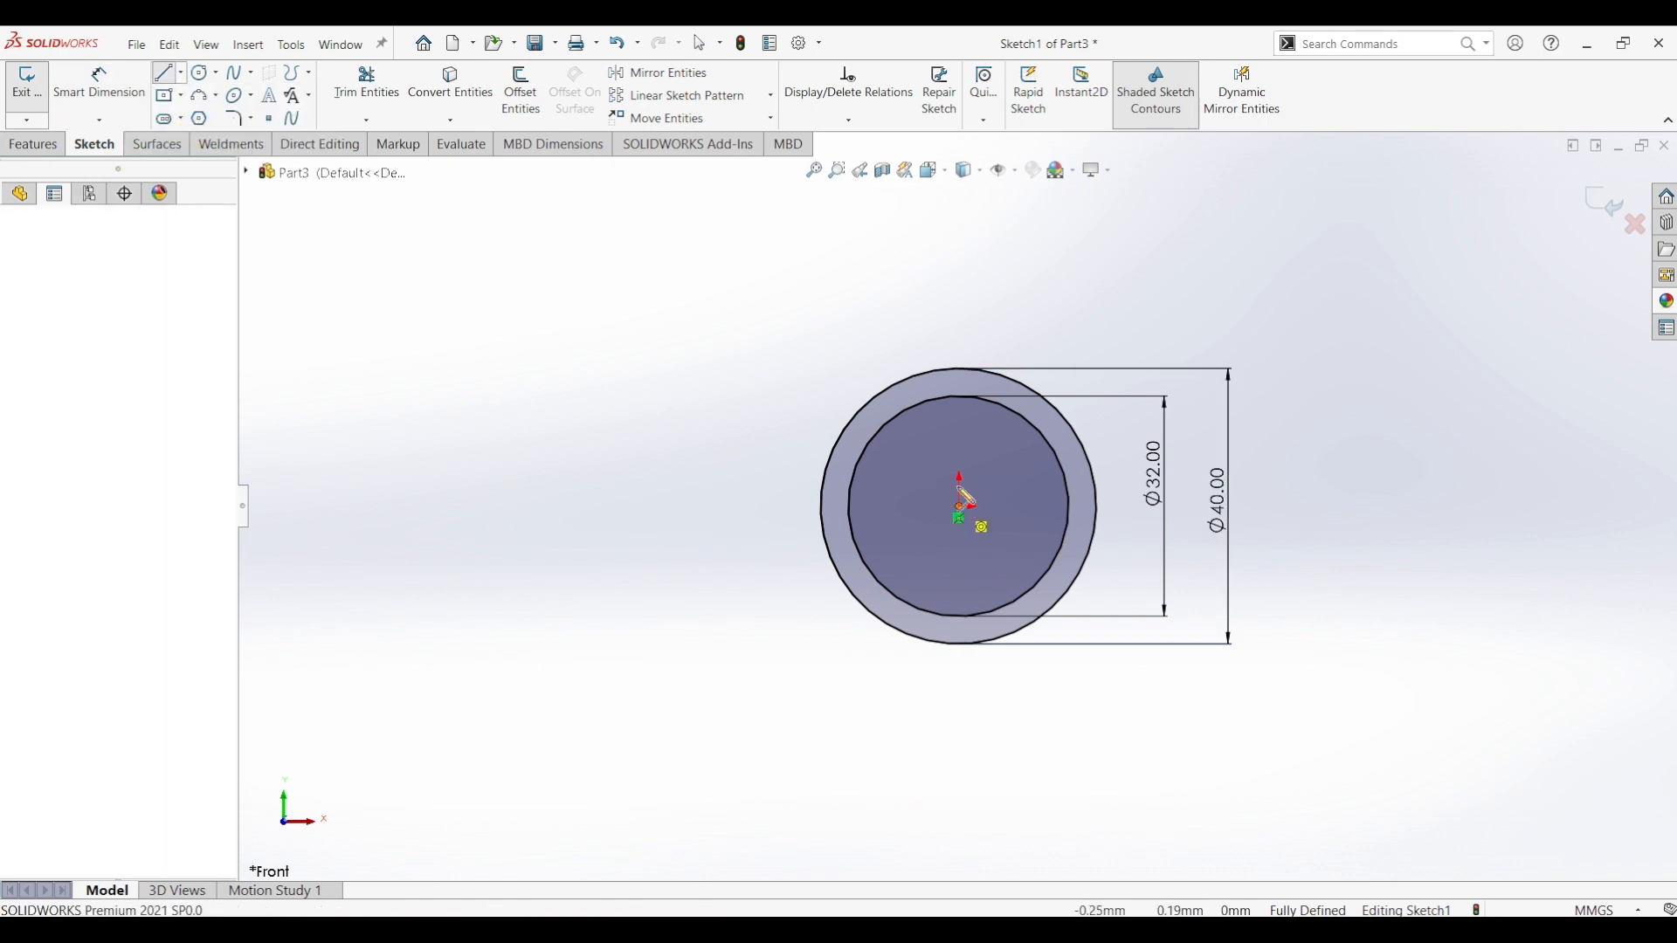
left_click(958, 239)
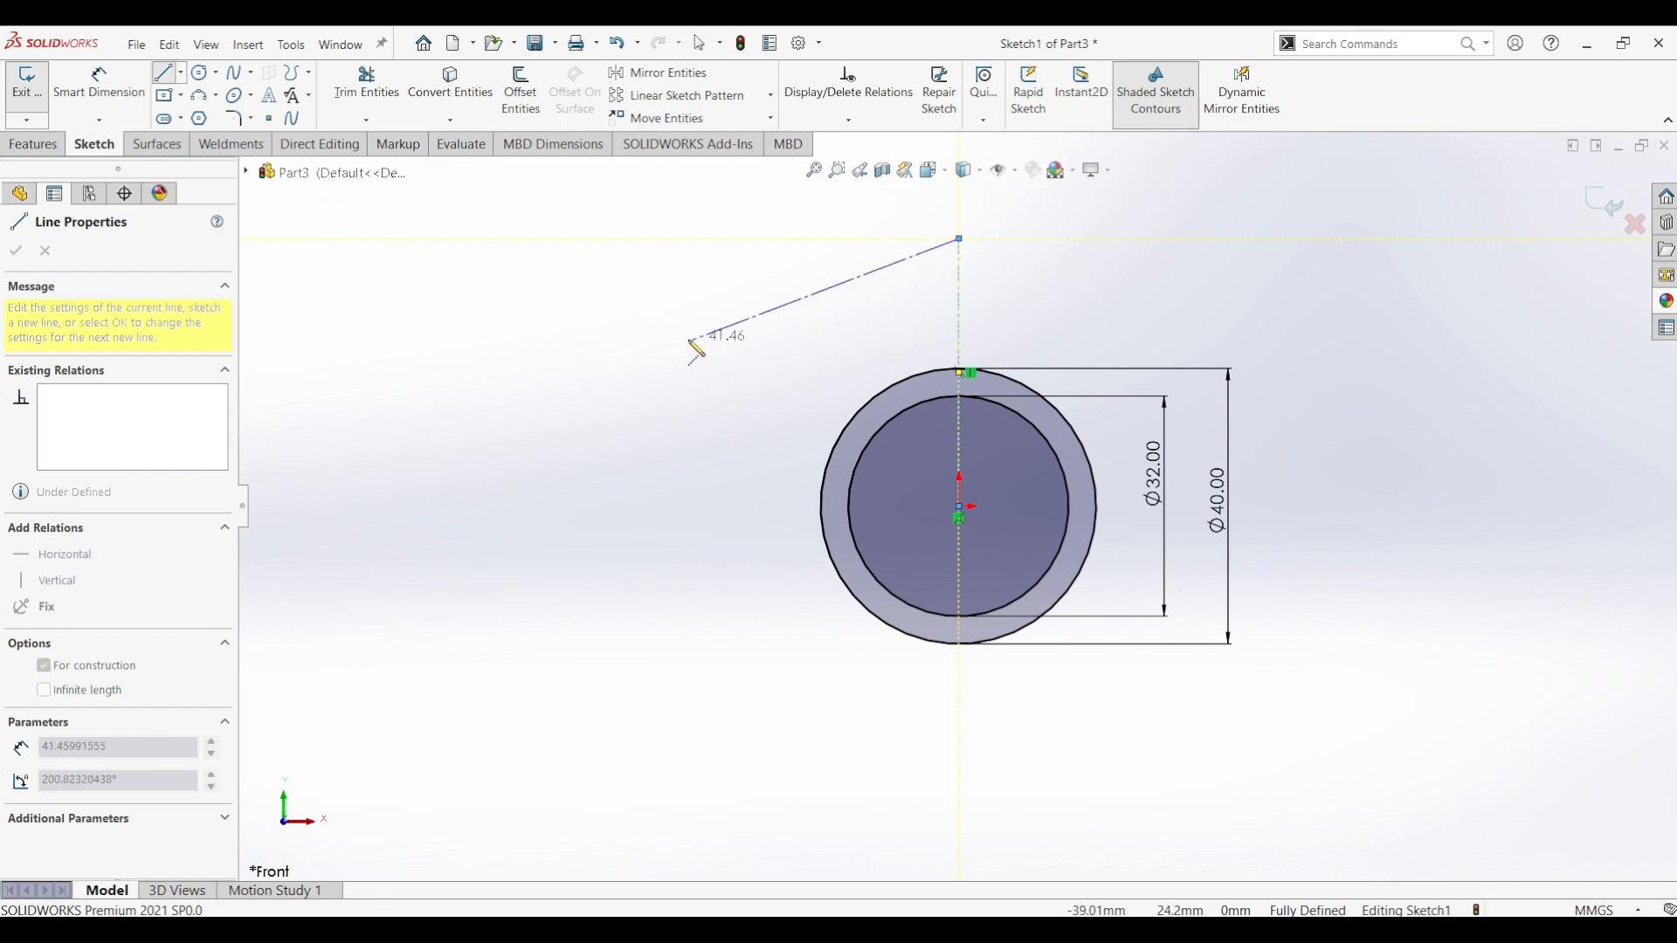
key("Escape")
- Dimension the vertical centerline's length to 30 mm
left_click(98, 83)
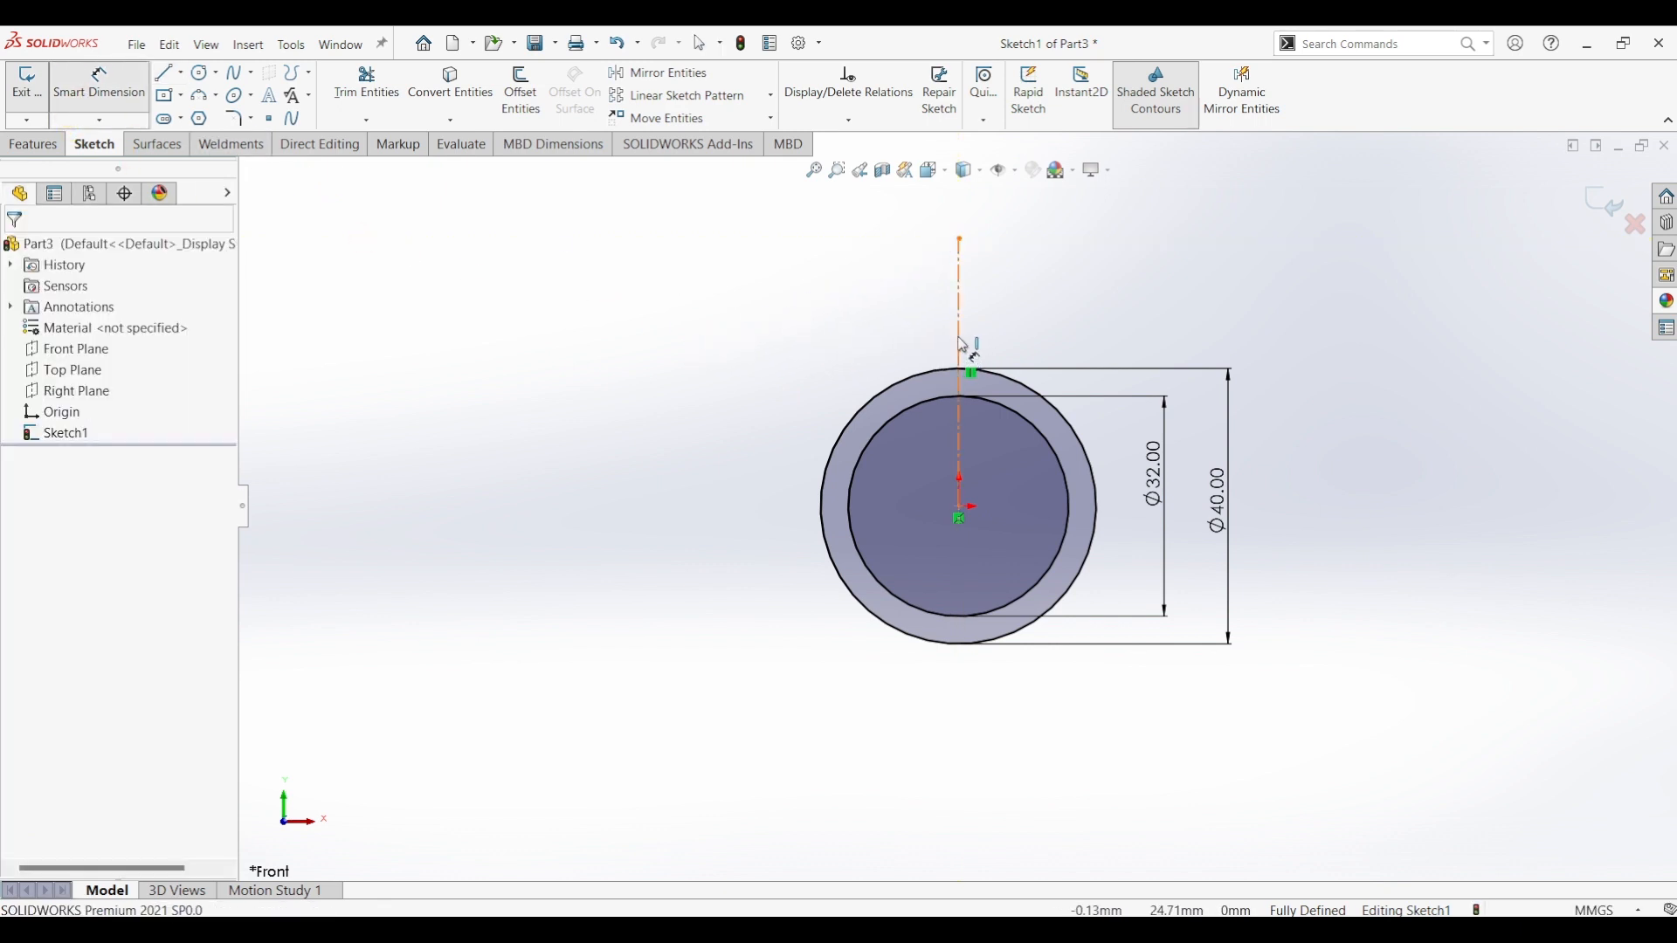
left_click(960, 347)
left_click(795, 358)
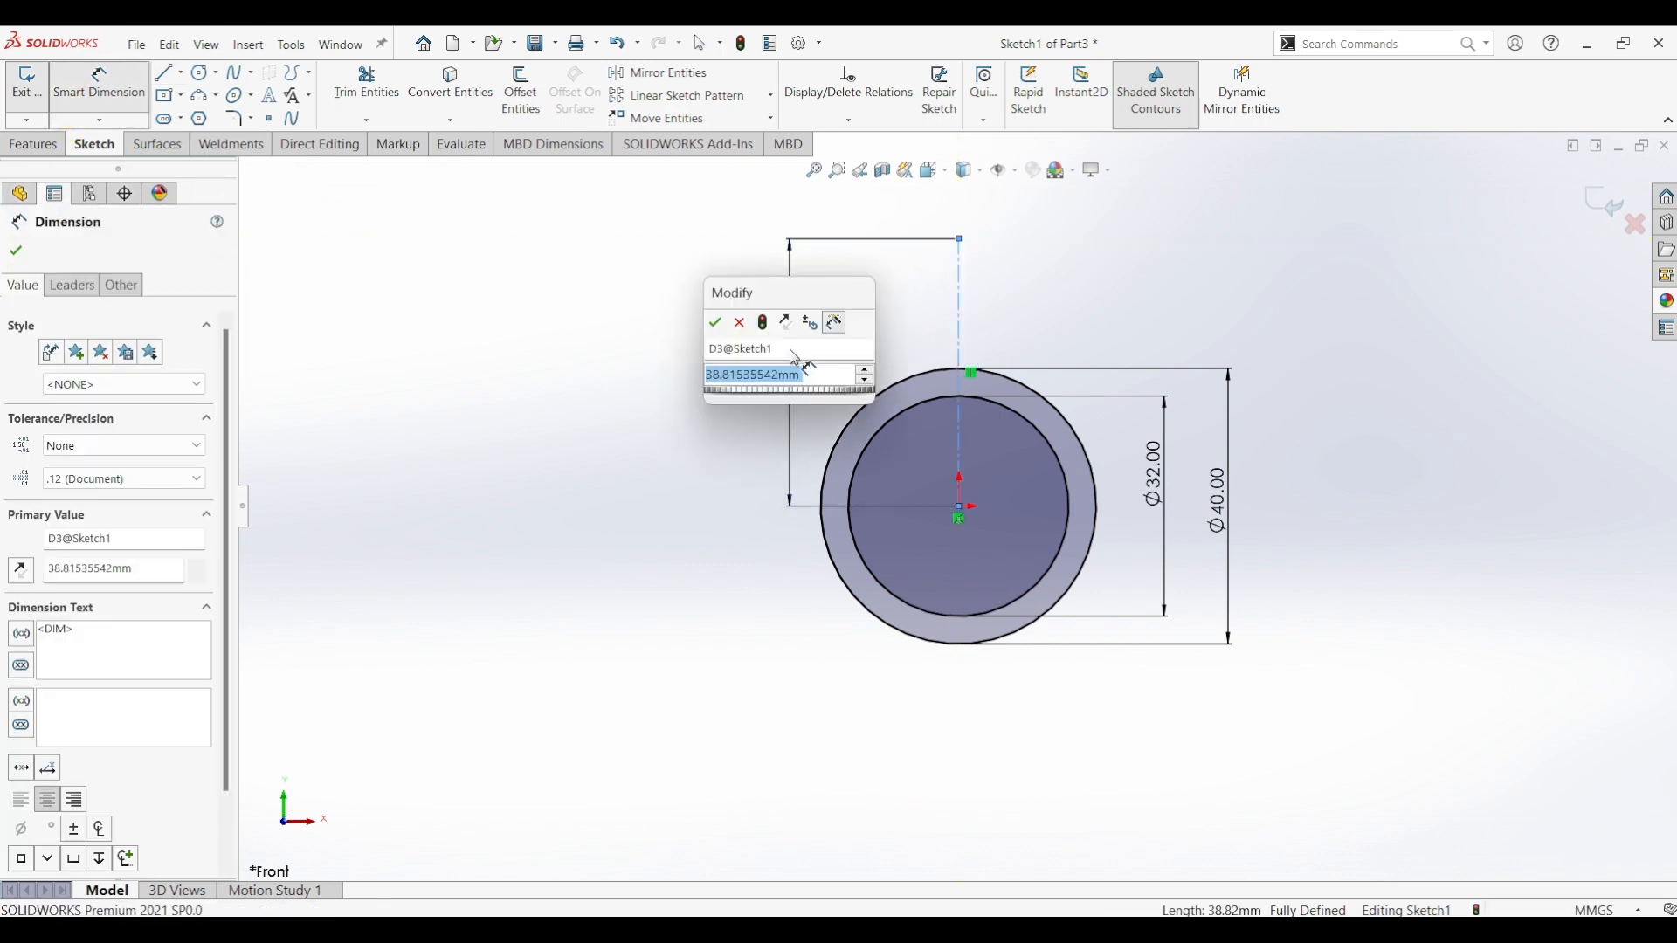
left_click(795, 358)
key("Return")
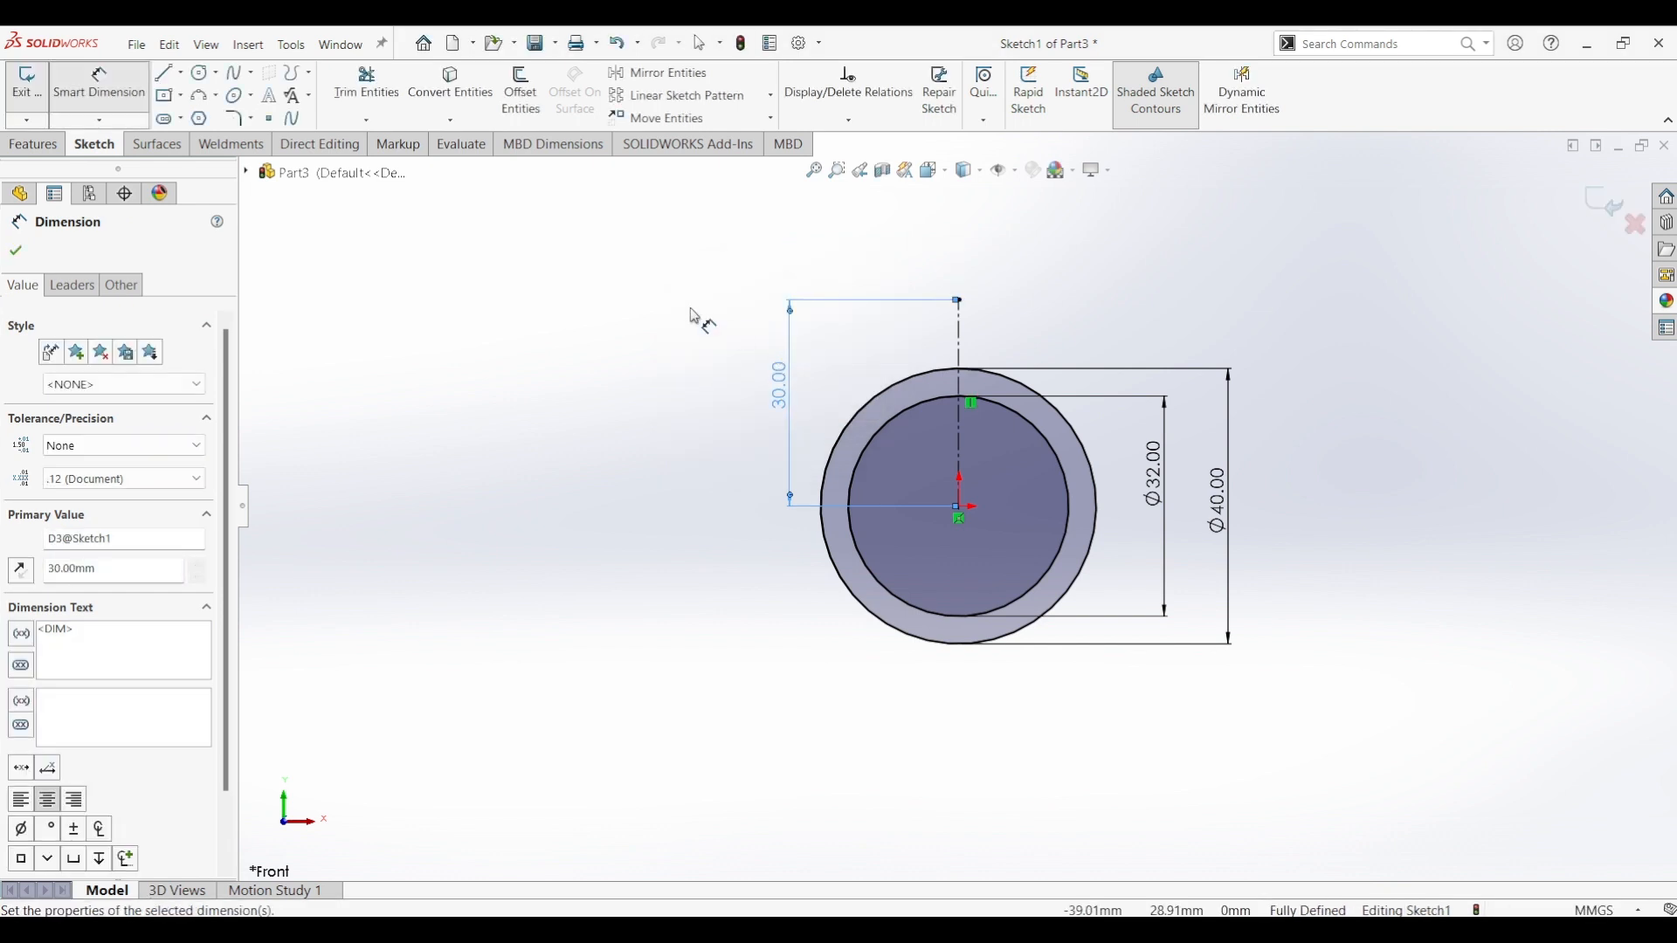
- Sketch two concentric circles at the centerline's upper endpoint, with radii of about 4.1 mm and 9.5 mm
key("c")
left_click(958, 299)
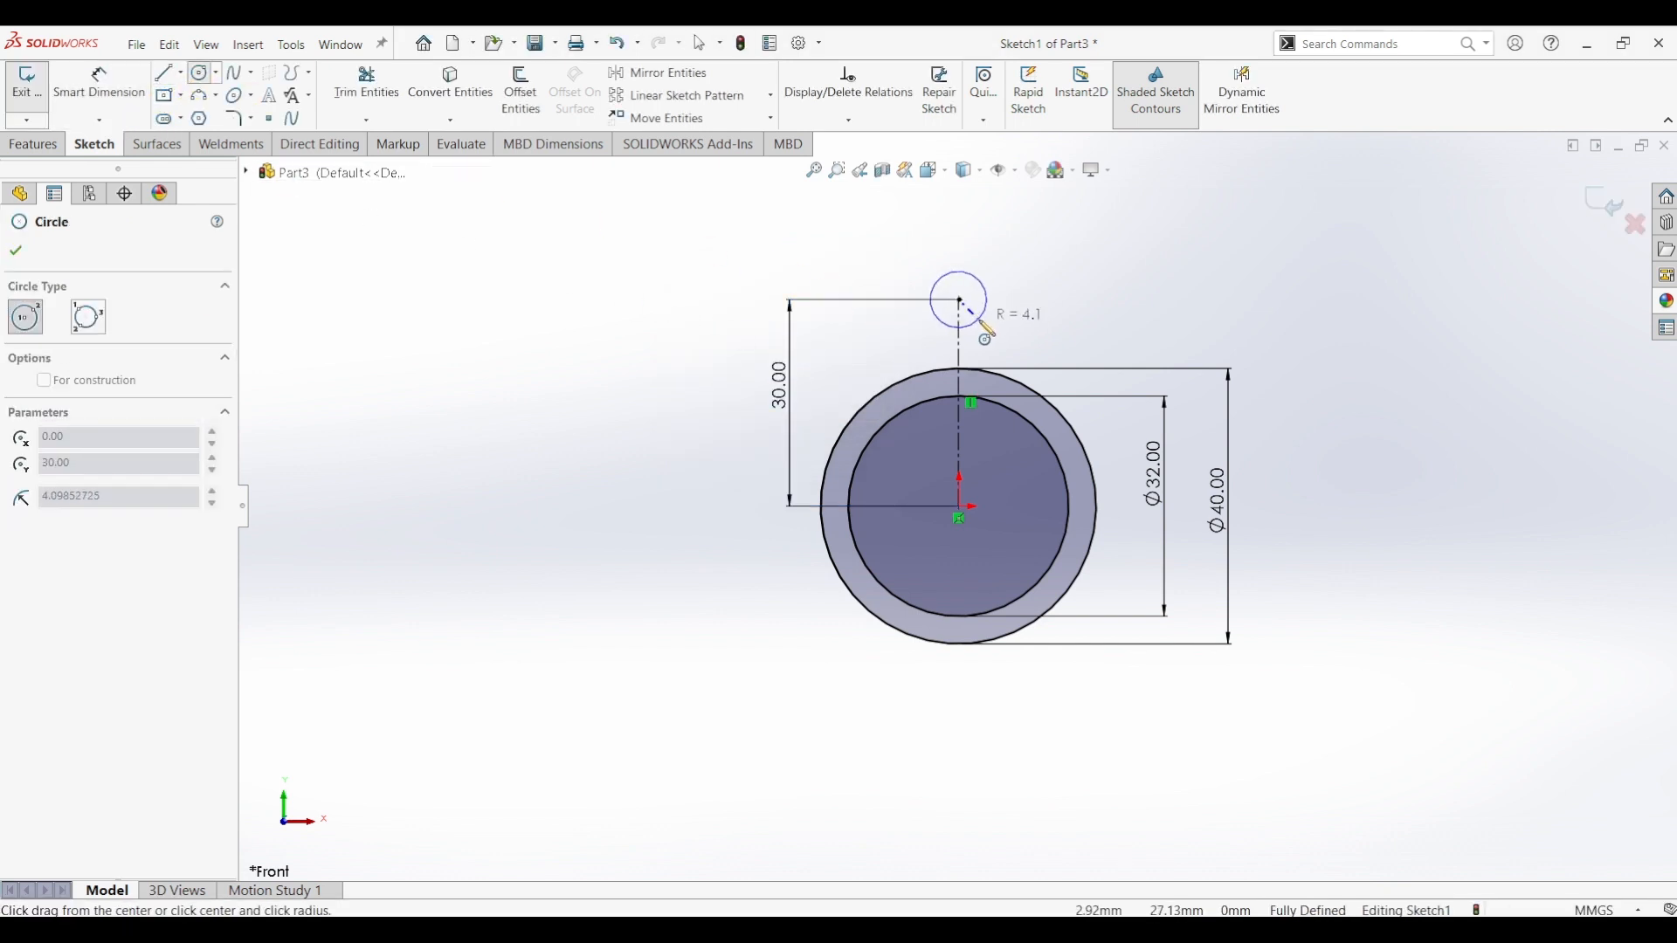
left_click(977, 320)
left_click(958, 299)
left_click(1018, 337)
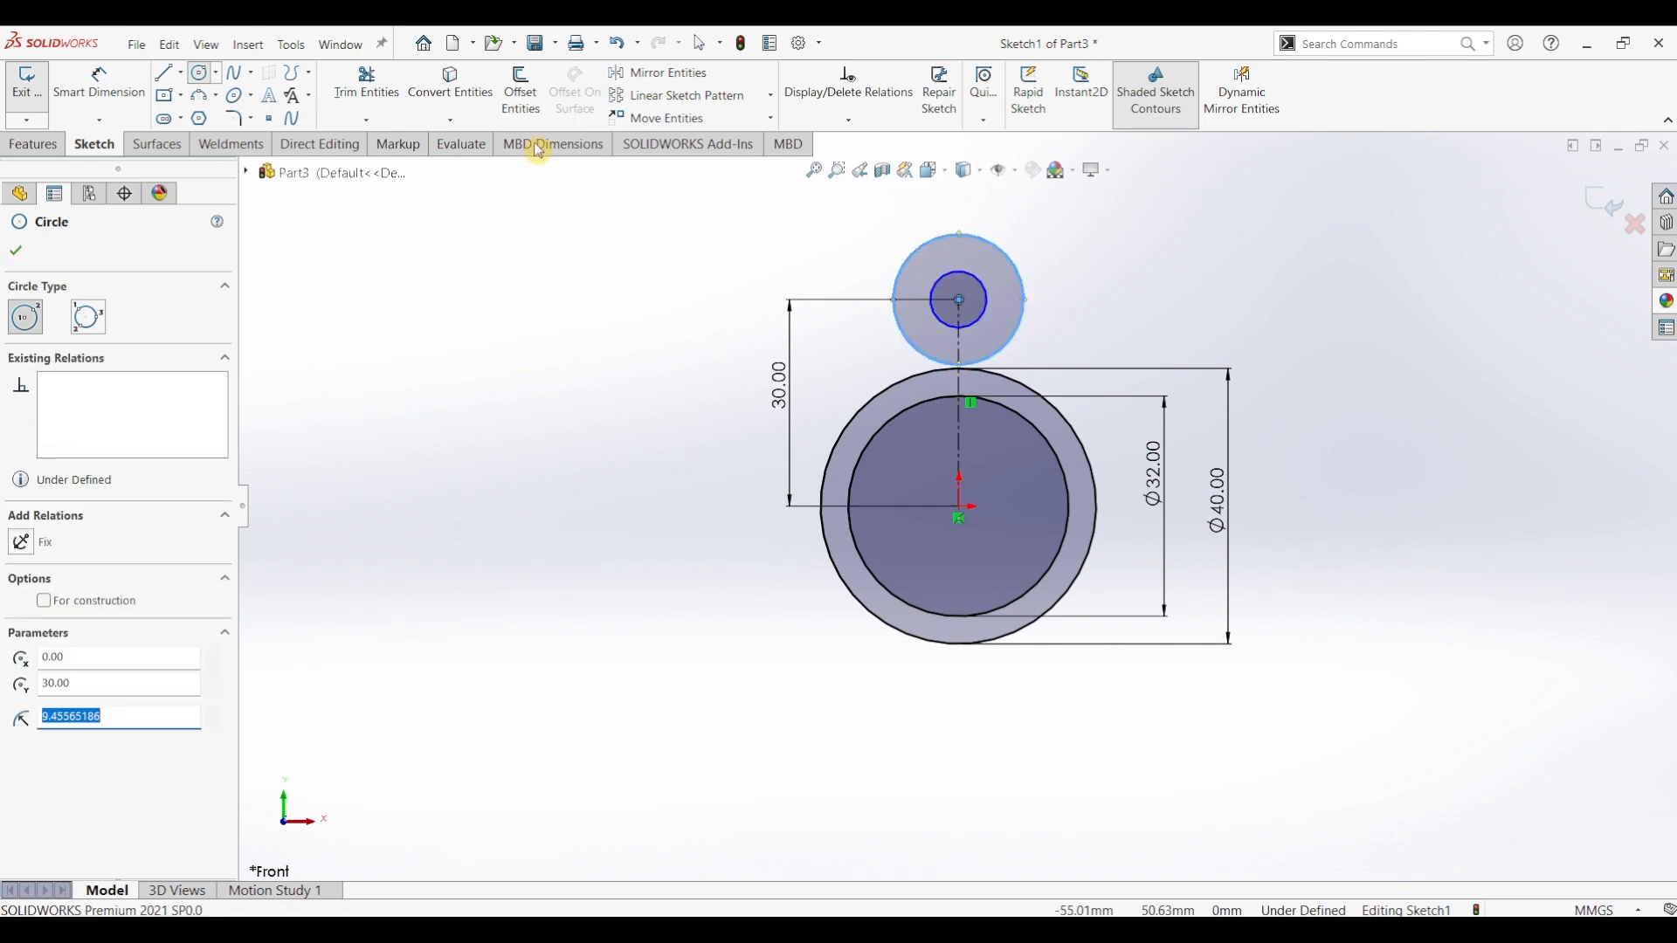
- Dimension the upper pair of circles to diameters of 8 mm for the inner one and 20 mm for the outer one
left_click(98, 83)
left_click(992, 309)
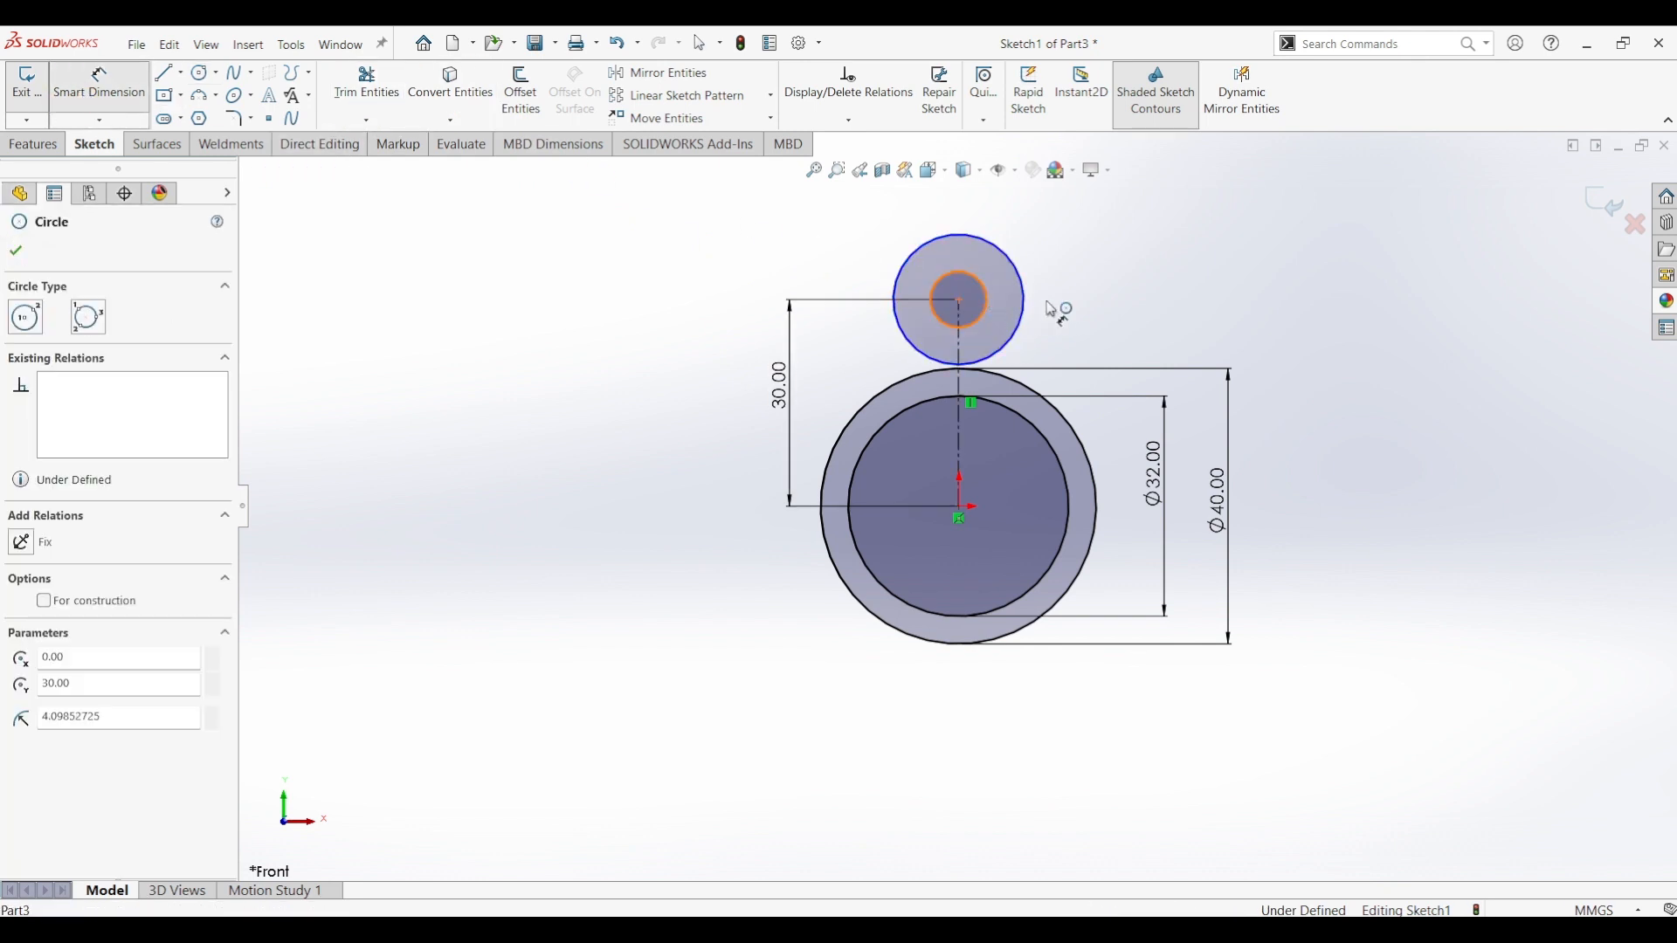
left_click(1065, 311)
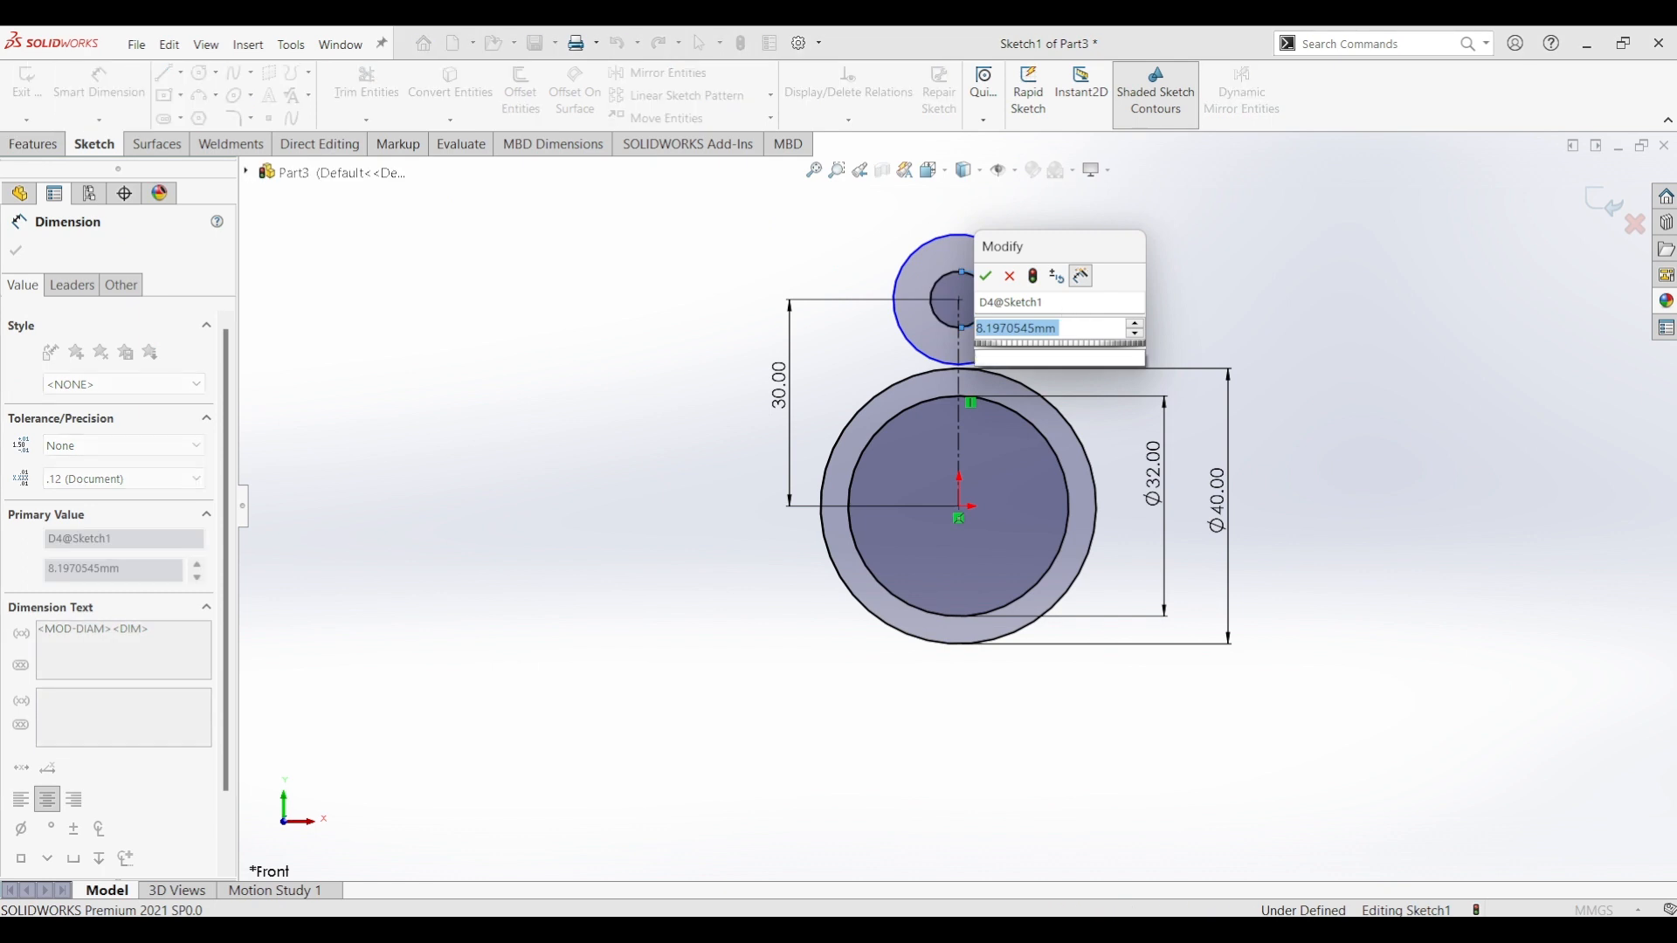
type("8")
key("Return")
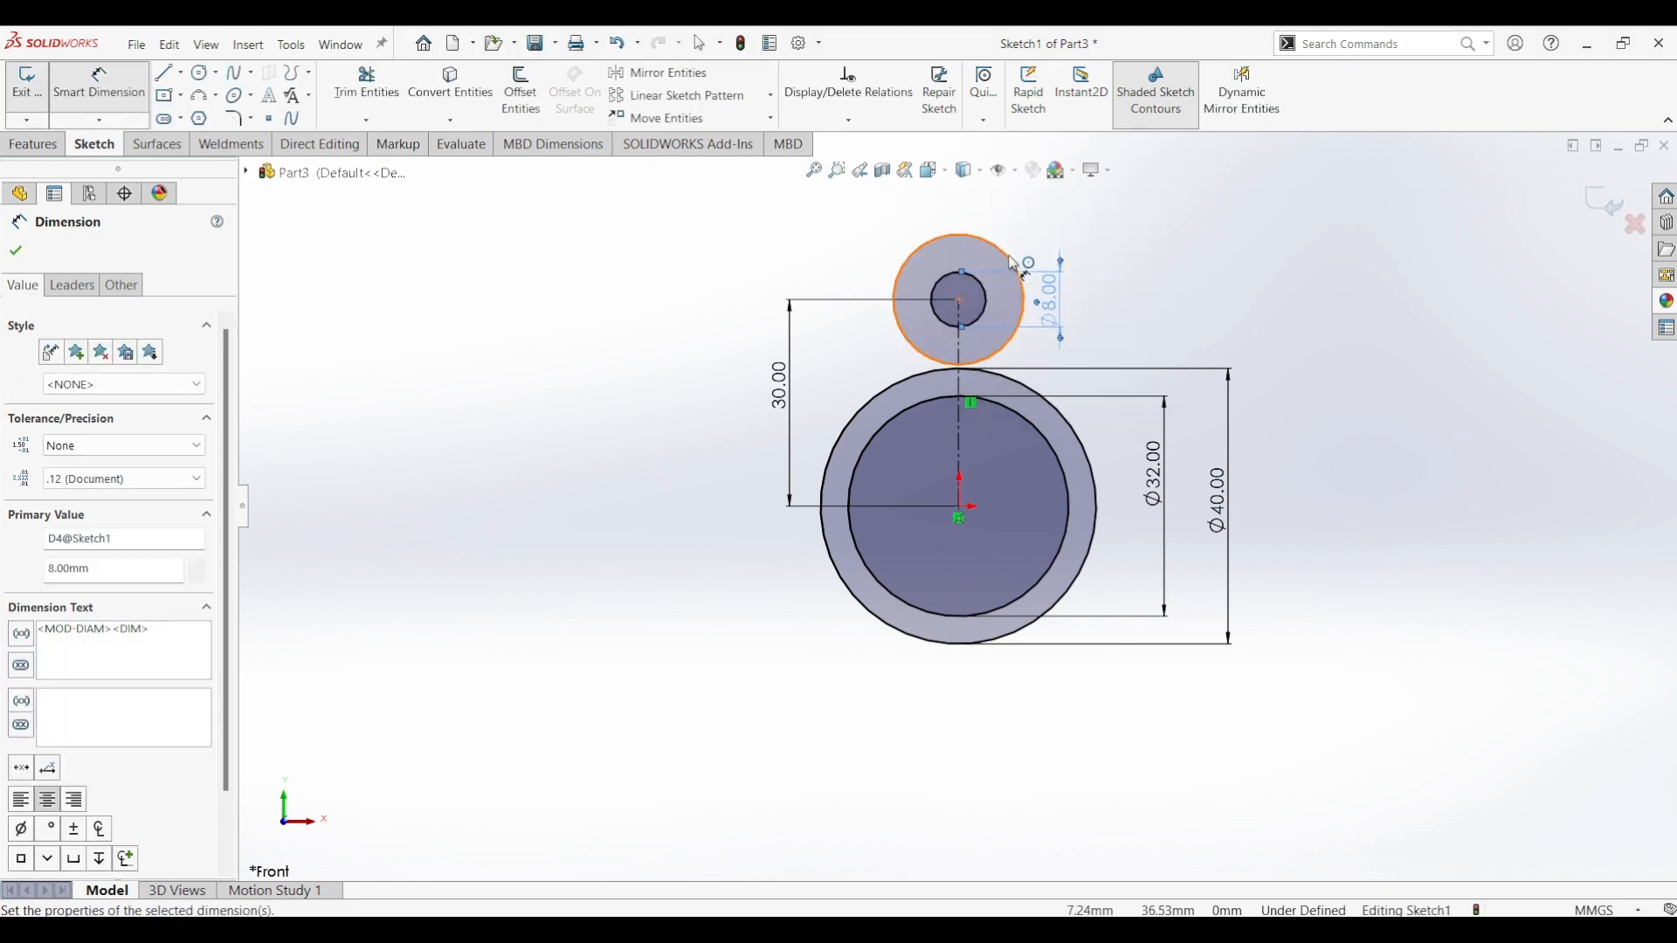
left_click(1024, 302)
left_click(1094, 300)
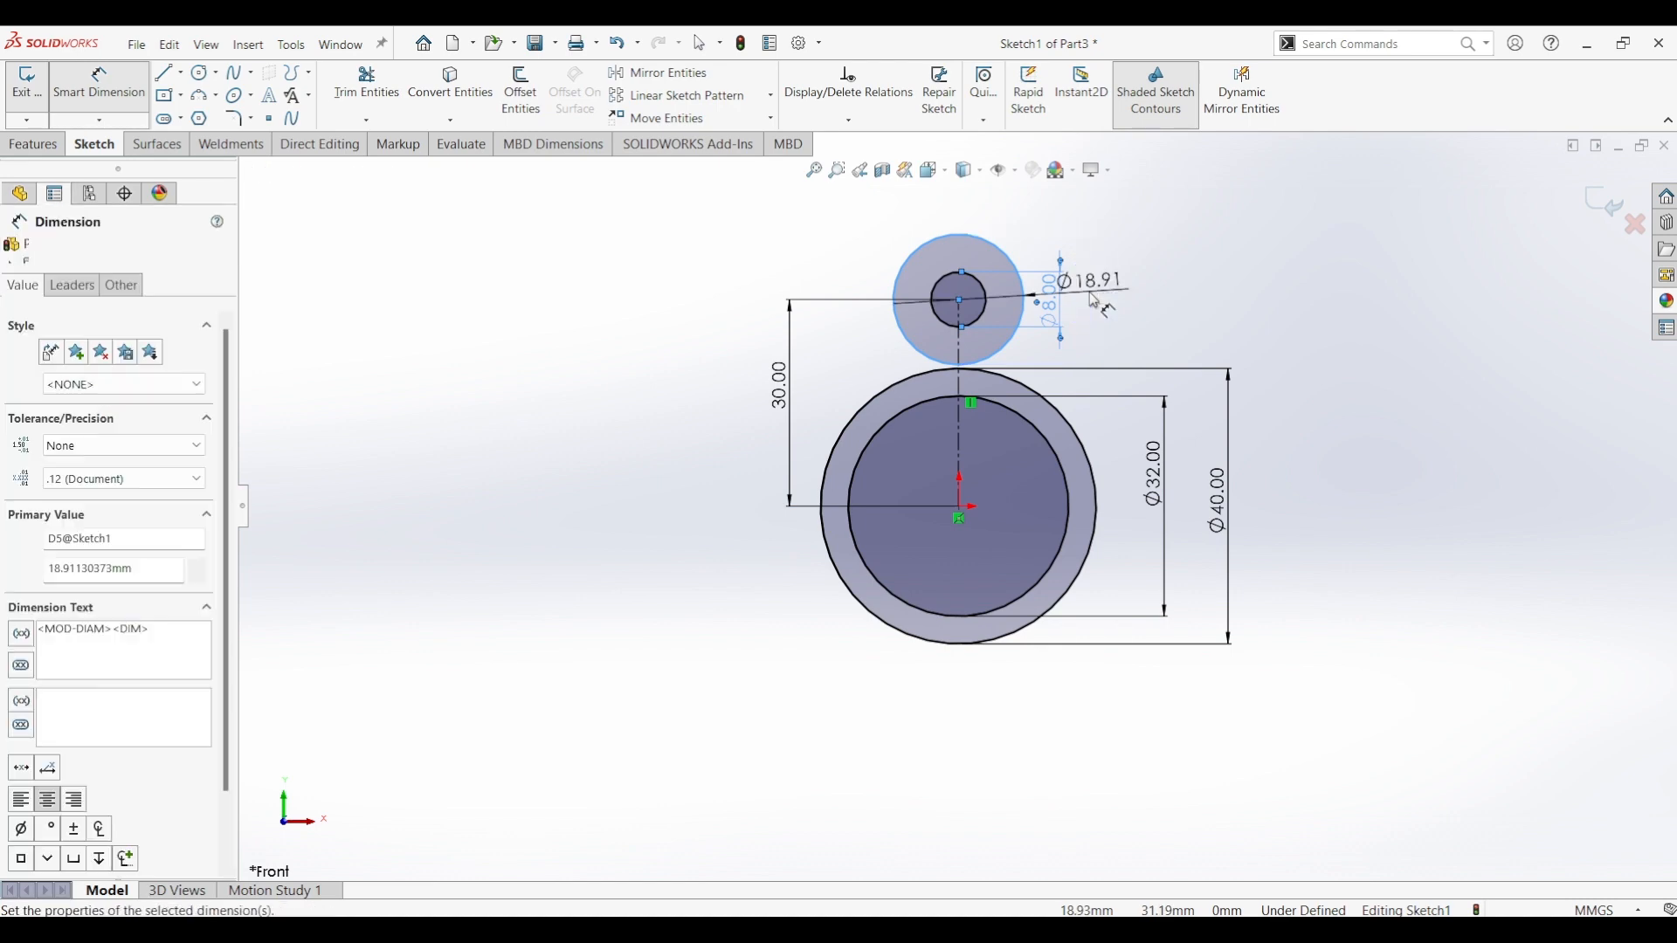
key("Return")
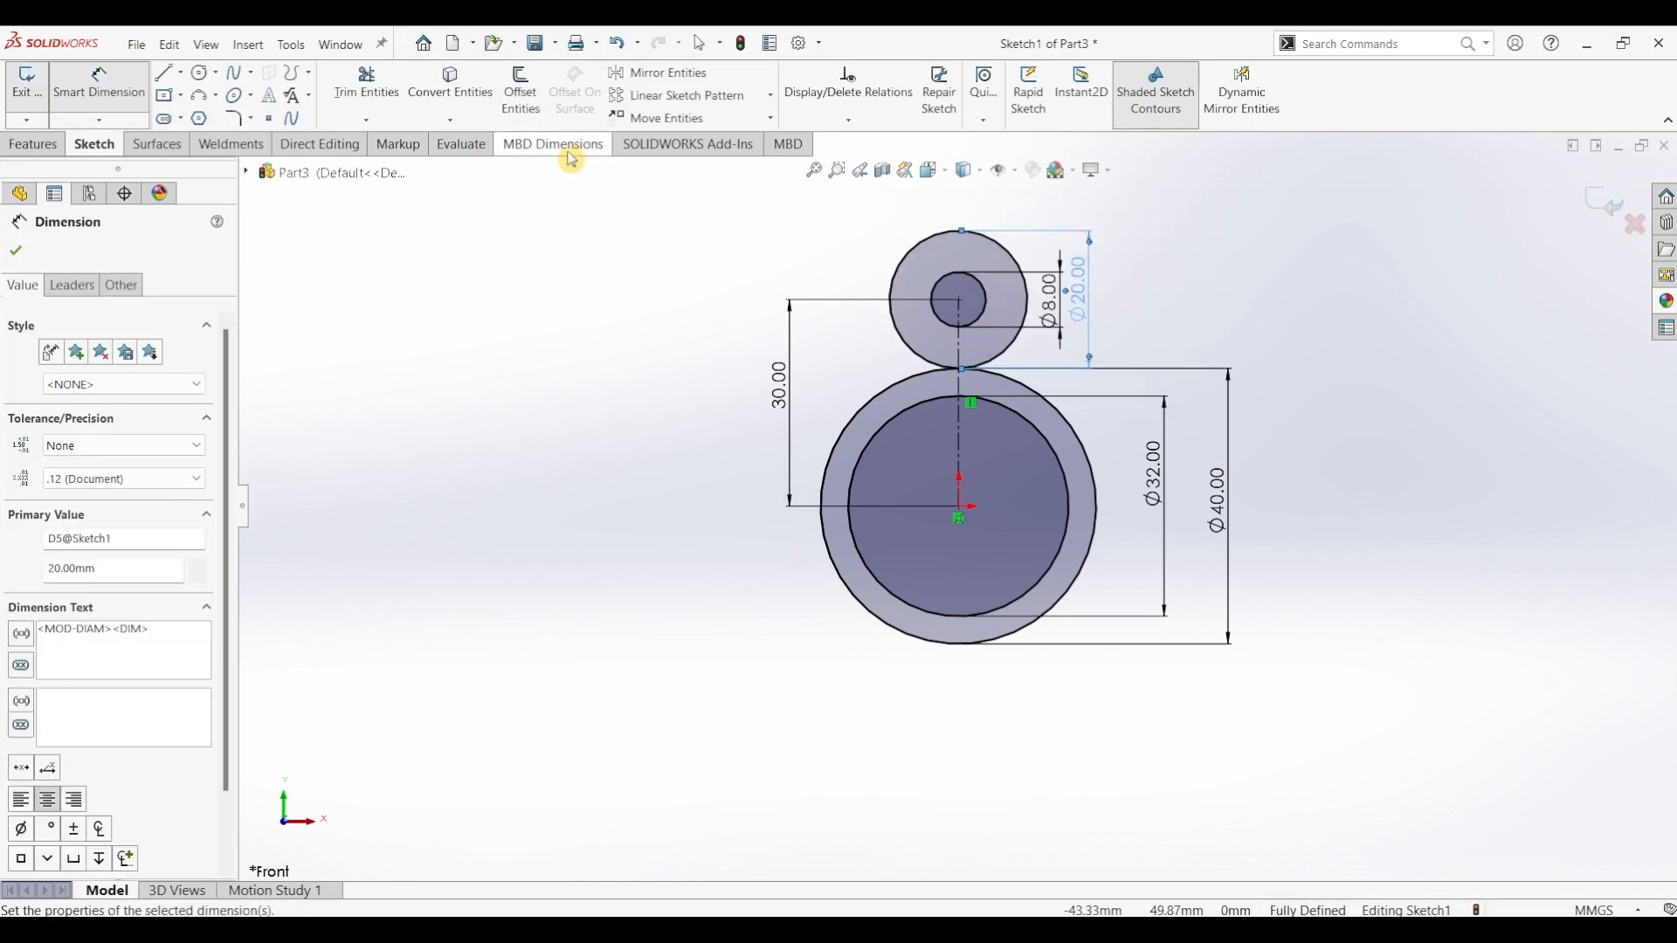
- Draw vertical lines from the left and right quadrant points of the 20 mm circle down to the 40 mm circle
left_click(163, 72)
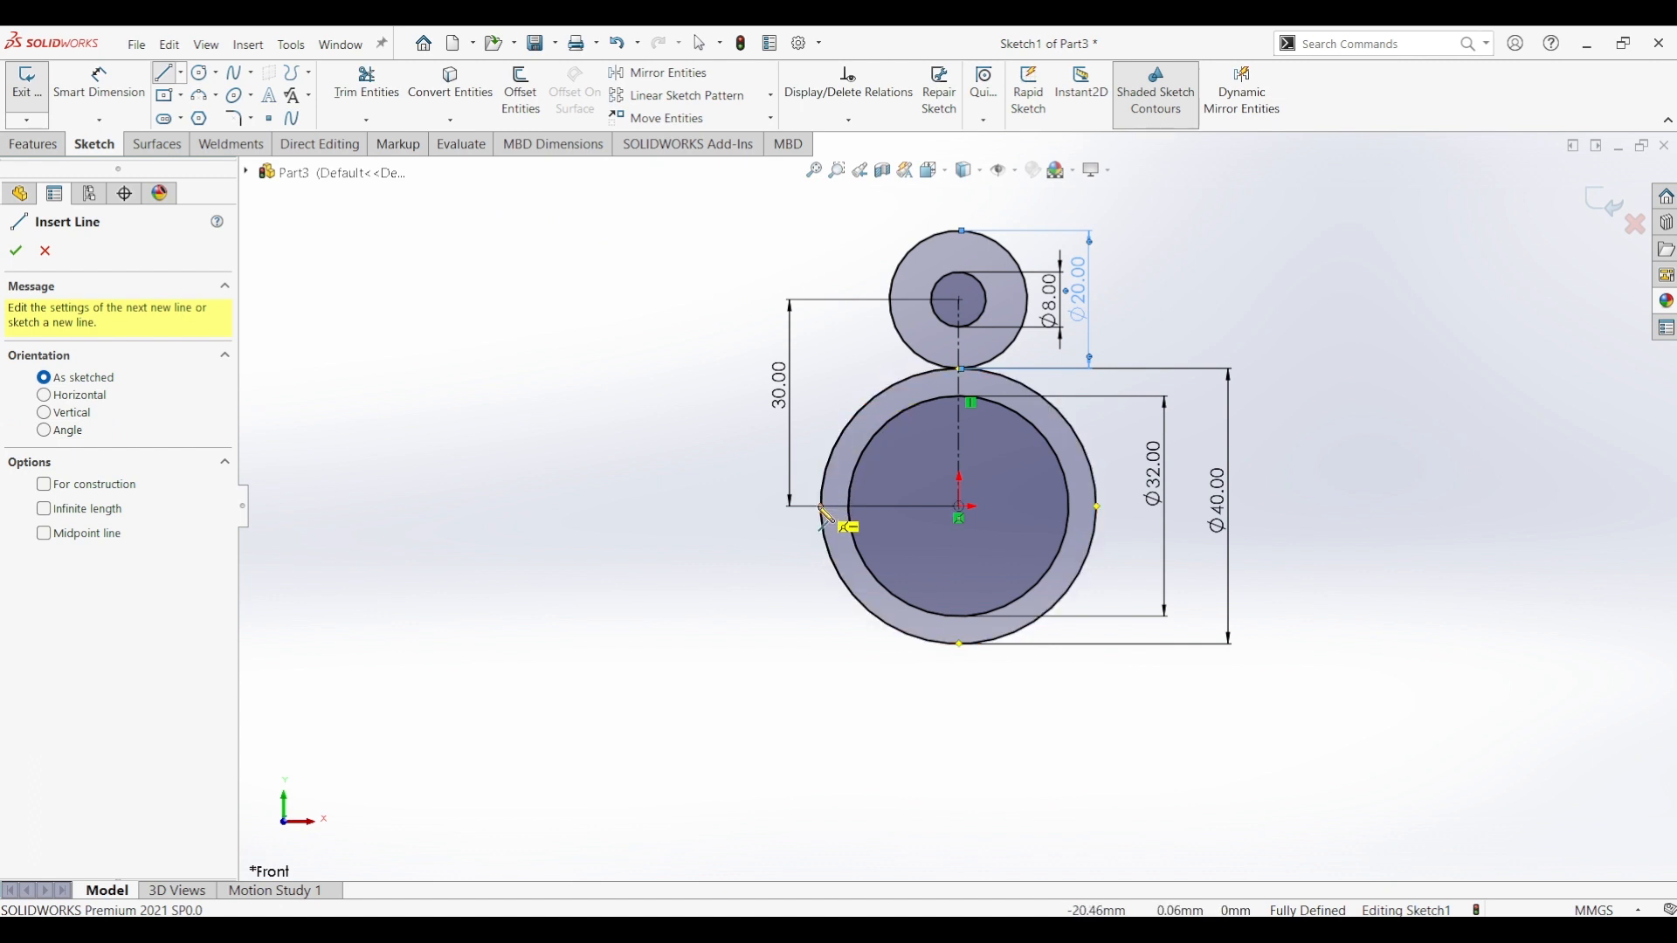
left_click(890, 300)
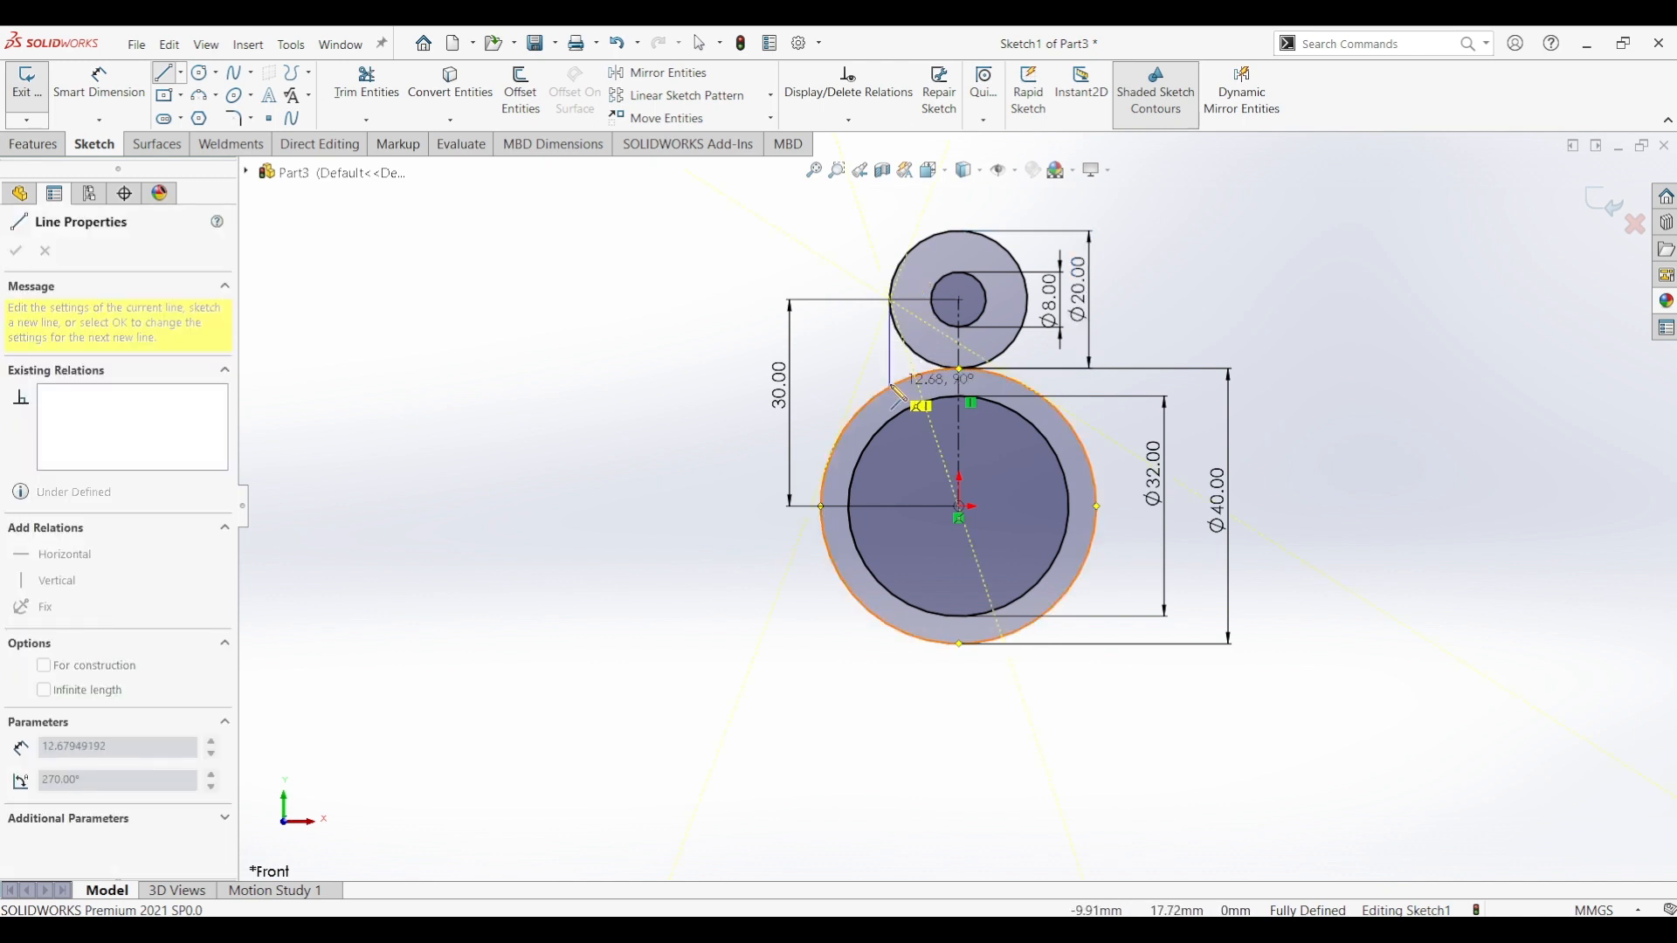
left_click(891, 385)
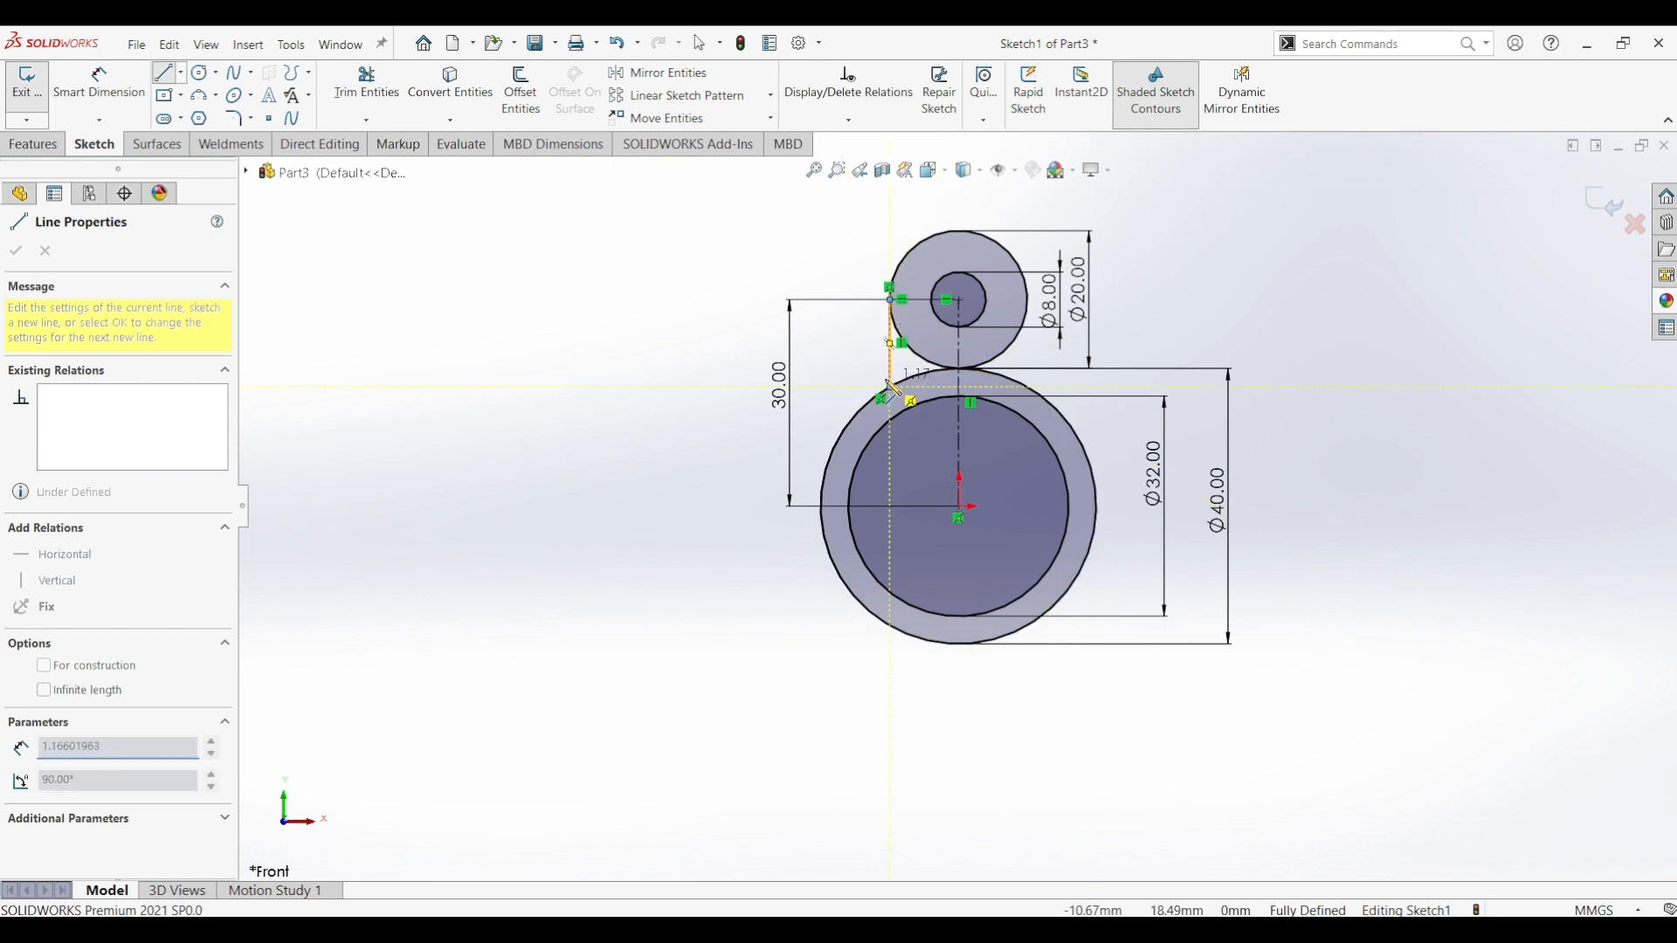
key("Escape")
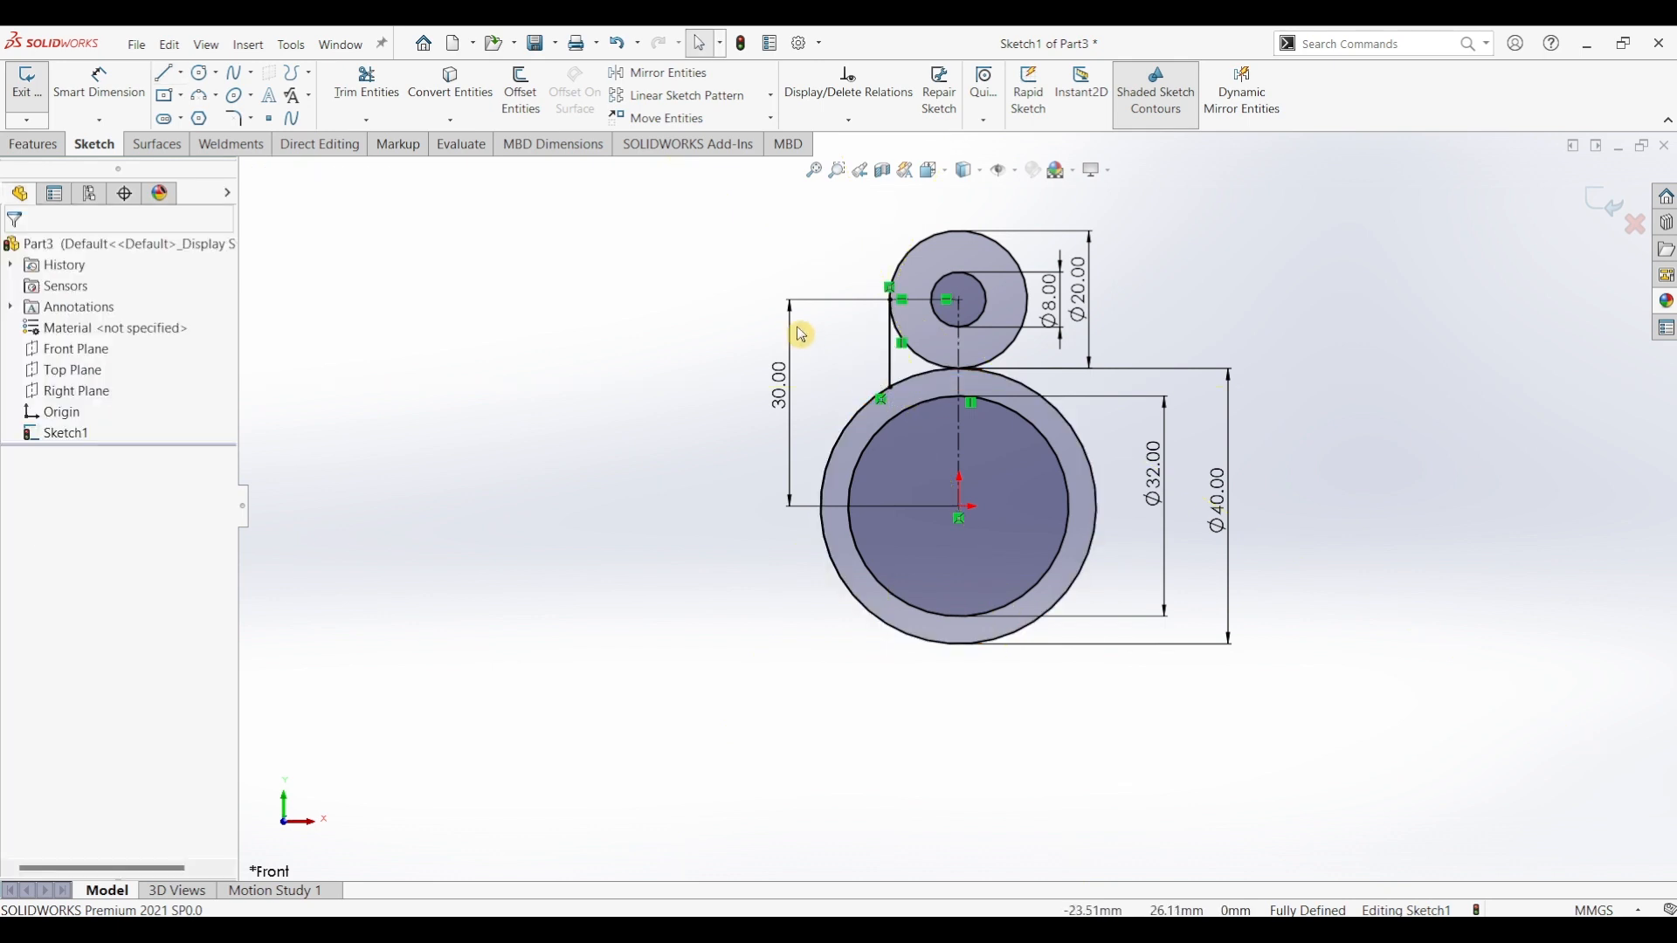
key("l")
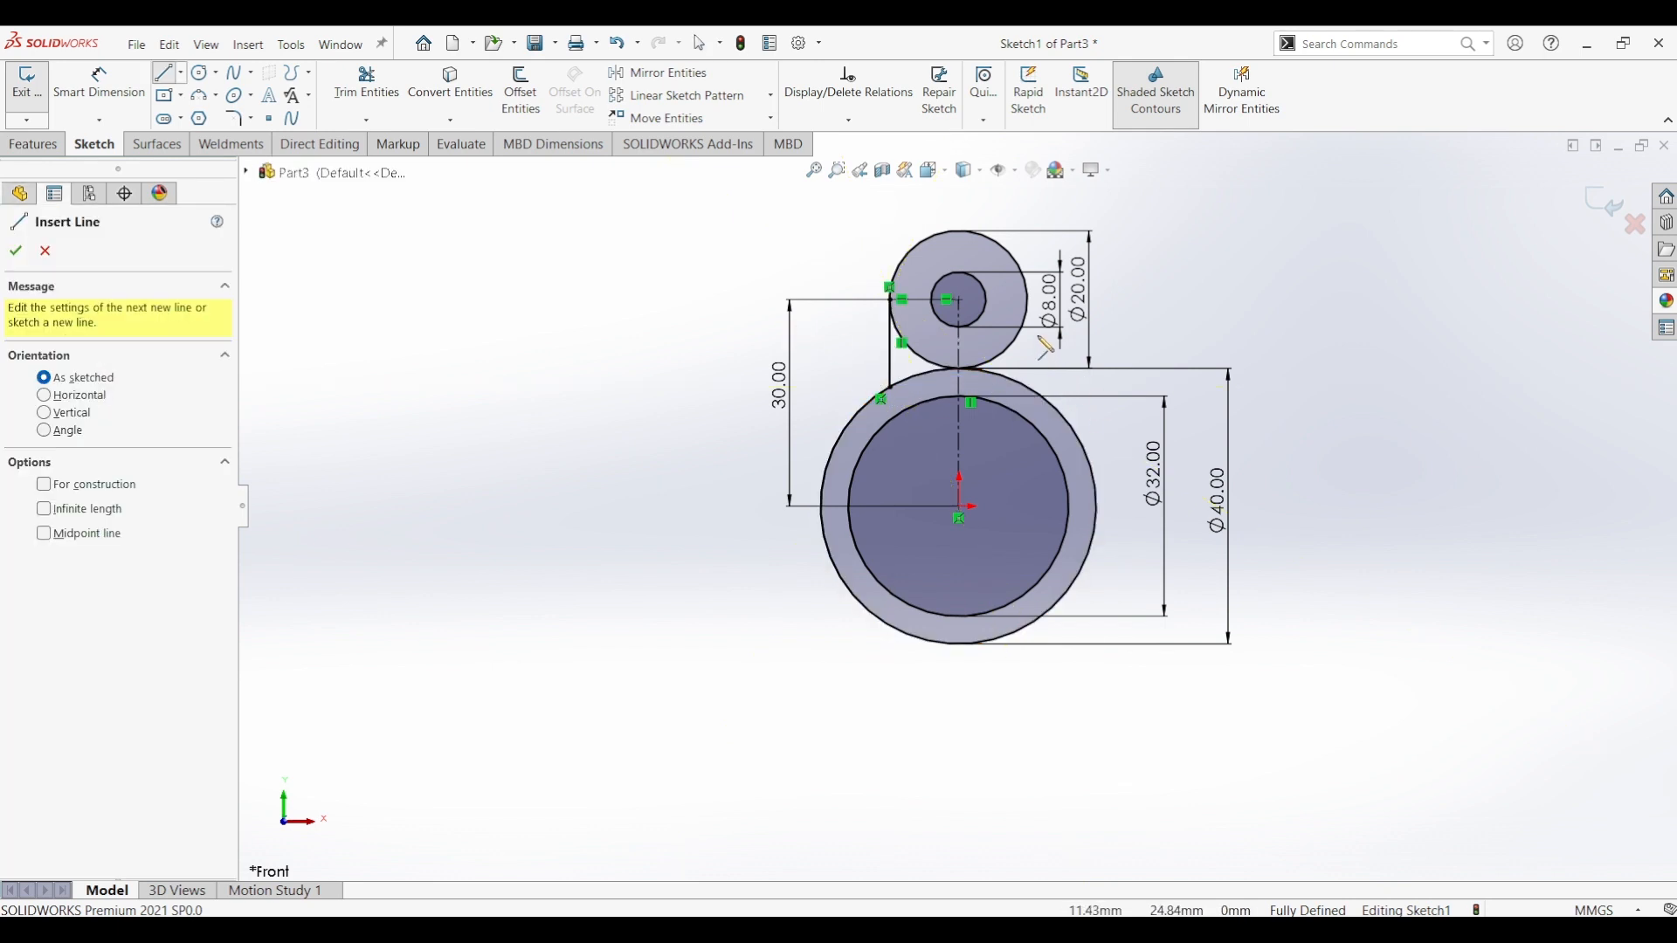
left_click(1028, 301)
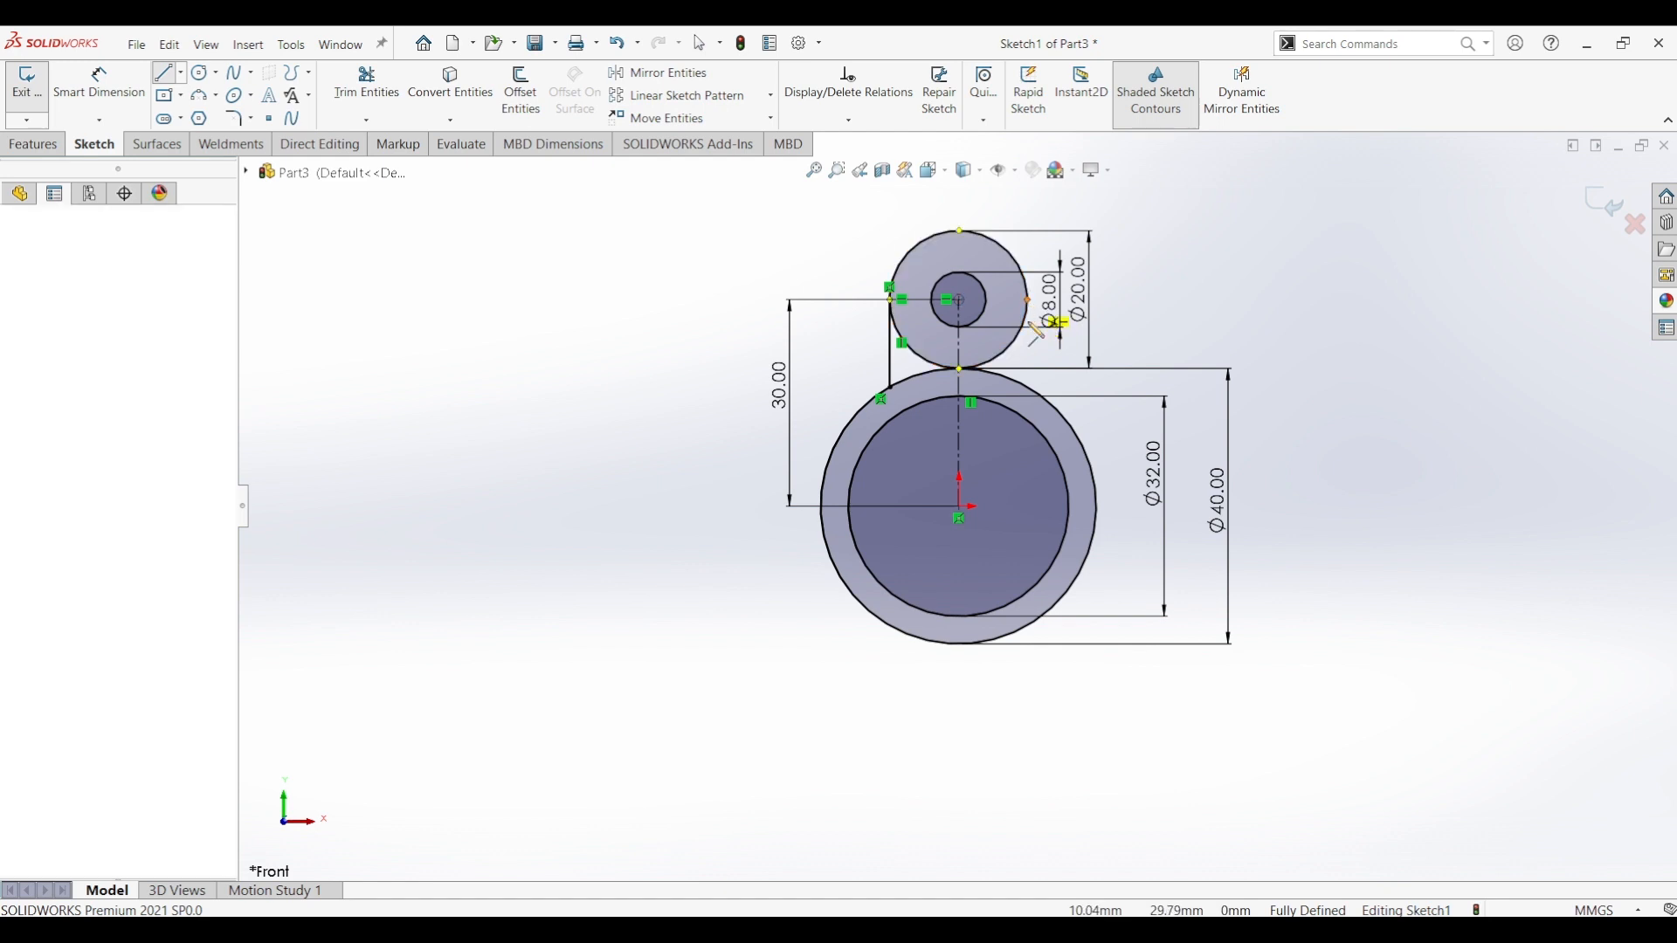
left_click(1037, 399)
key("Escape")
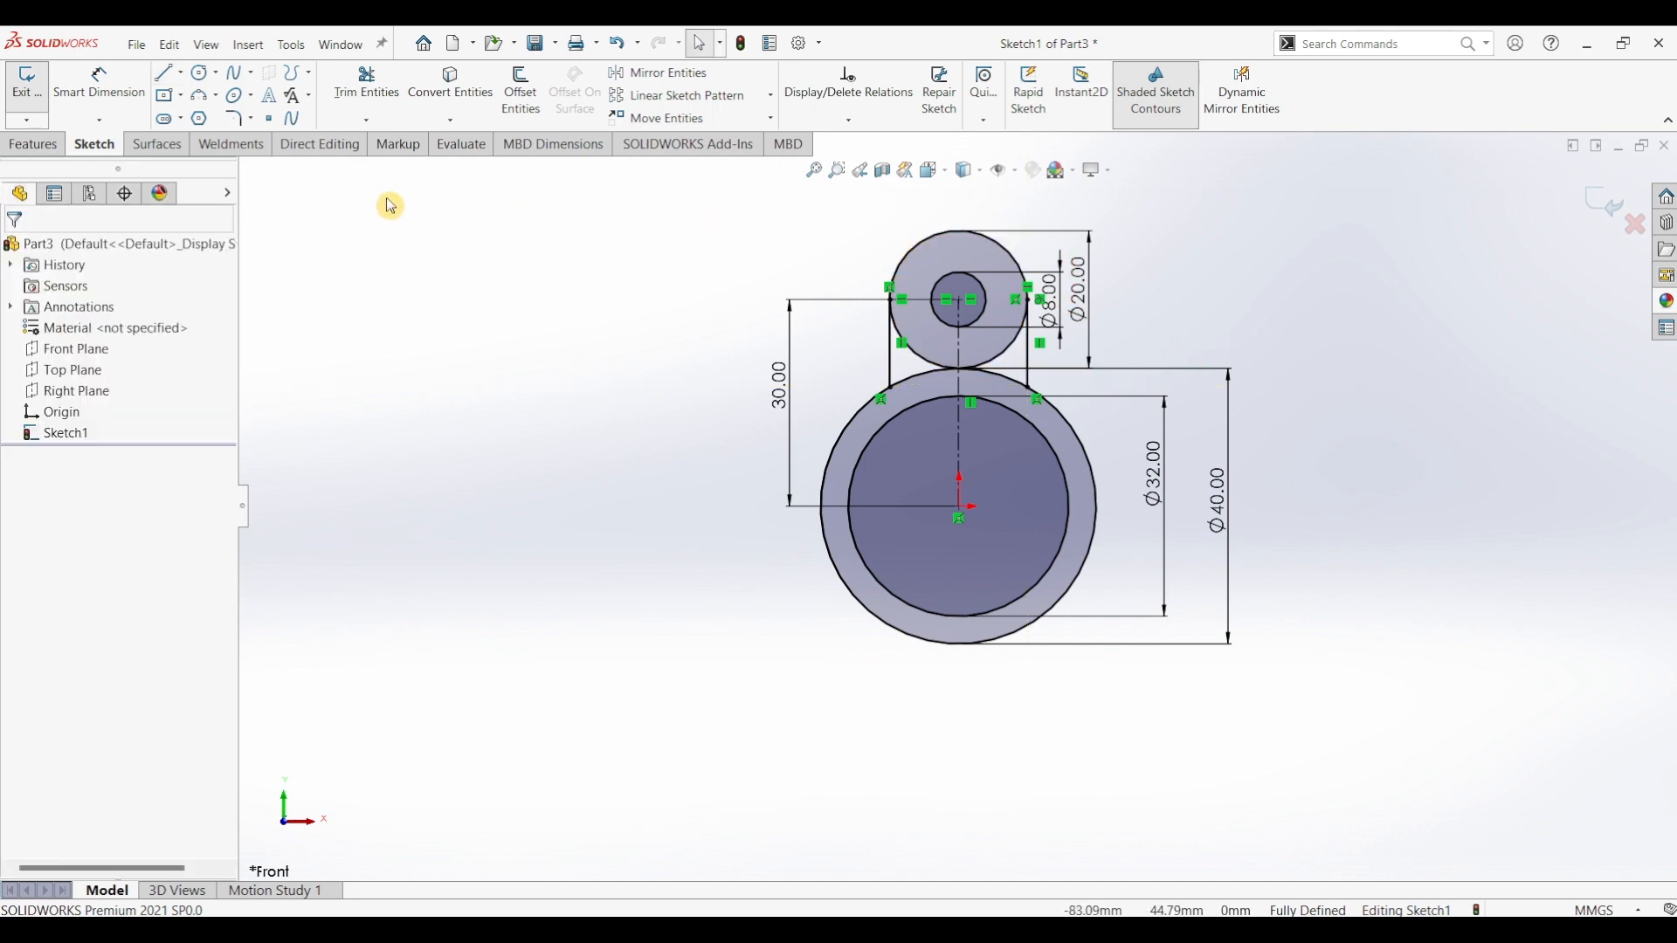
- Trim away the 20 mm circle's lower arc and the 40 mm circle's arc between the arm's two vertical lines
left_click(367, 88)
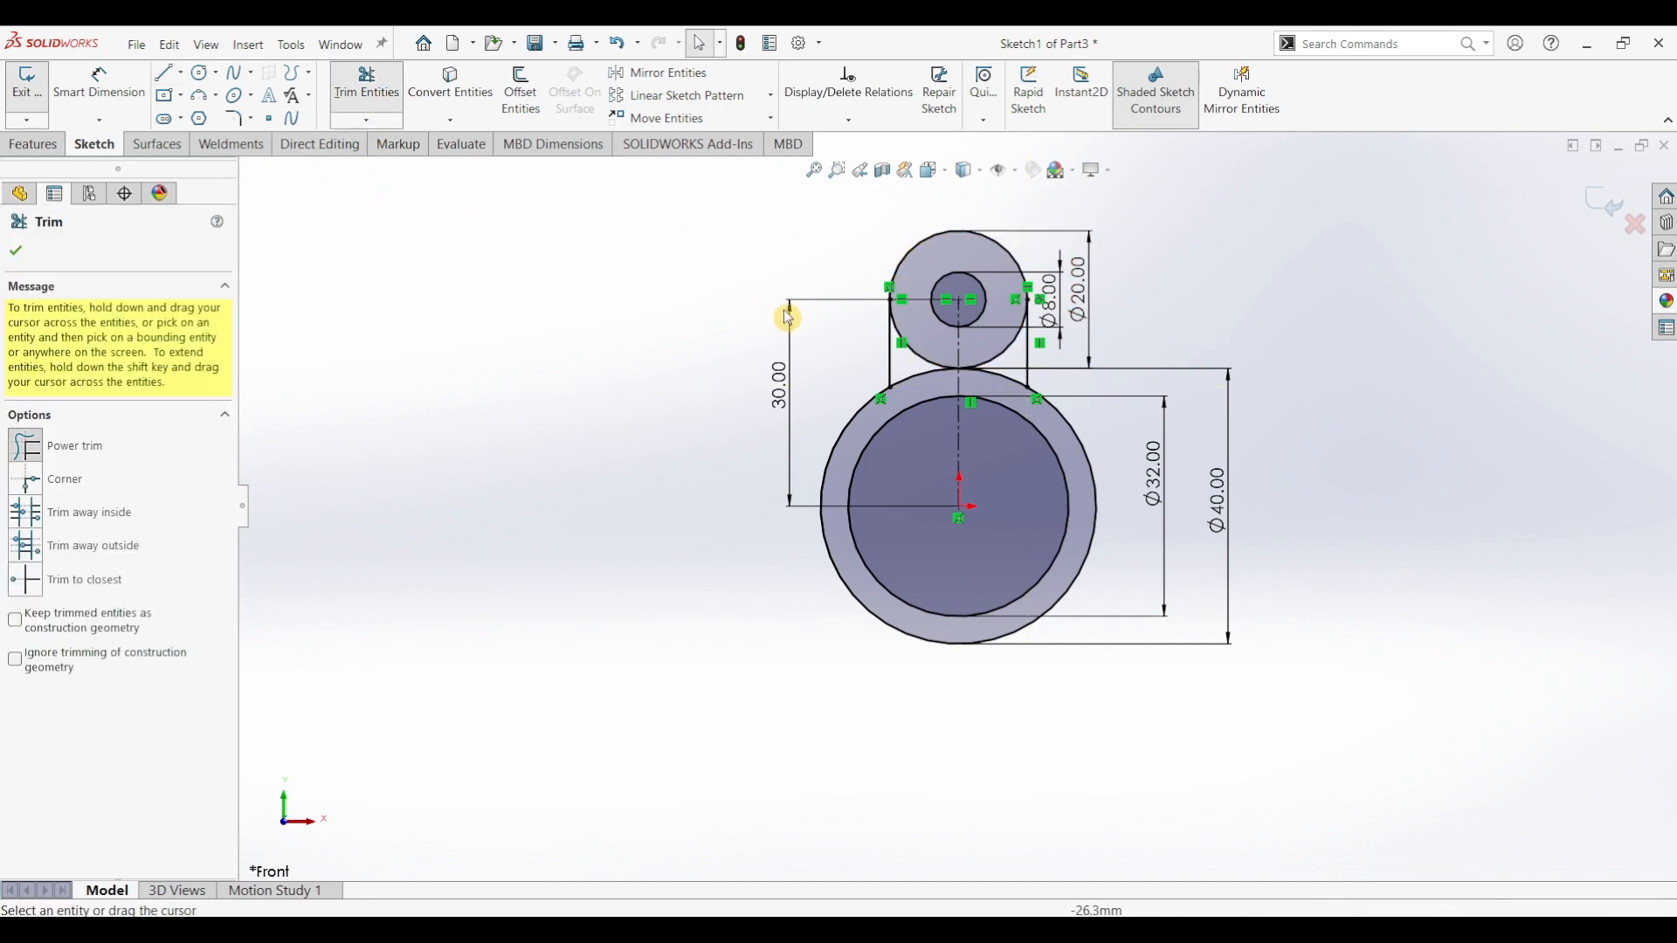
mouse_move(906, 361)
left_mouse_down()
mouse_move(1013, 361)
mouse_move(1007, 347)
left_mouse_up()
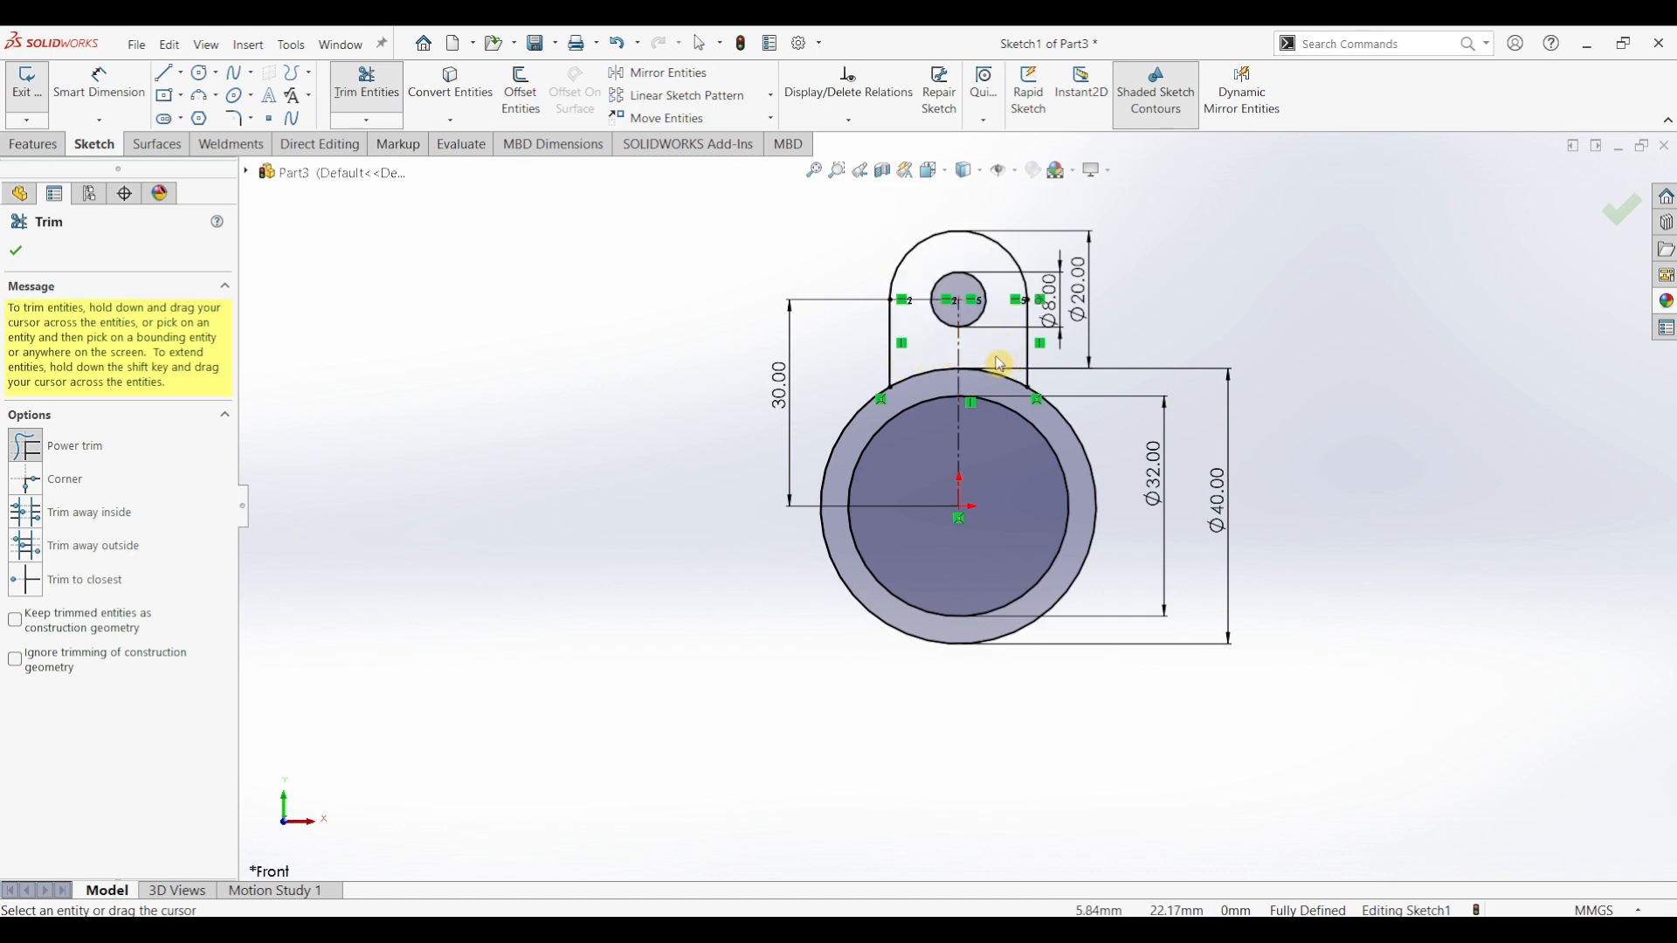
left_click_drag(928, 388, 995, 366)
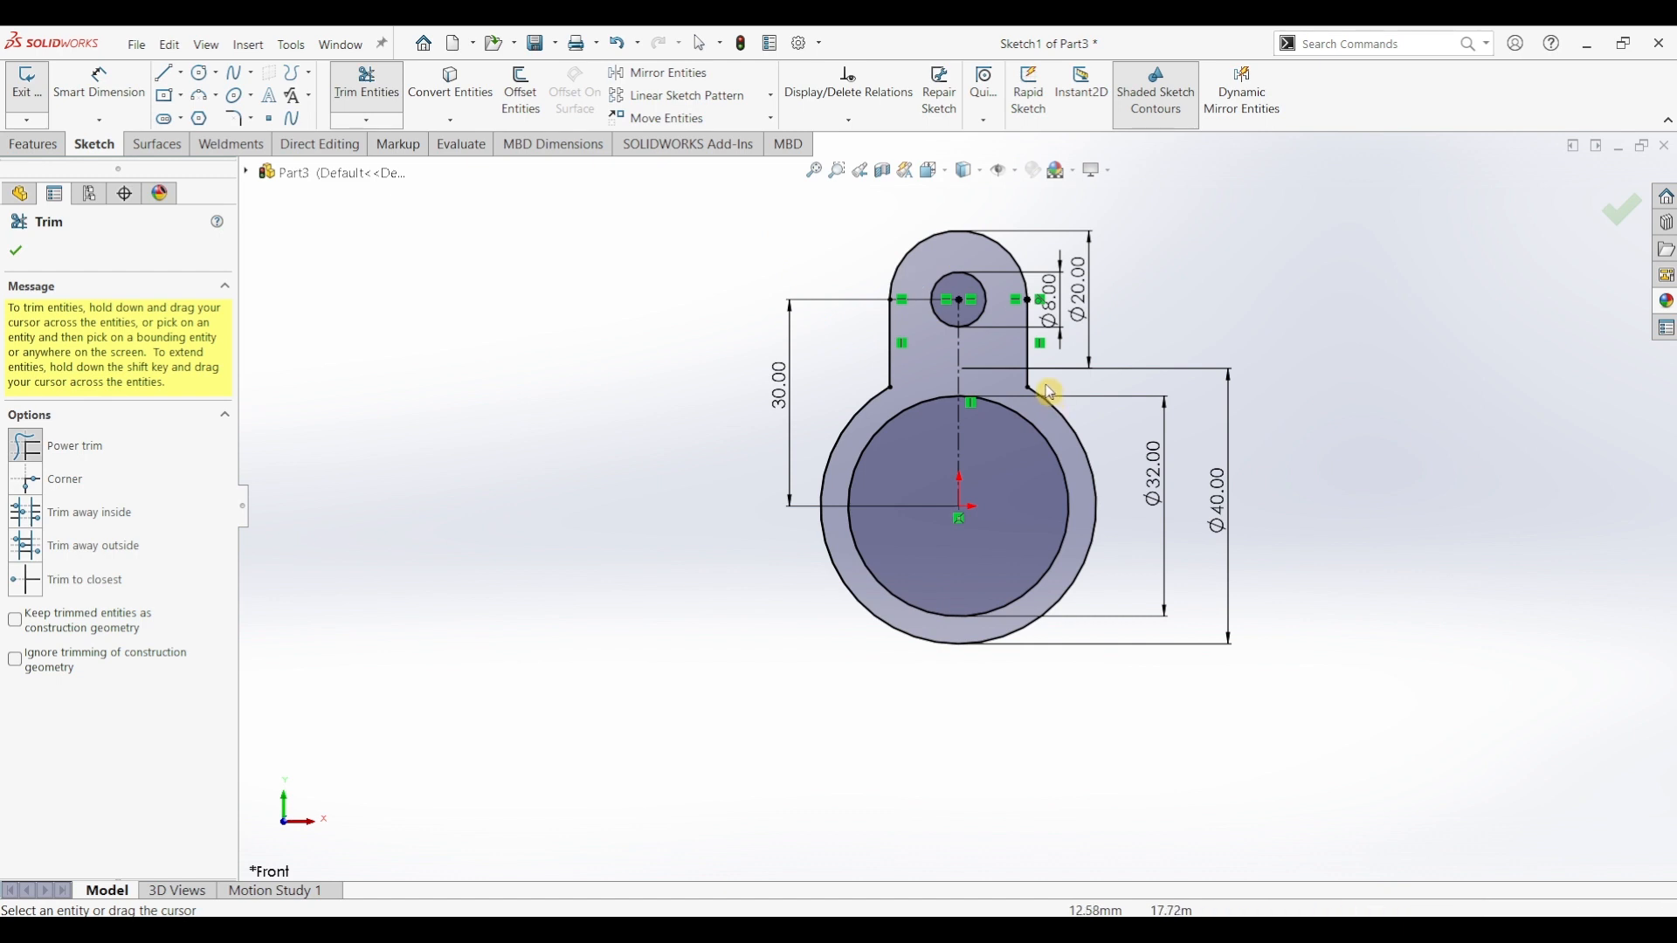
left_click(14, 253)
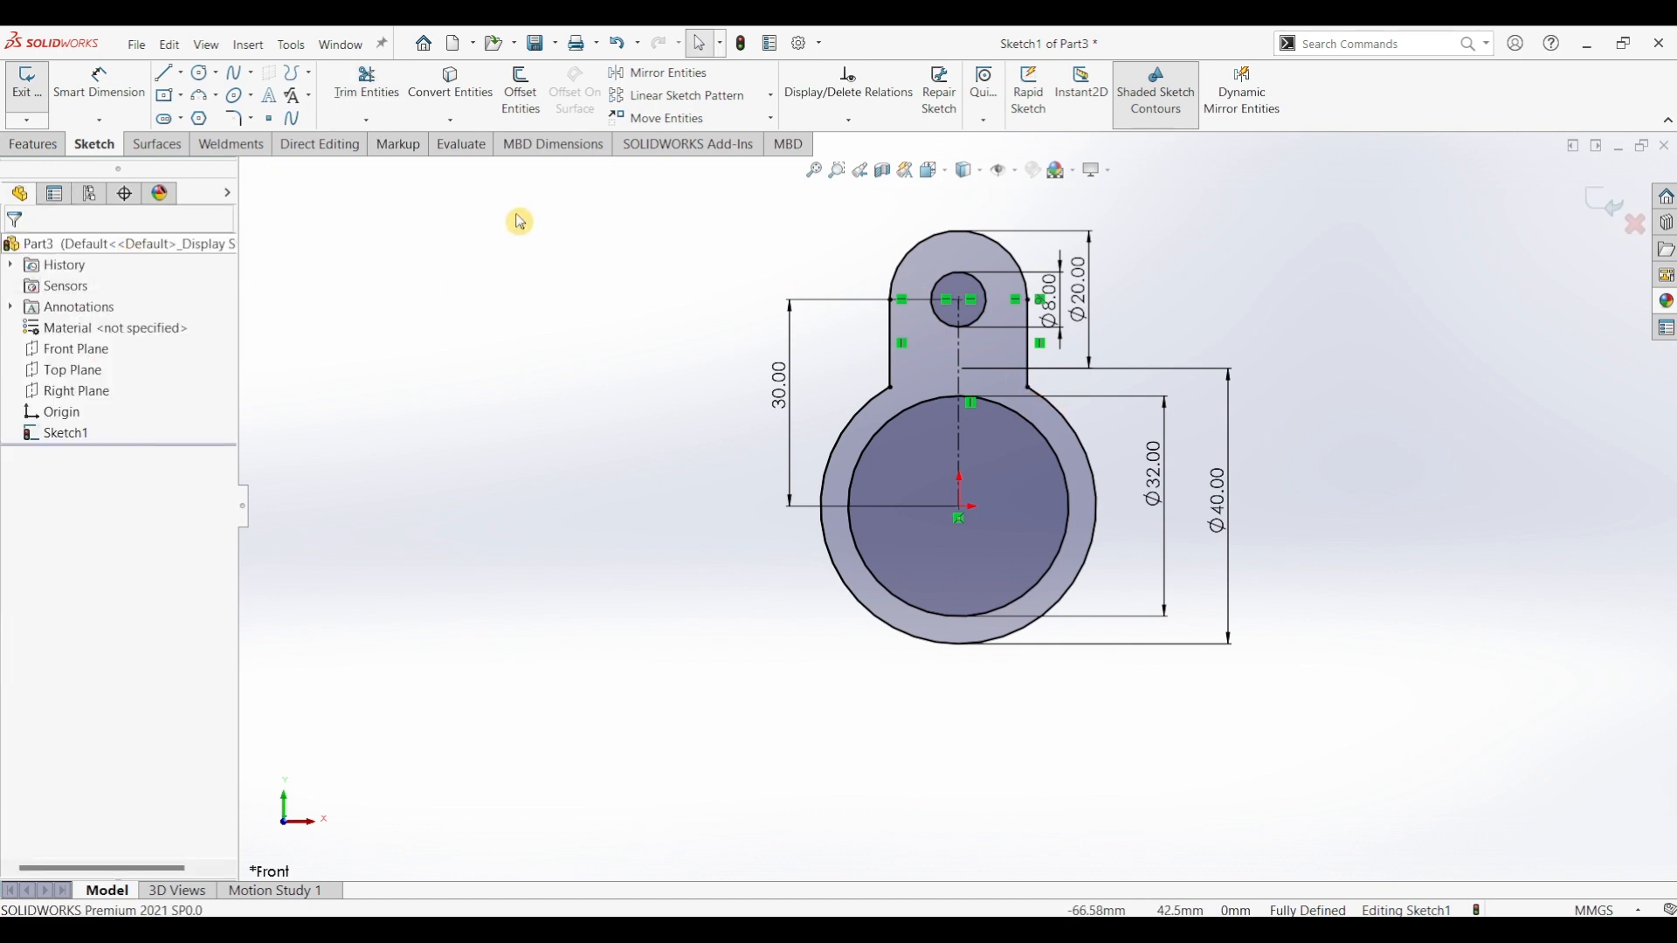
- Create a circular sketch pattern of the arm's two side lines, end arc and hole about the origin, with 6 equally spaced instances over 360°
left_click(771, 95)
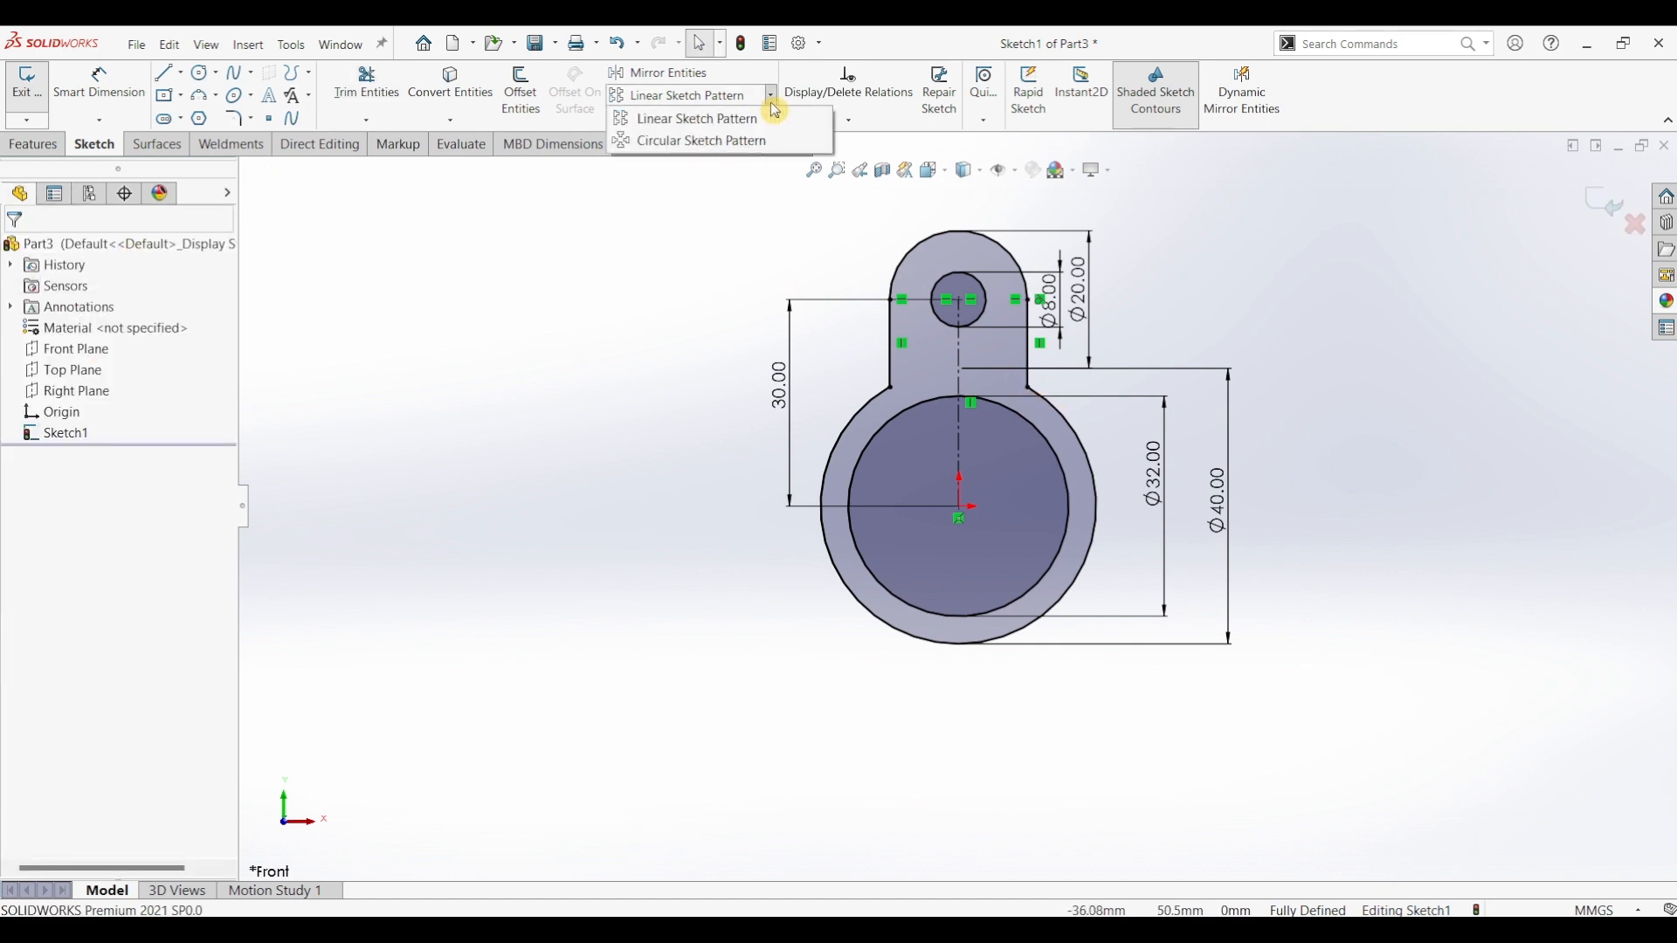
left_click(723, 142)
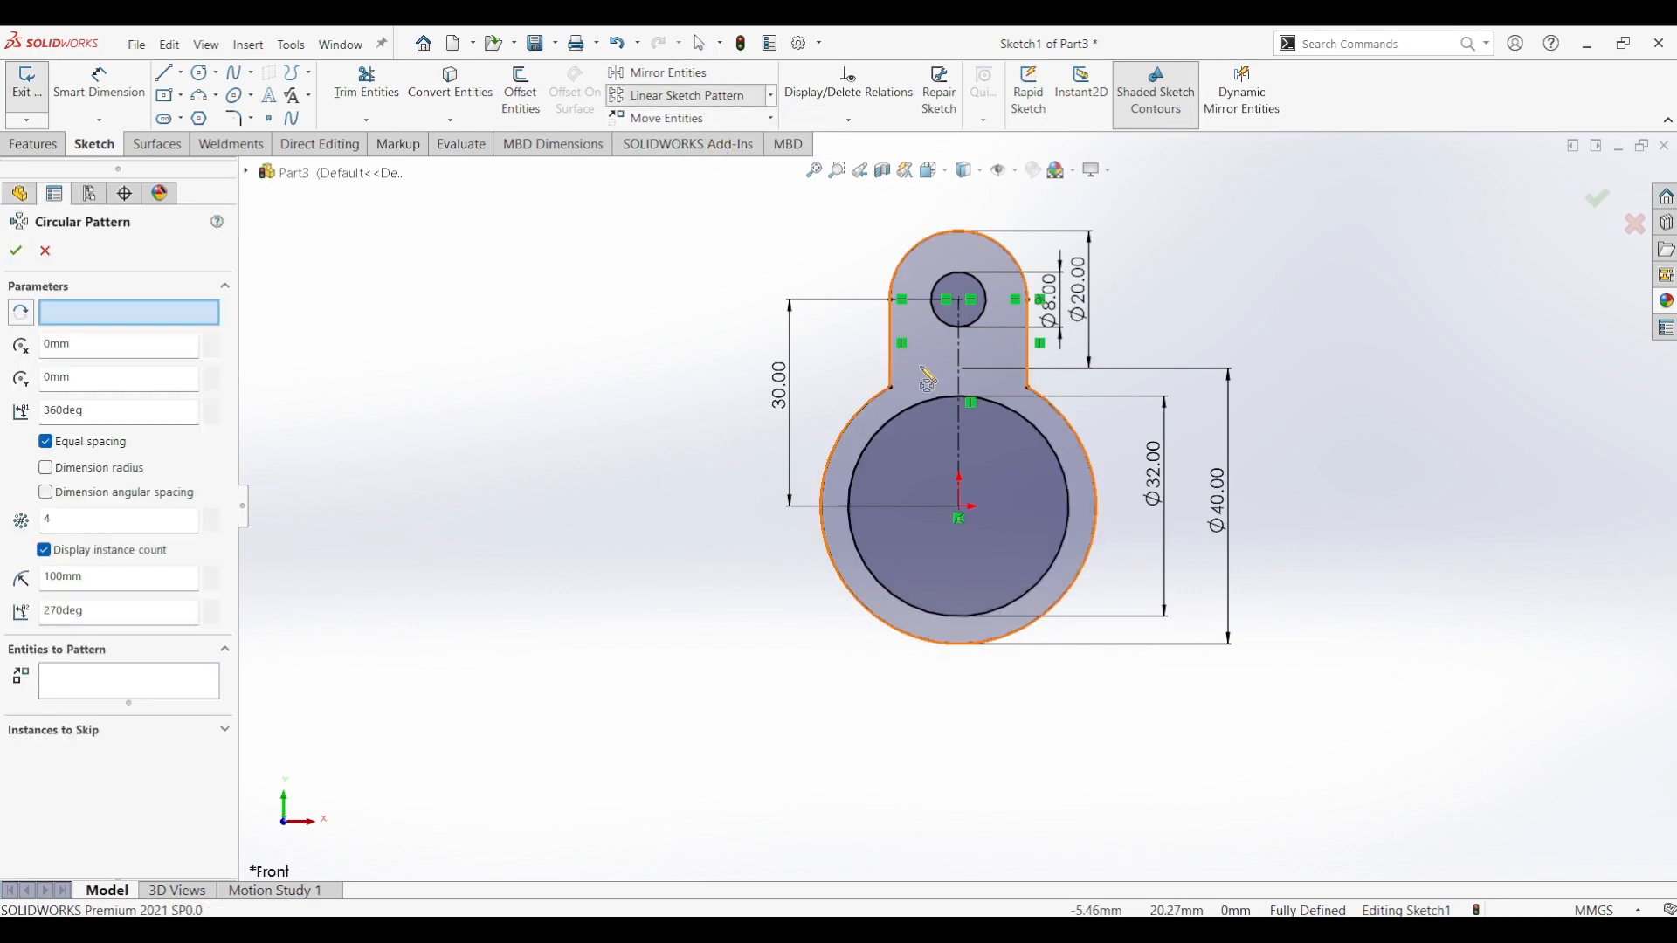
left_click(172, 665)
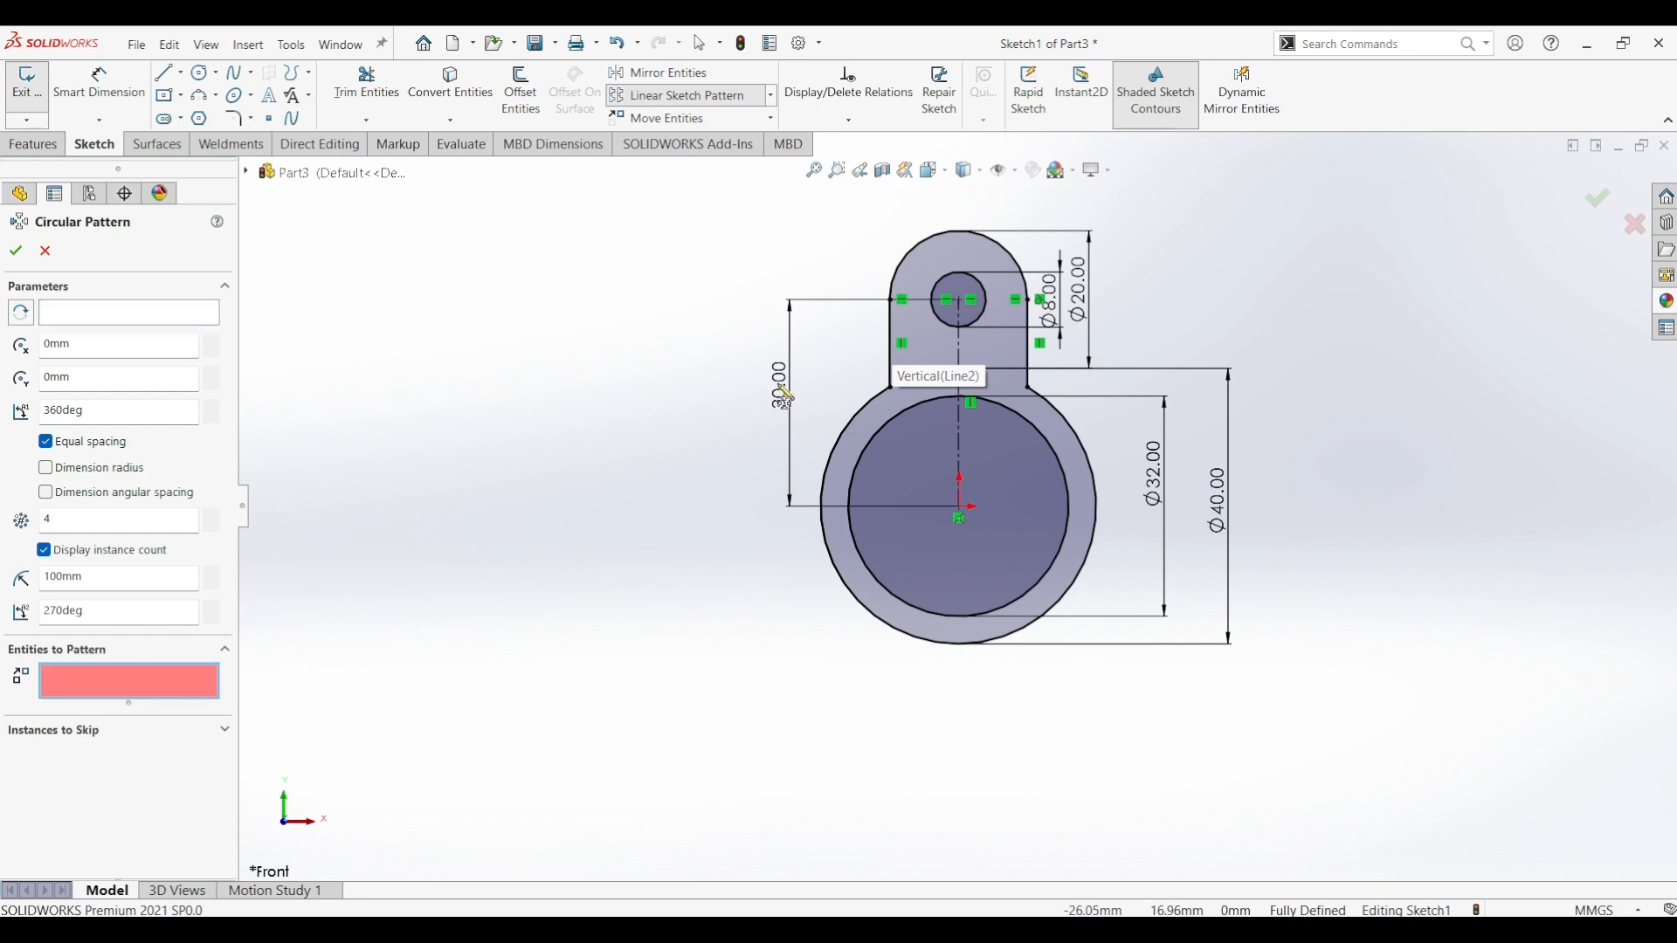
left_click(891, 342)
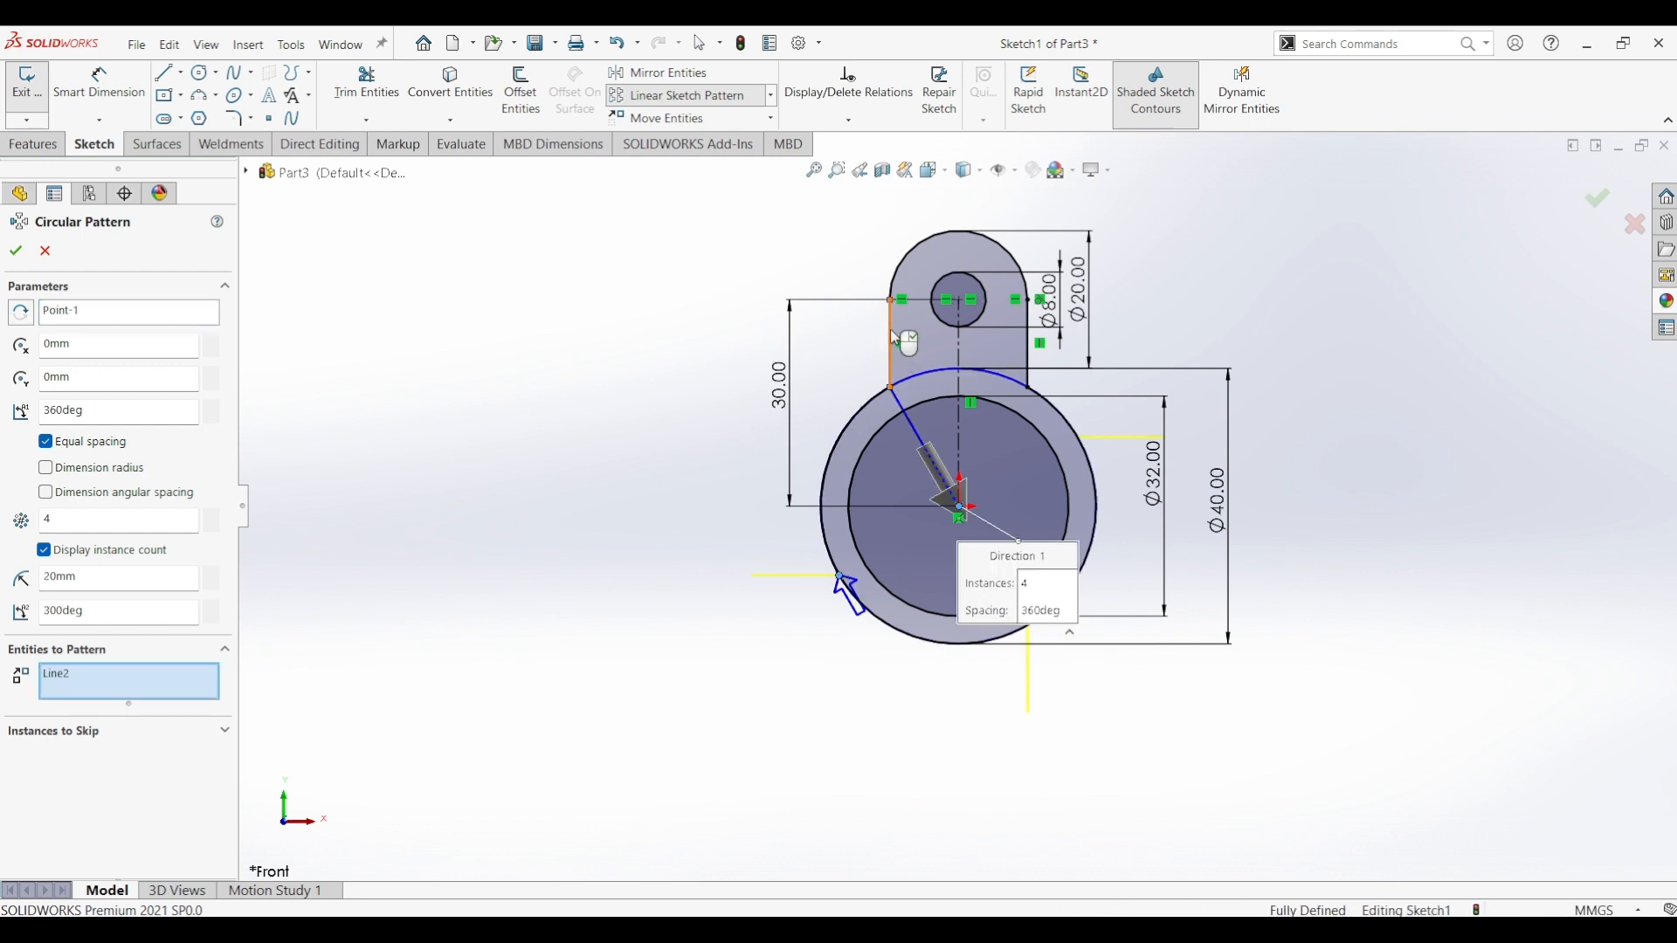
left_click(903, 273)
left_click(1029, 367)
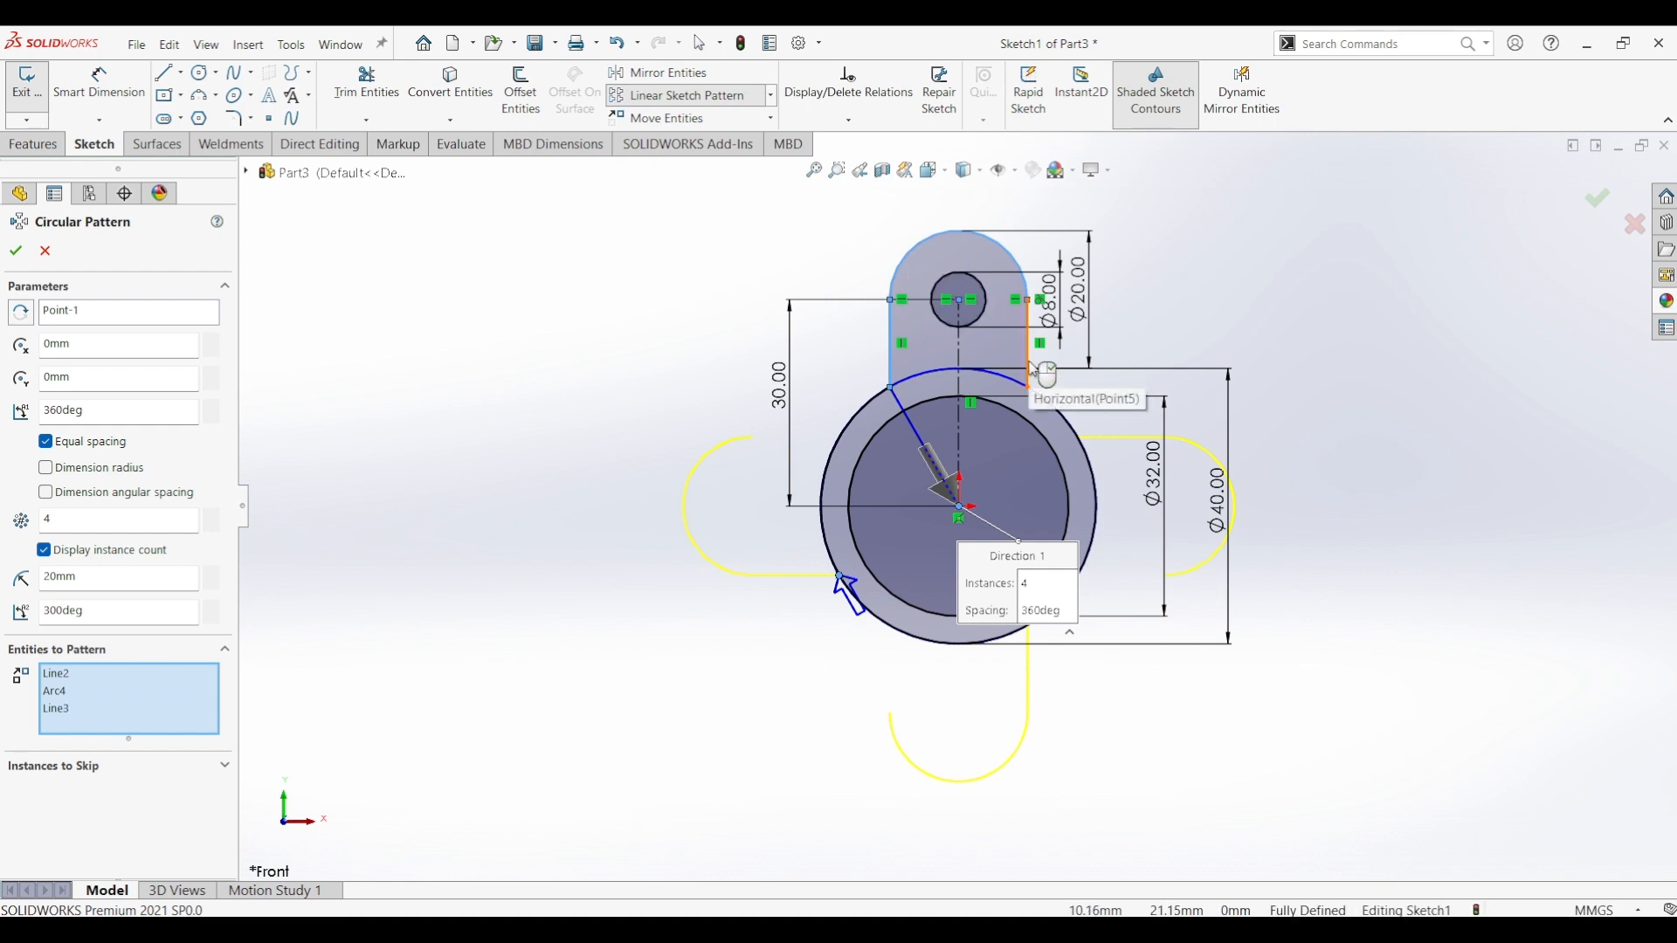
left_click(988, 313)
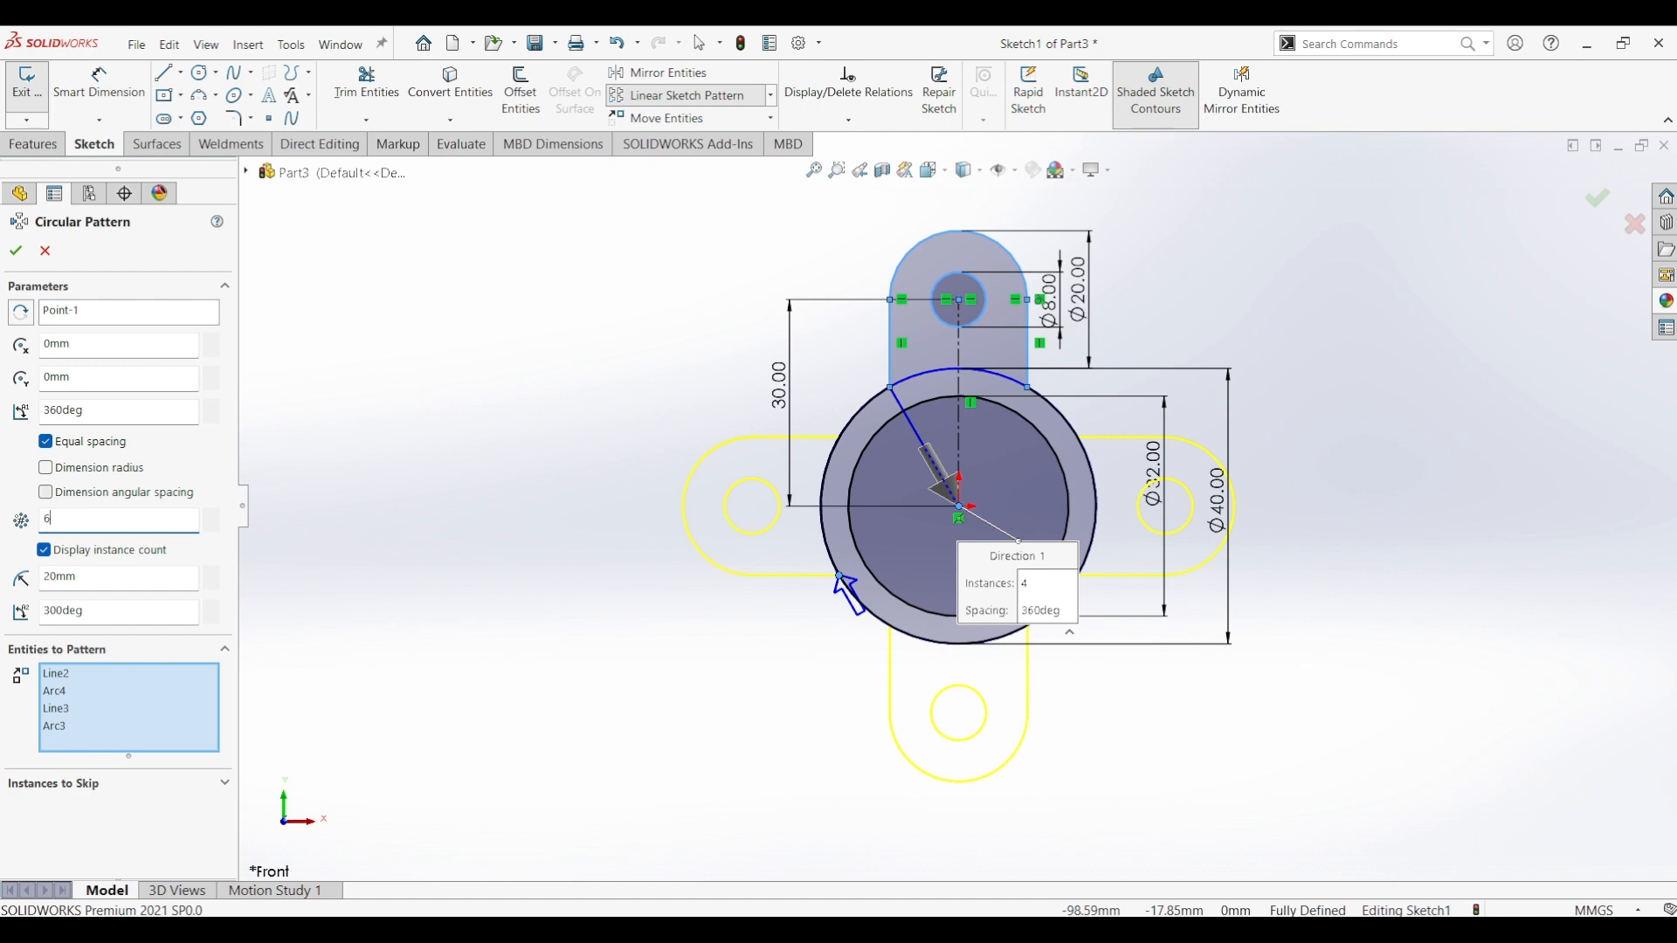
left_click(19, 252)
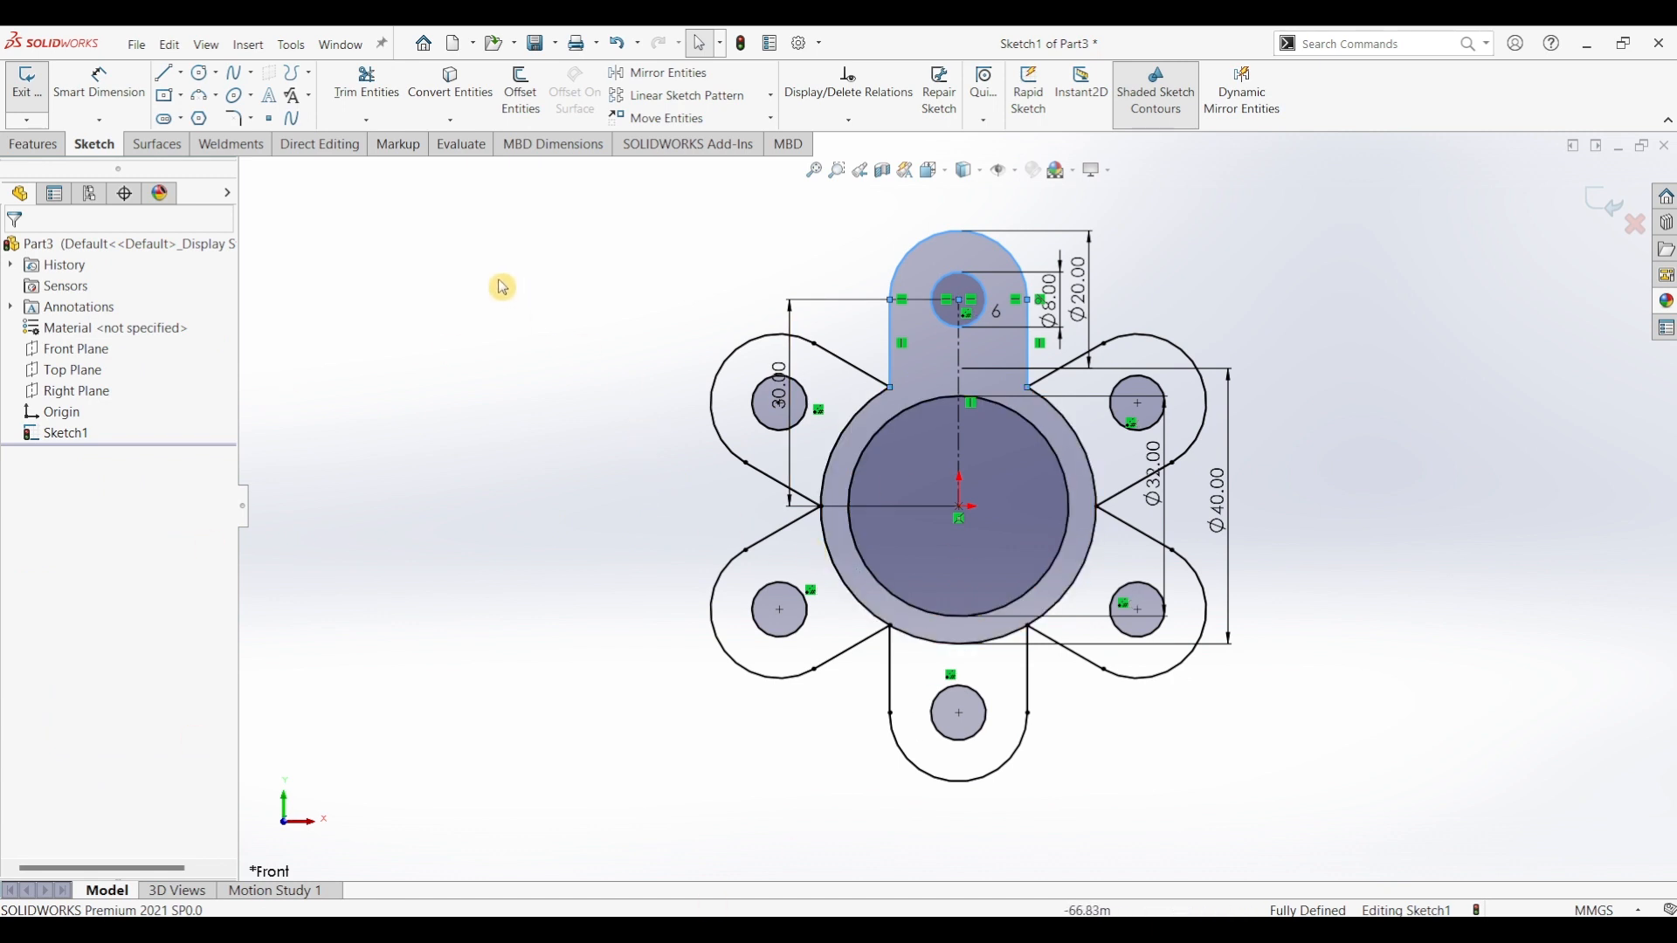
- Trim away the remaining 40 mm circle arcs at the bases of the five patterned arms
left_click(362, 80)
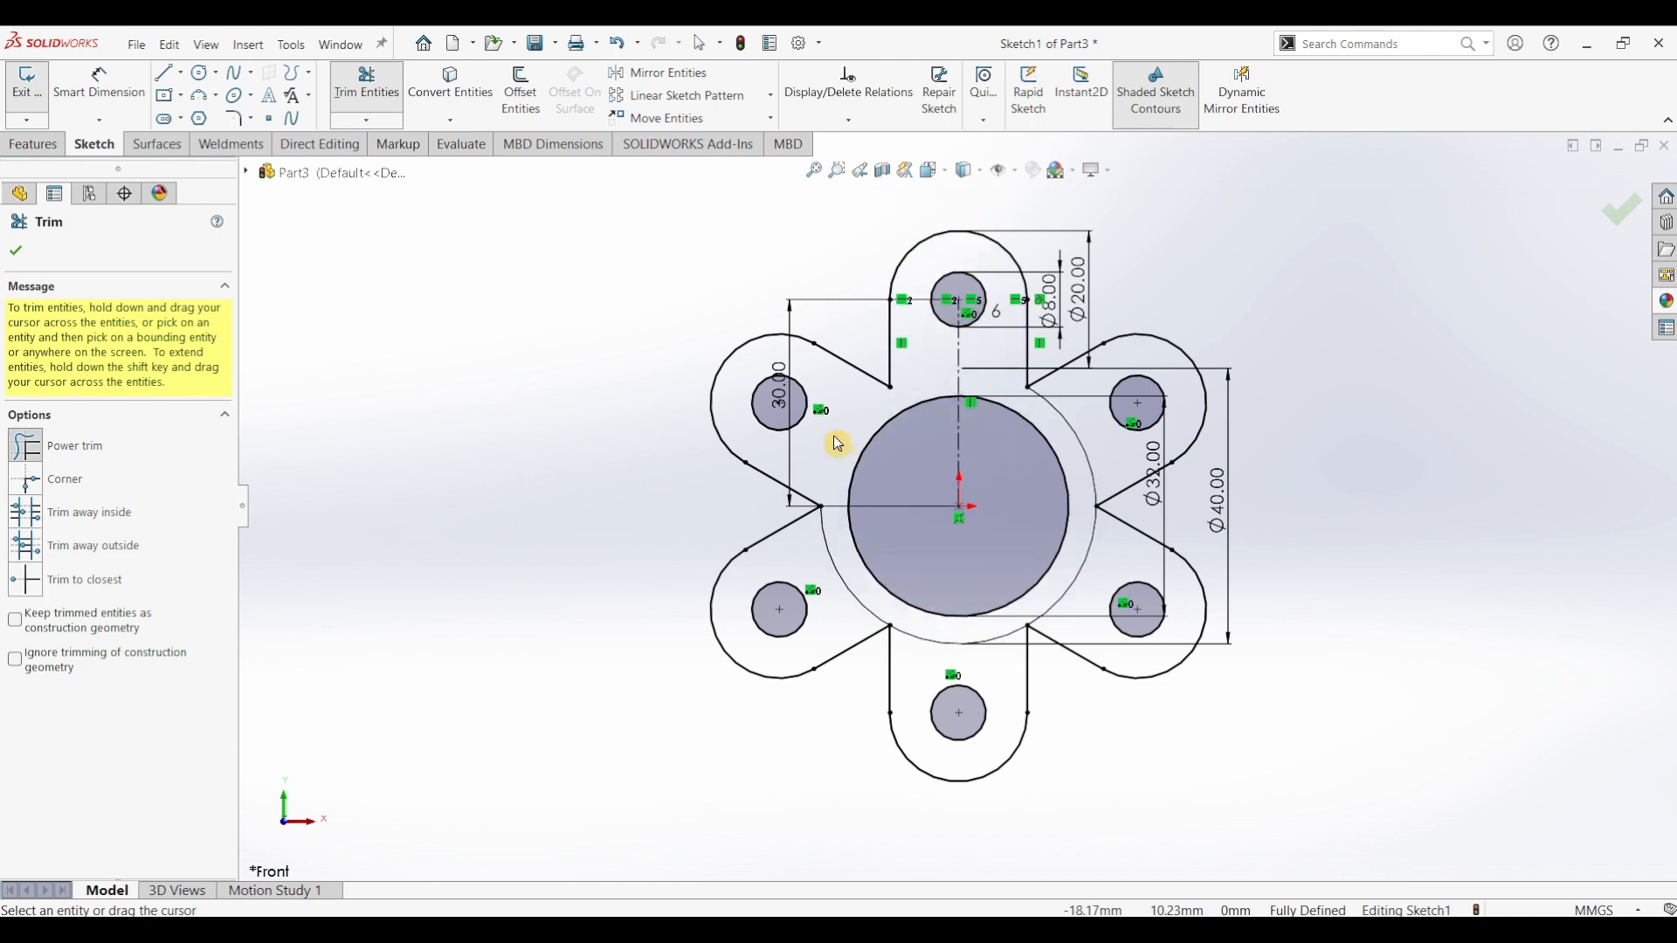
left_click_drag(840, 442, 822, 445)
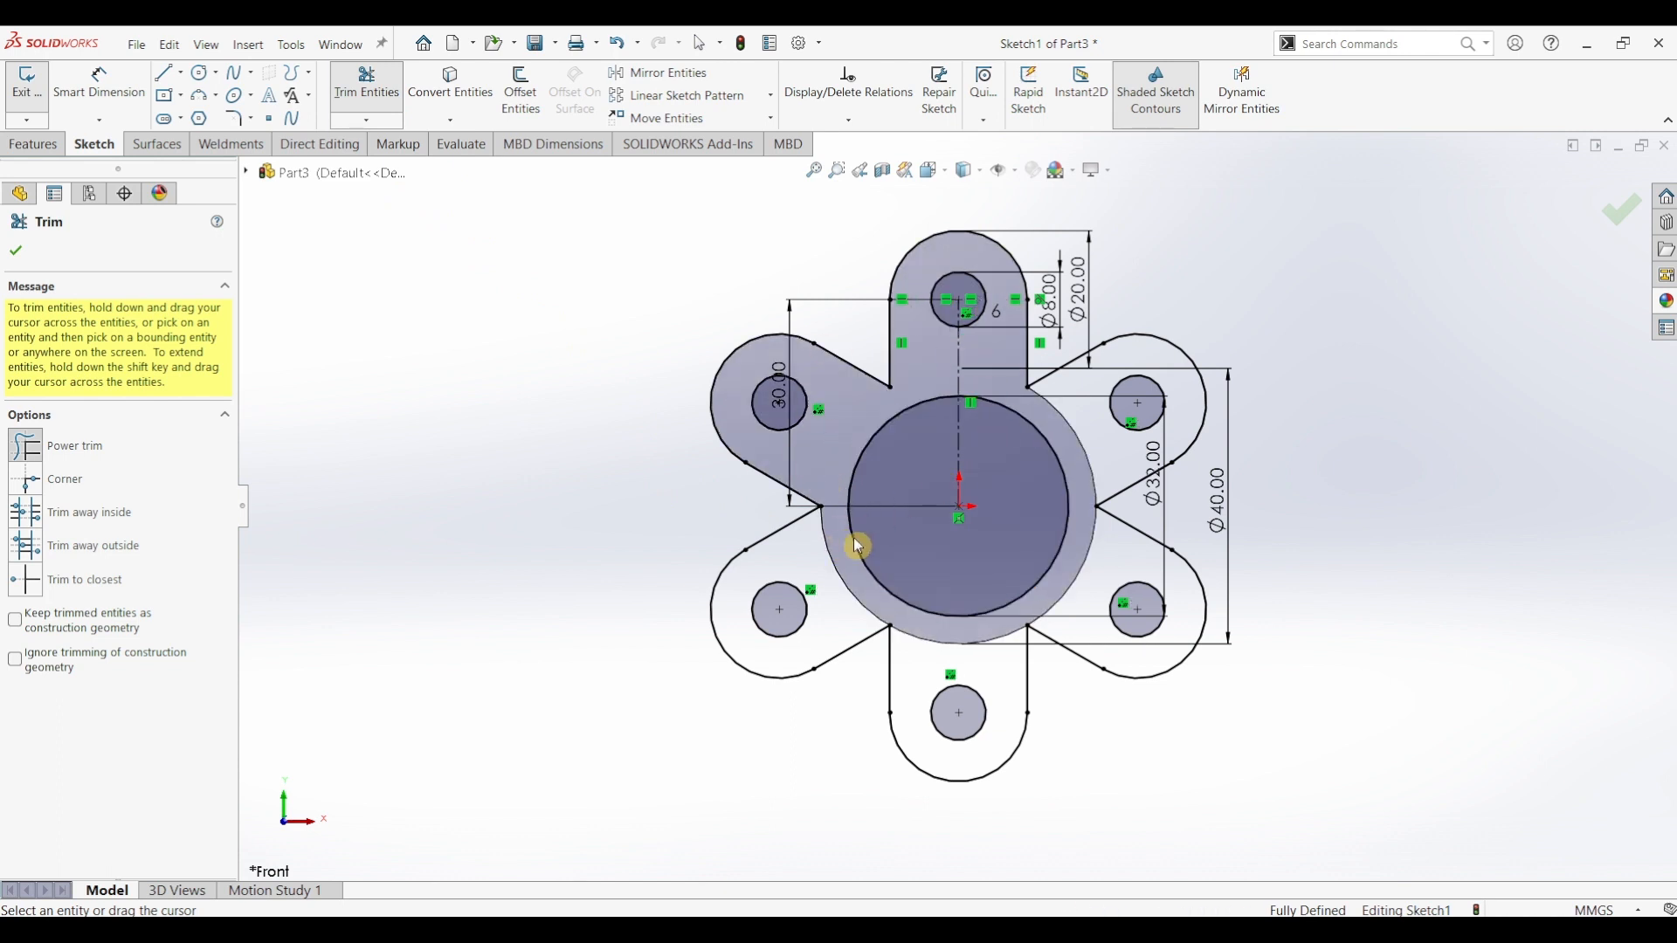
mouse_move(841, 552)
left_mouse_down()
mouse_move(825, 561)
mouse_move(934, 655)
mouse_move(1081, 583)
mouse_move(1078, 468)
mouse_move(1107, 461)
left_mouse_up()
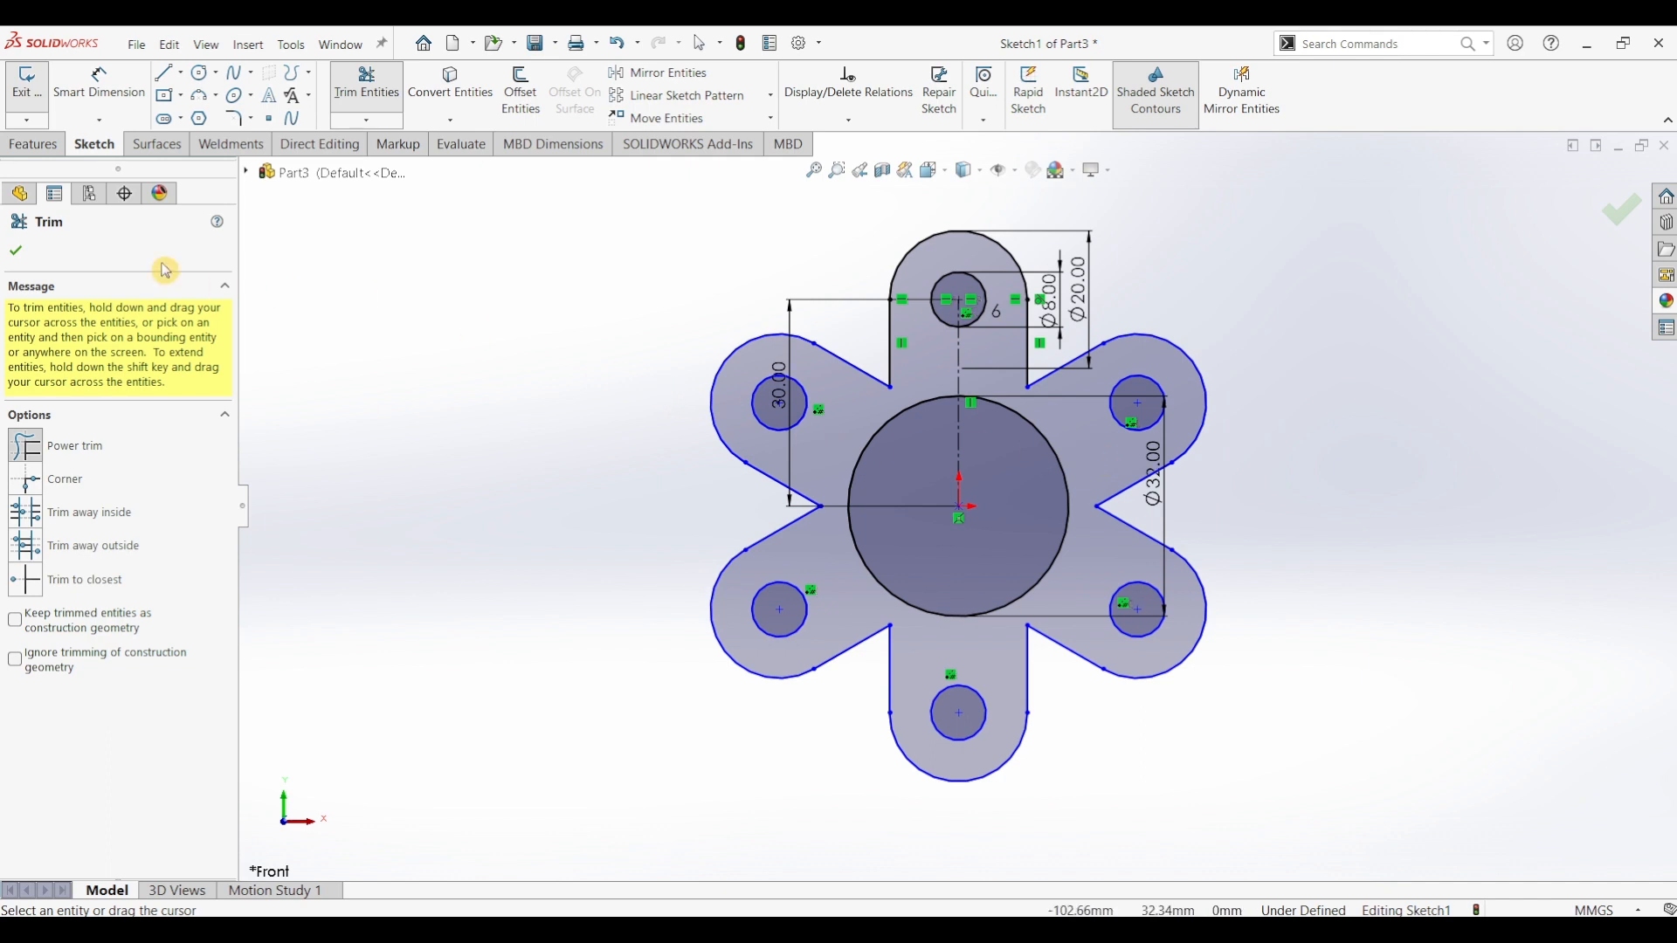
left_click(16, 252)
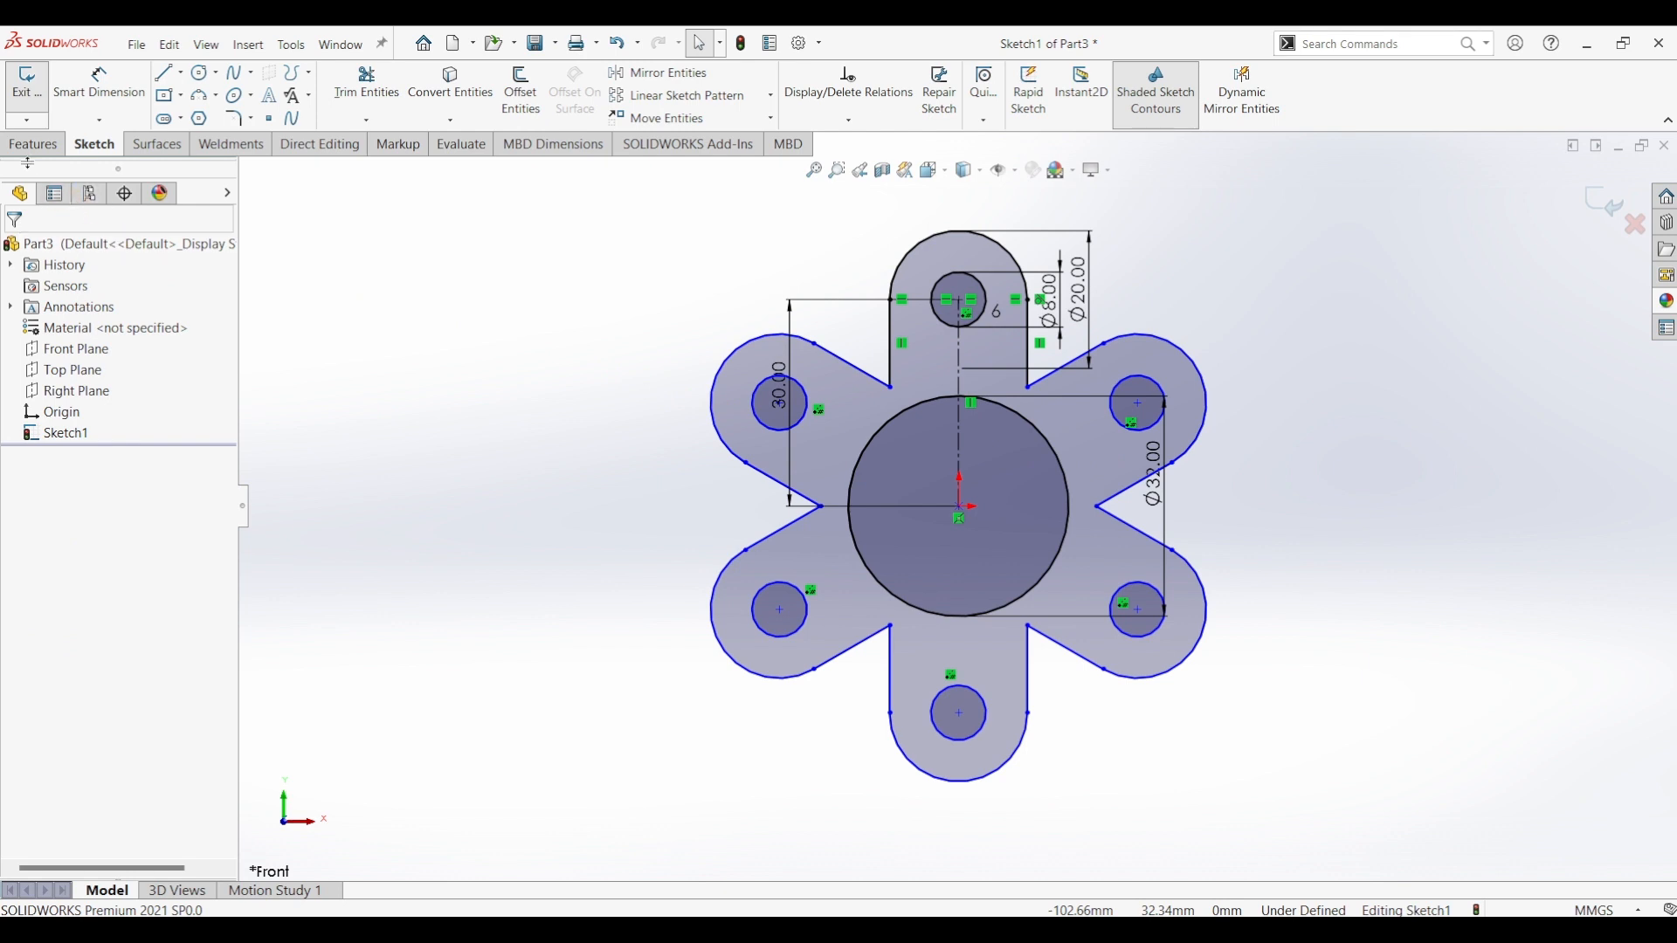
- Extrude the six-armed profile as a boss with a blind depth of 5 mm
left_click(35, 145)
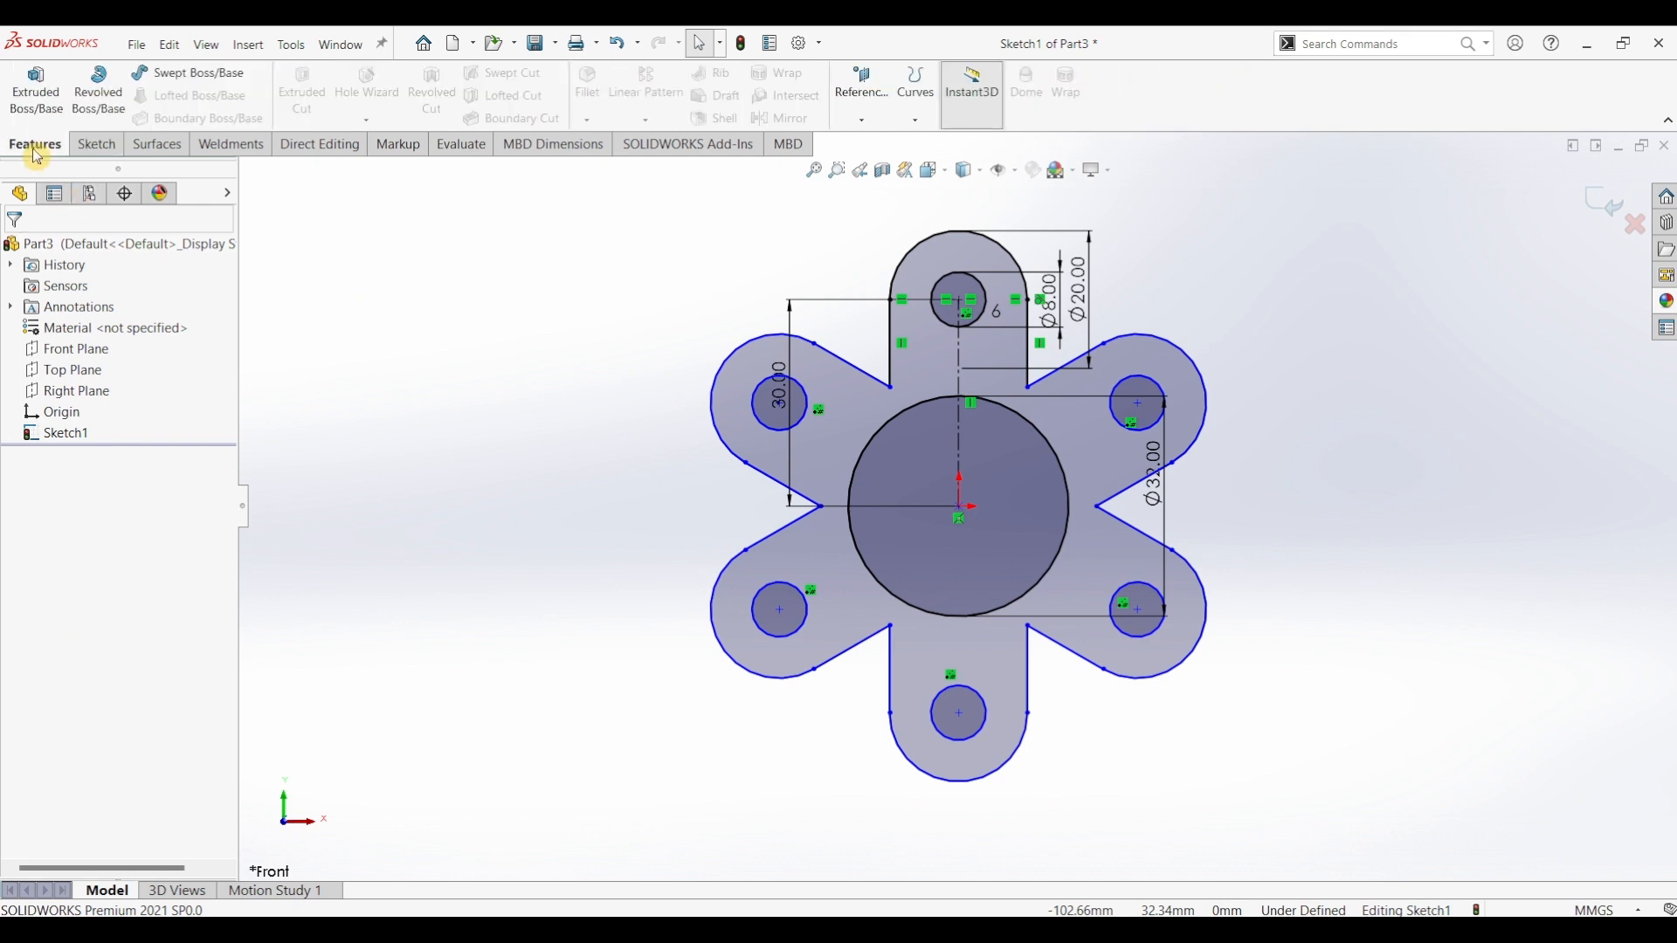
left_click(37, 87)
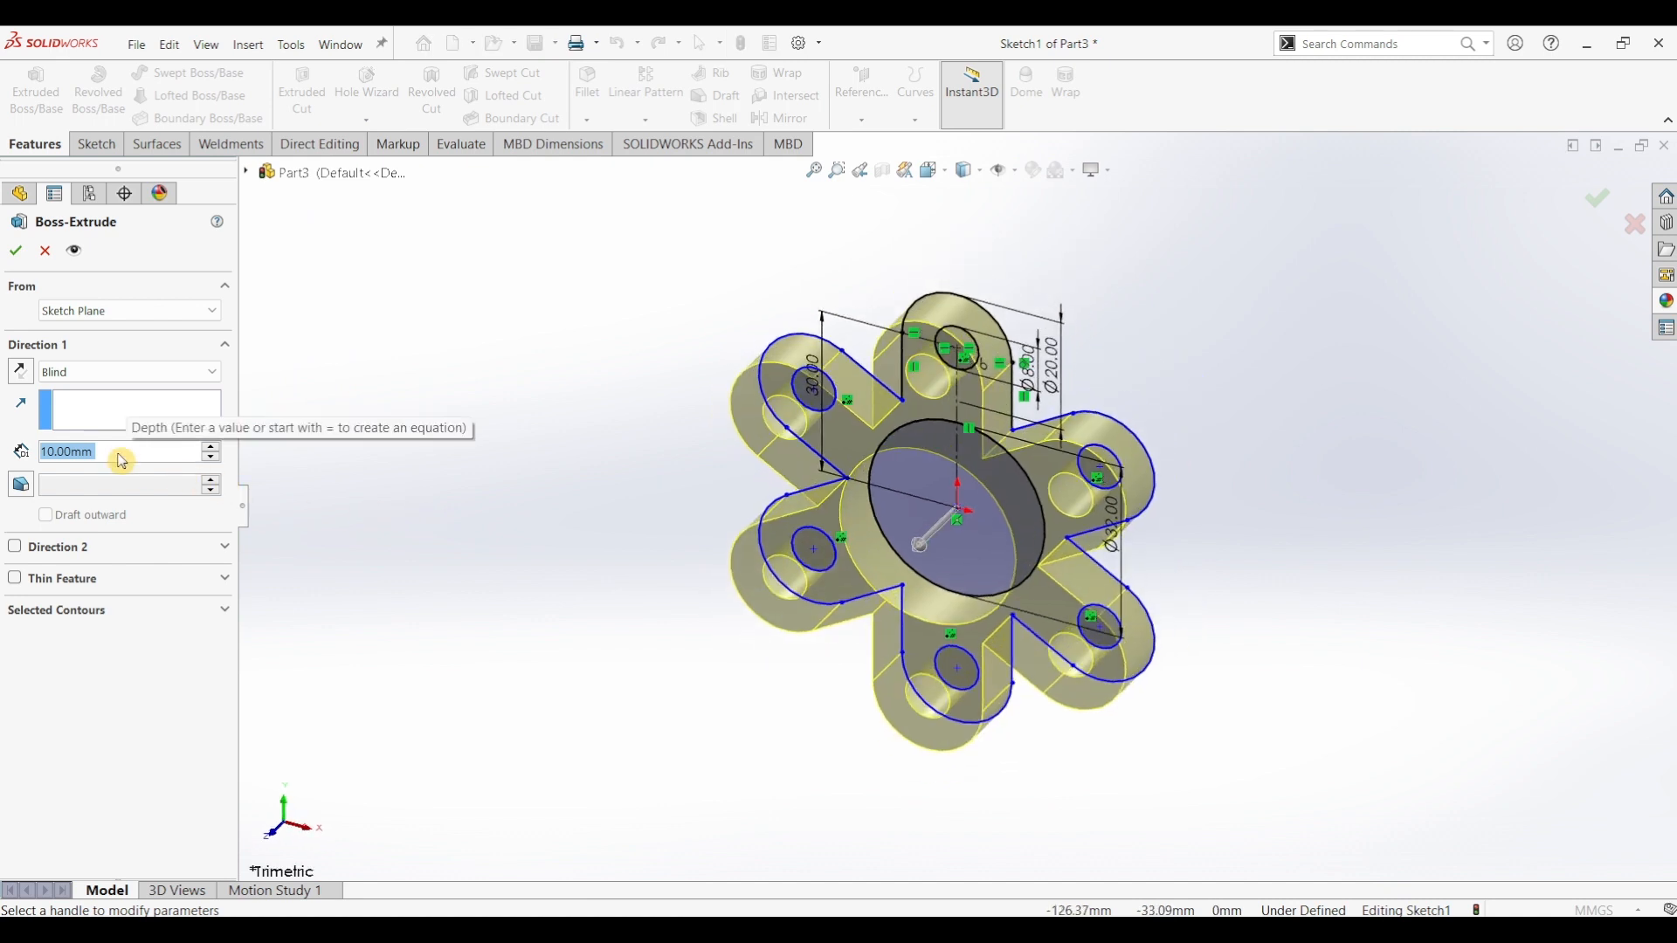
type("5")
key("Return")
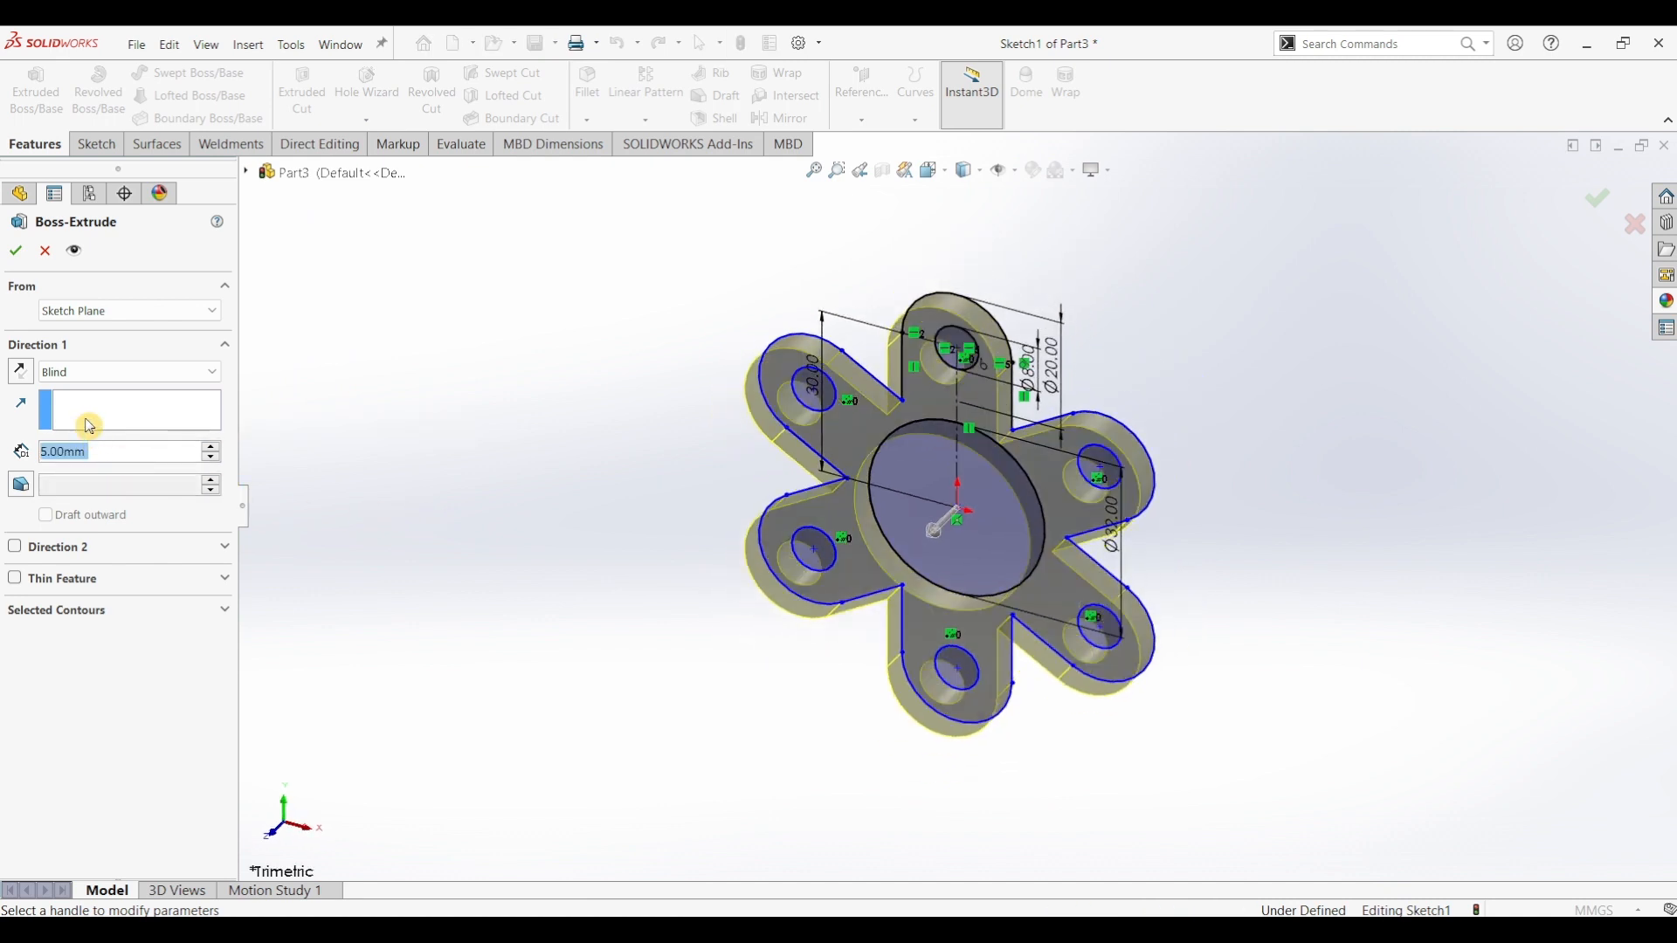
left_click(16, 251)
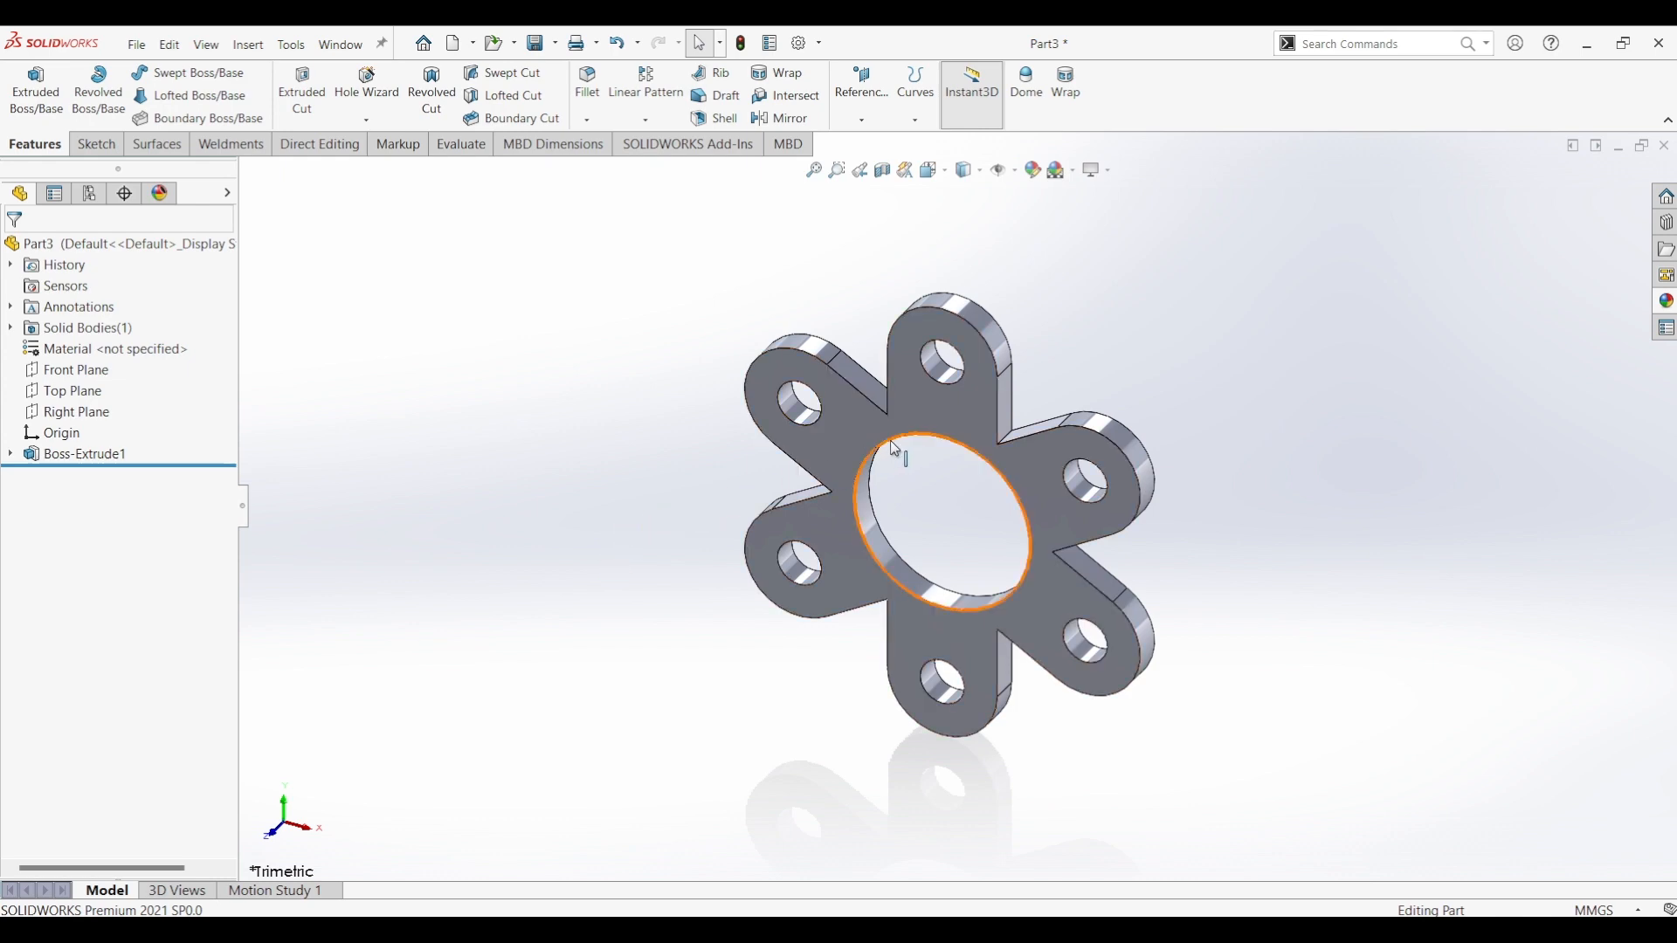
- Start a new sketch on the front face of the extruded plate
left_click(932, 439)
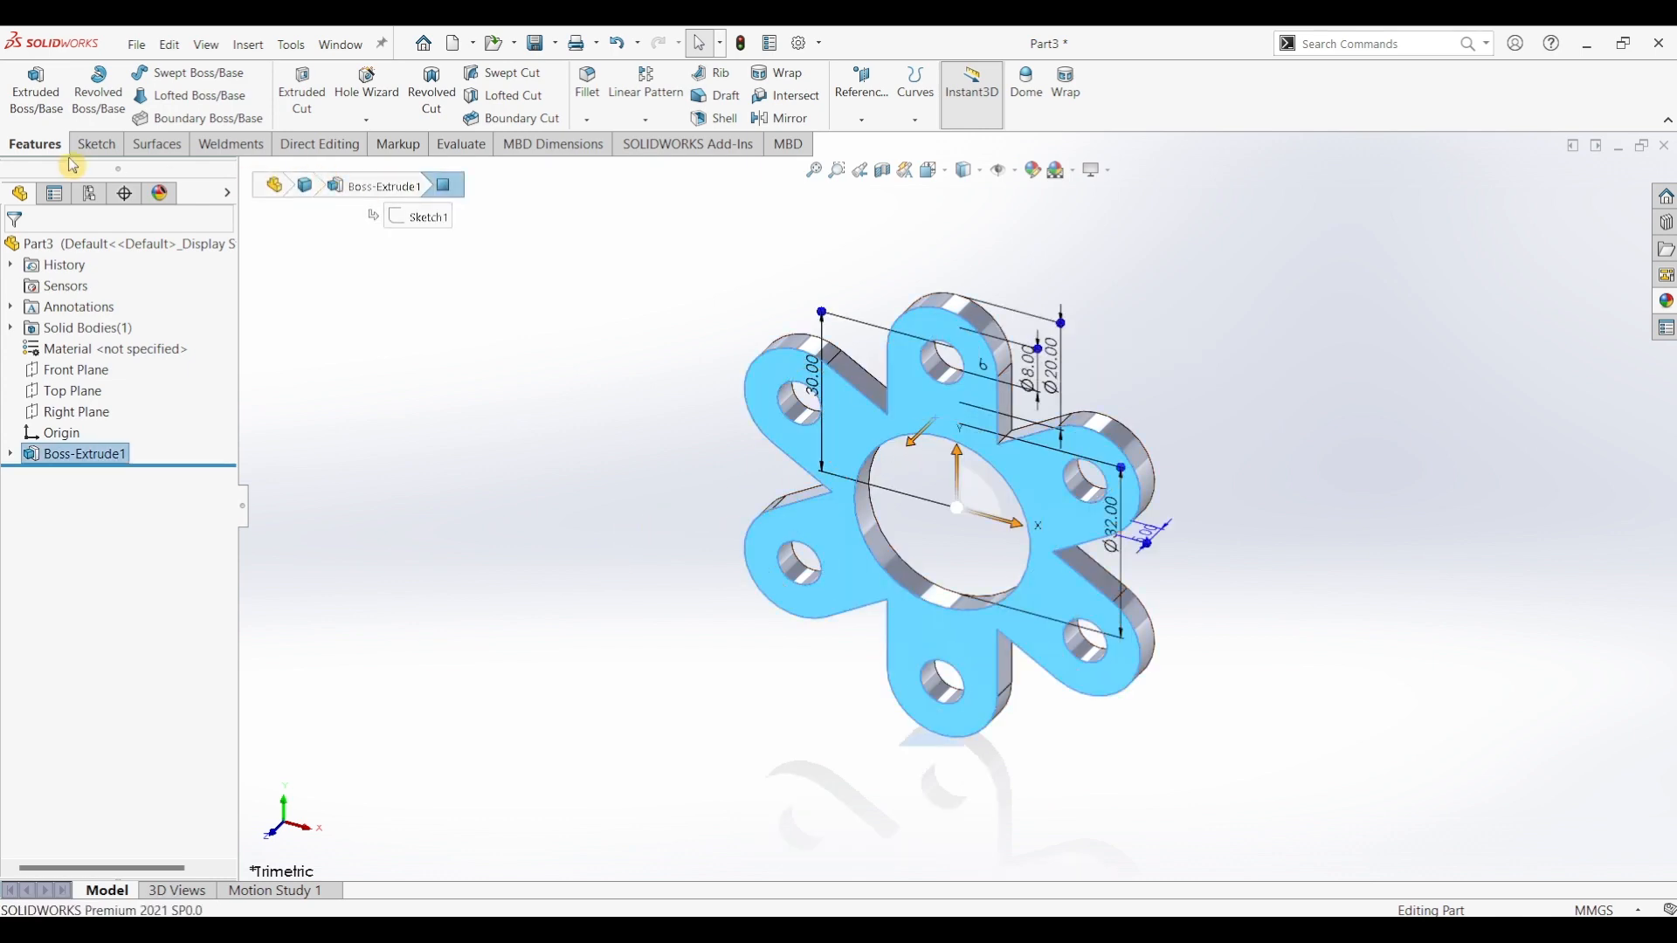
left_click(95, 144)
left_click(29, 91)
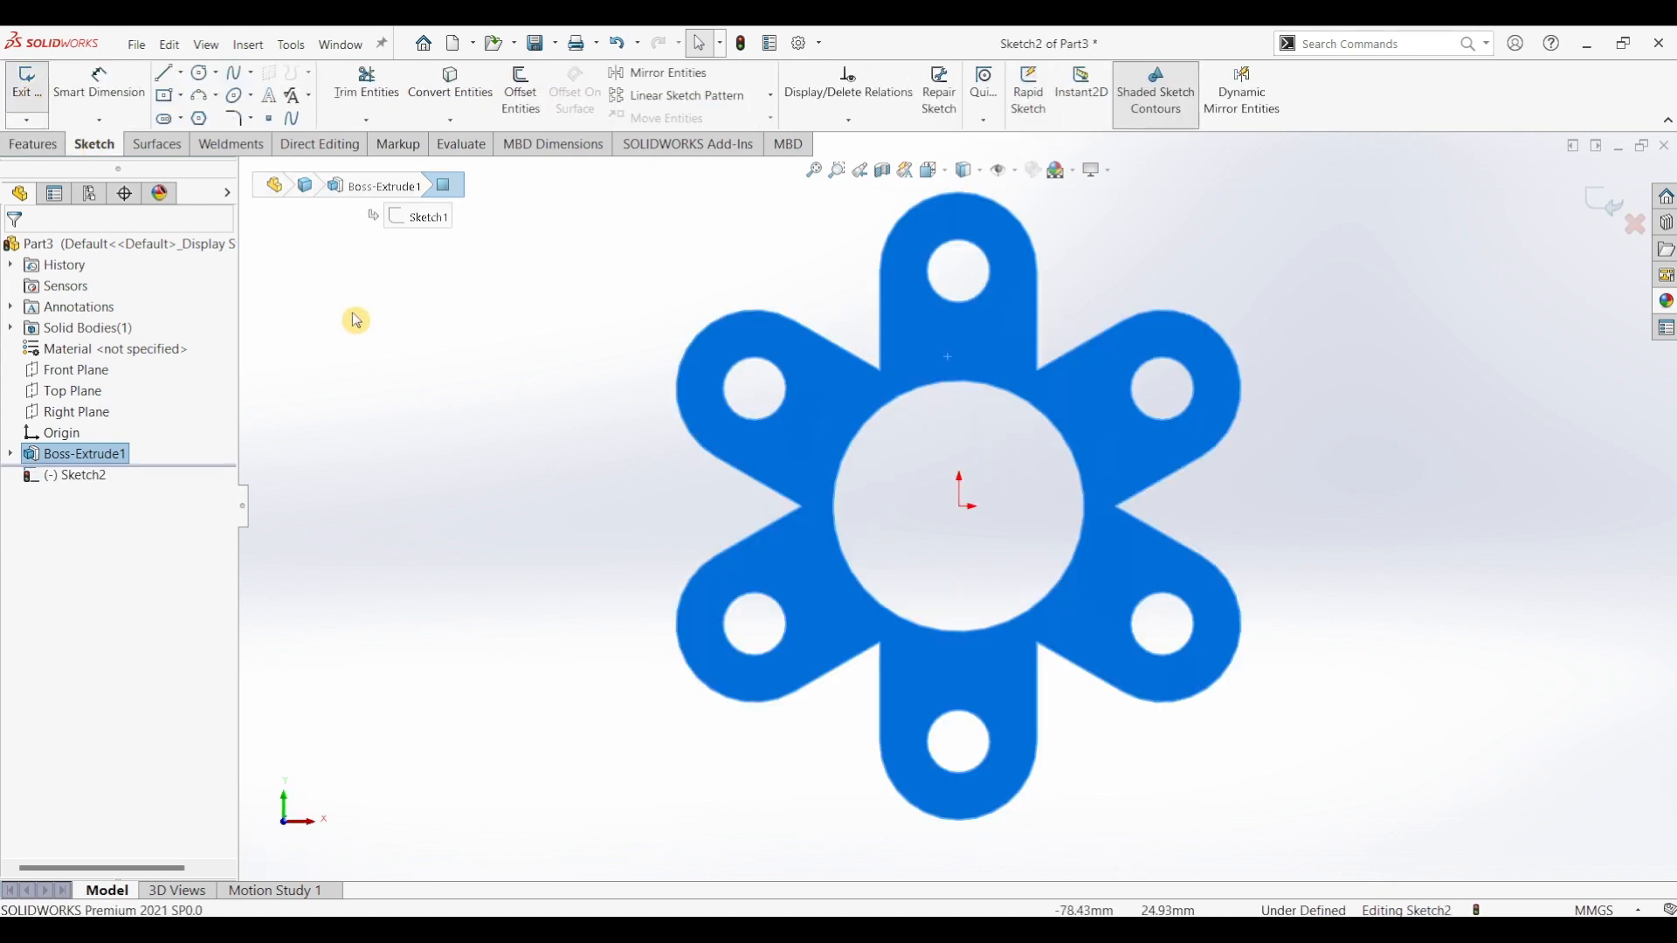
left_click(569, 390)
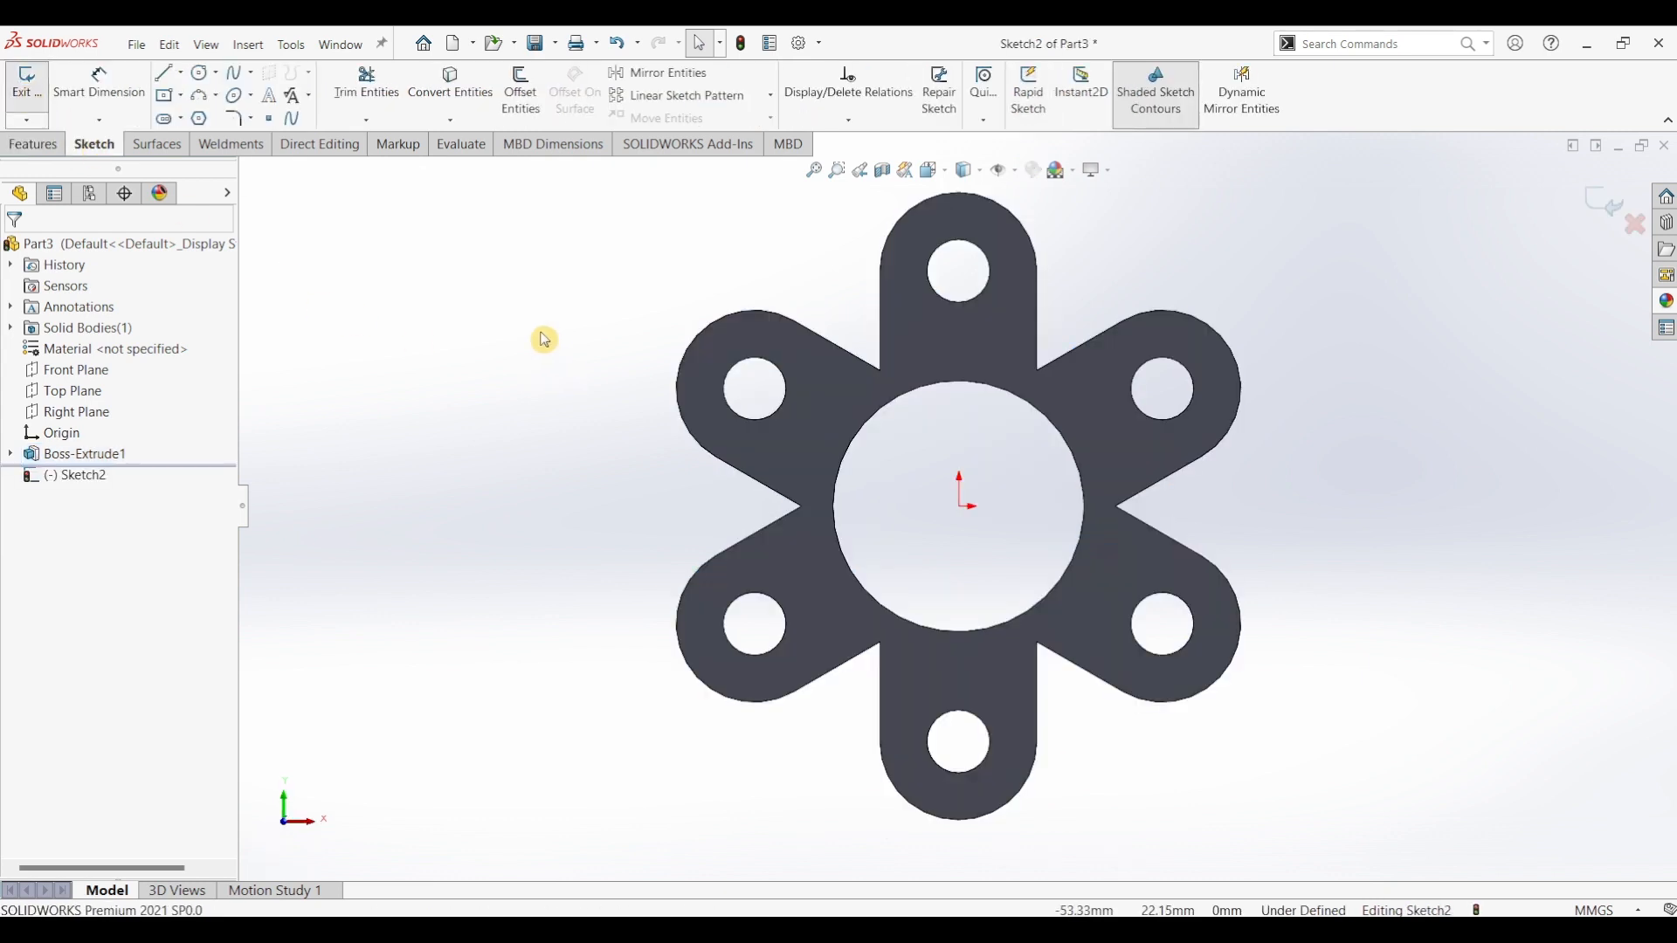
- Convert the top arm's end arc, two side edges and hole edge into sketch entities
left_click(462, 87)
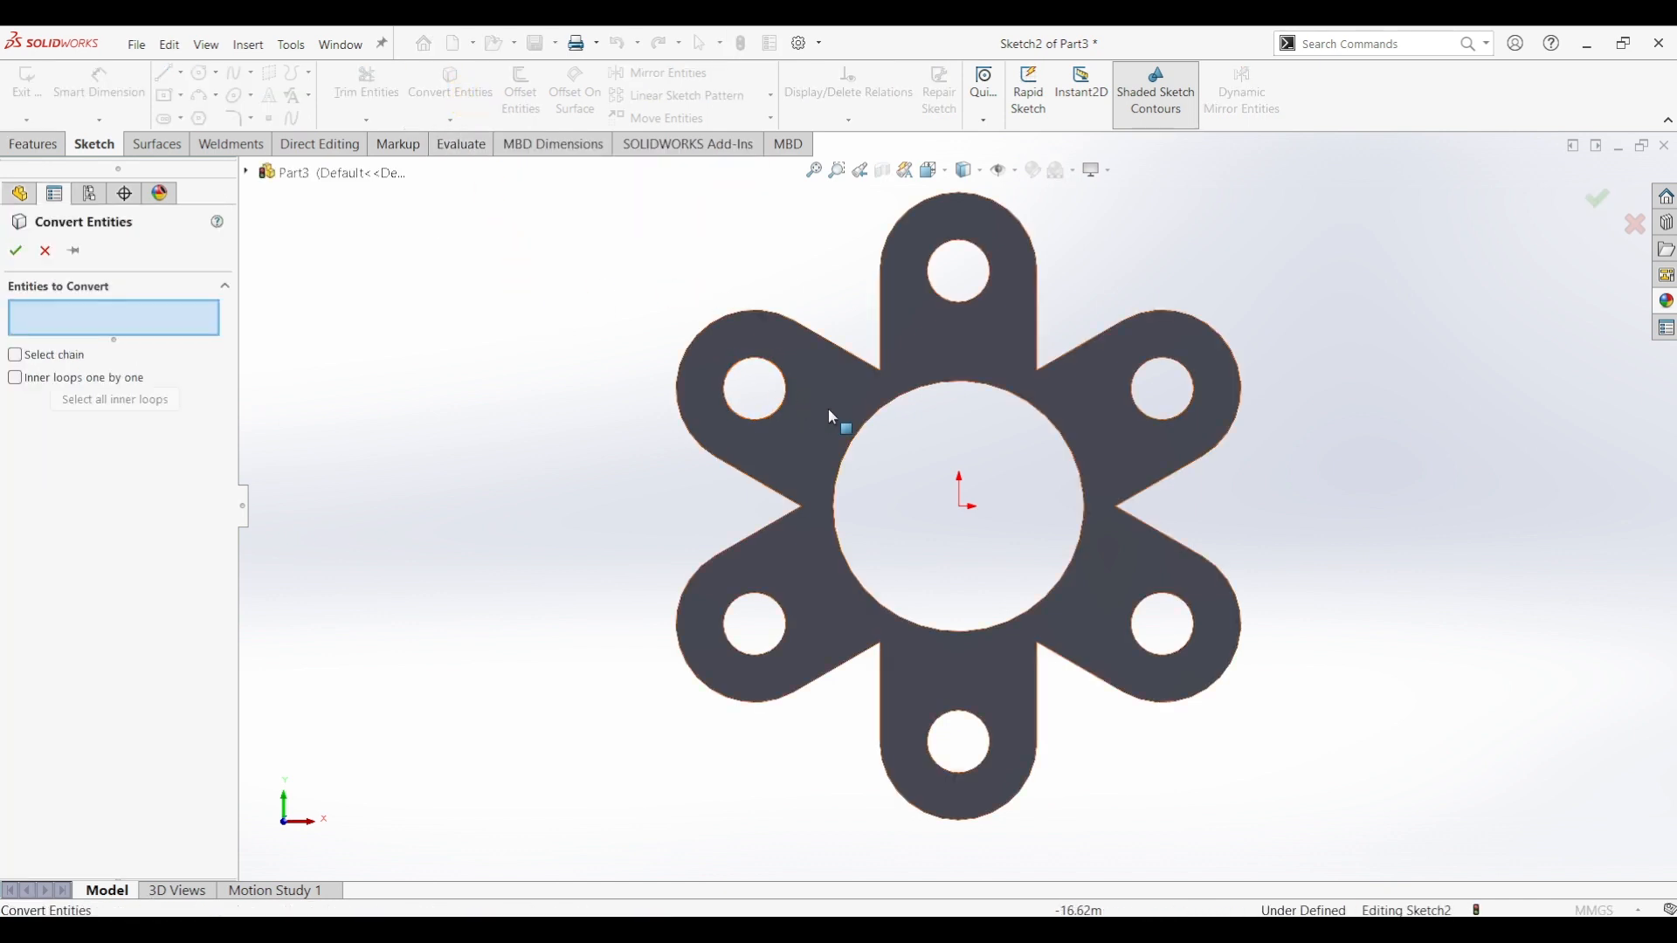
left_click(916, 396)
left_click(884, 321)
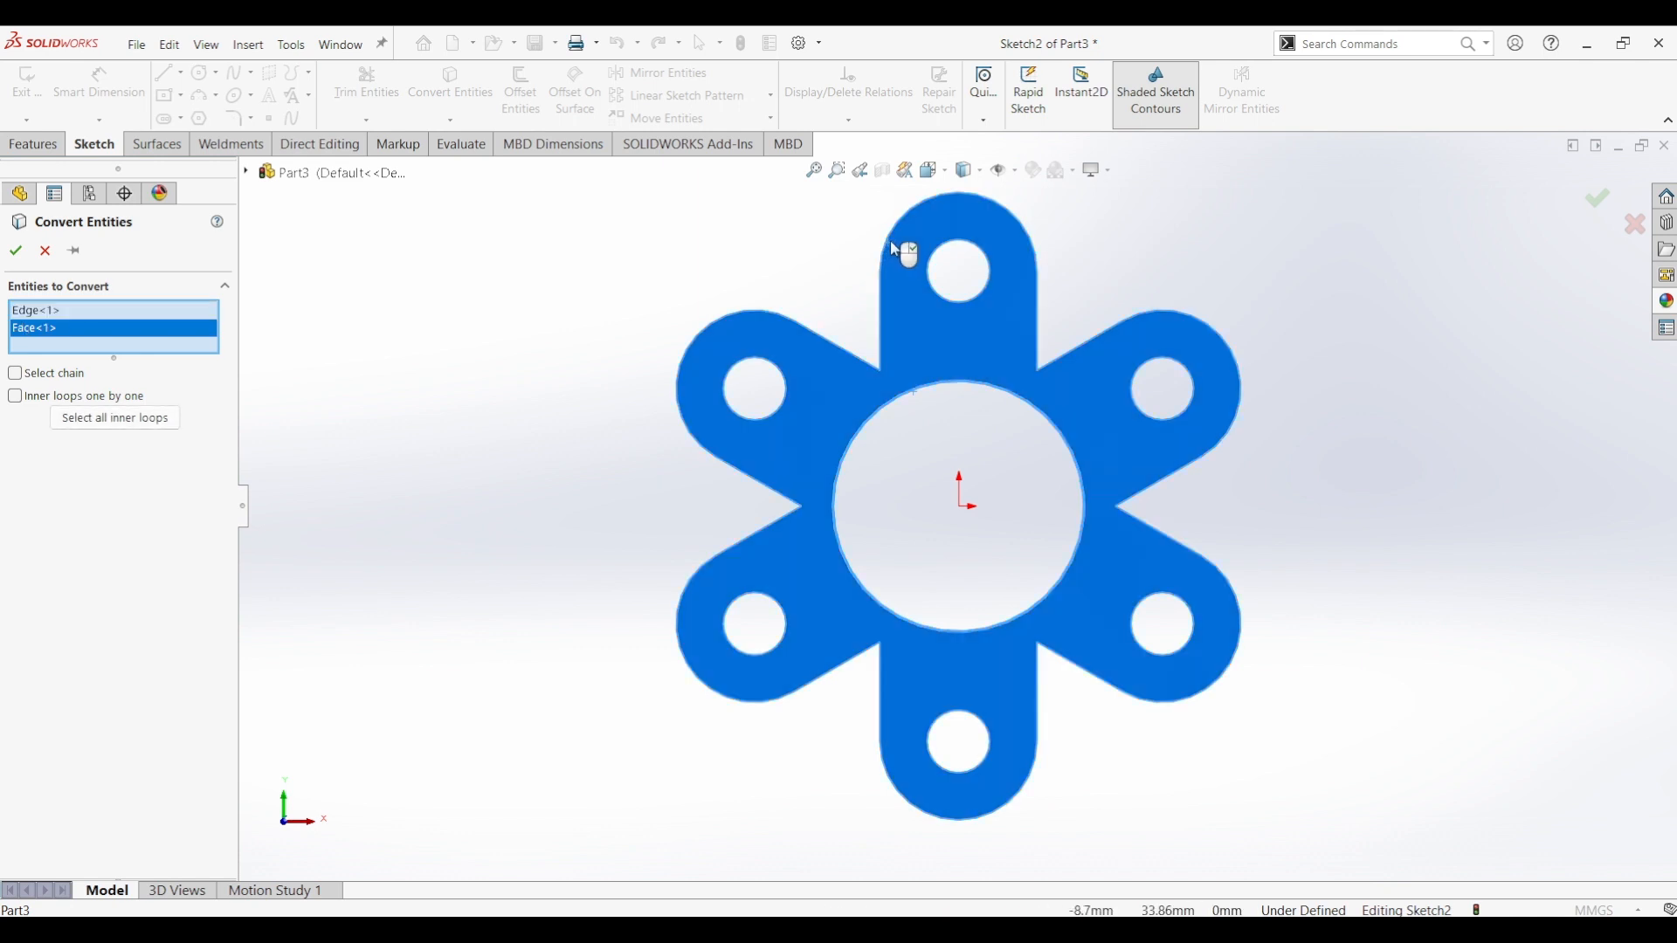
left_click(894, 250)
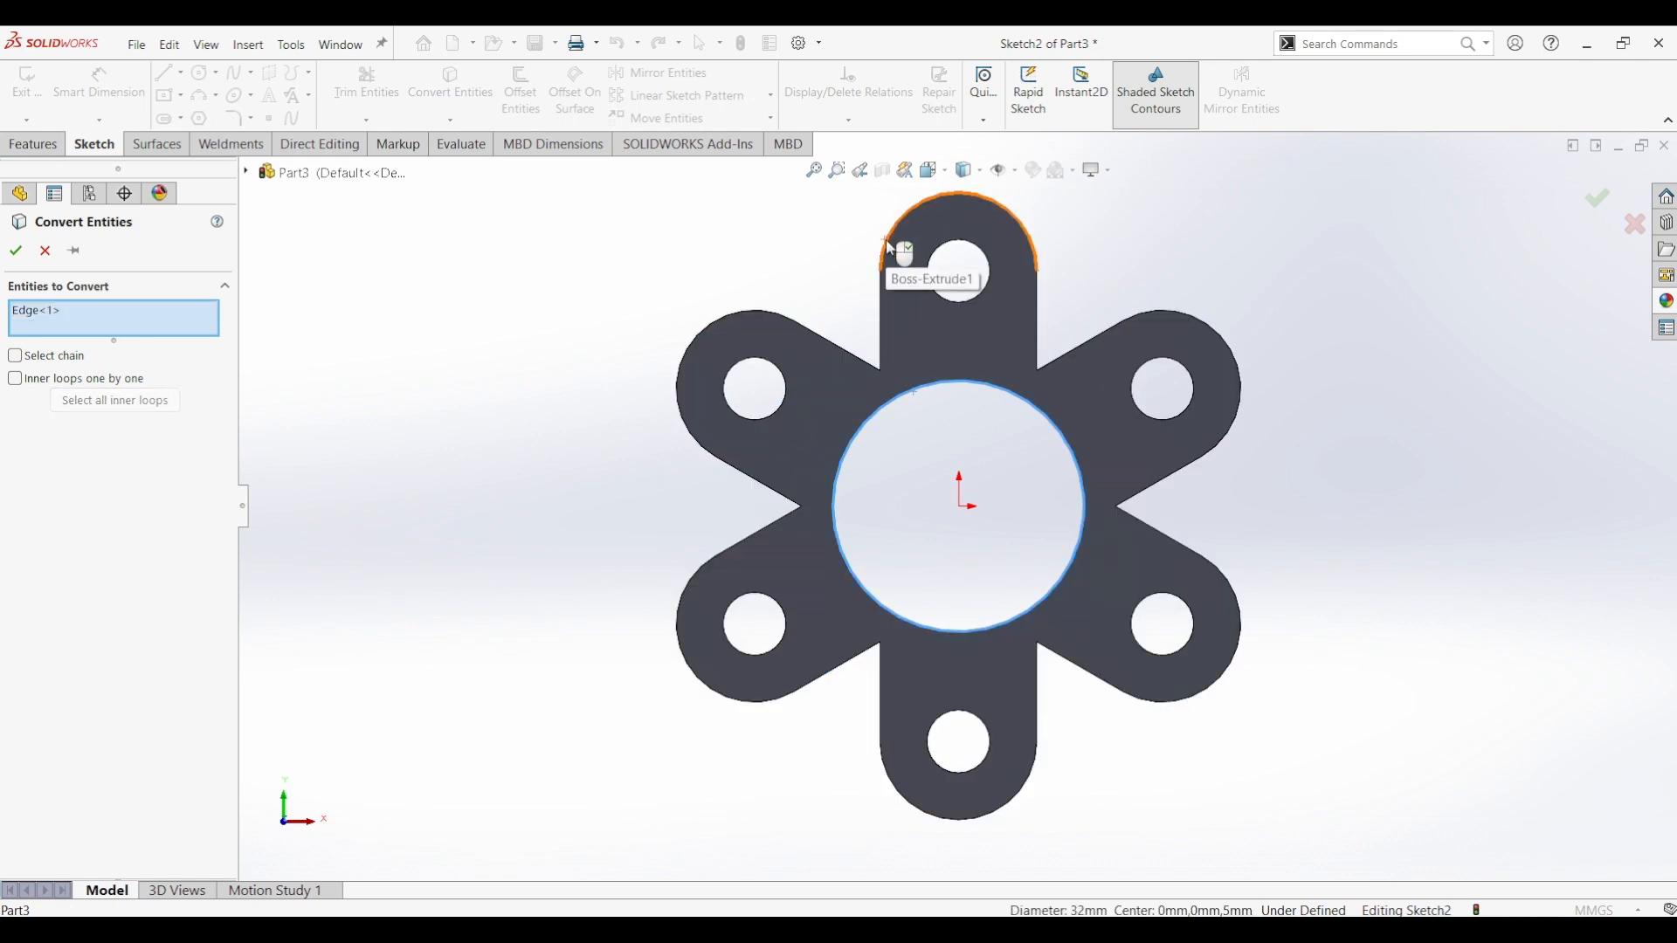
left_click(896, 251)
left_click(1041, 307)
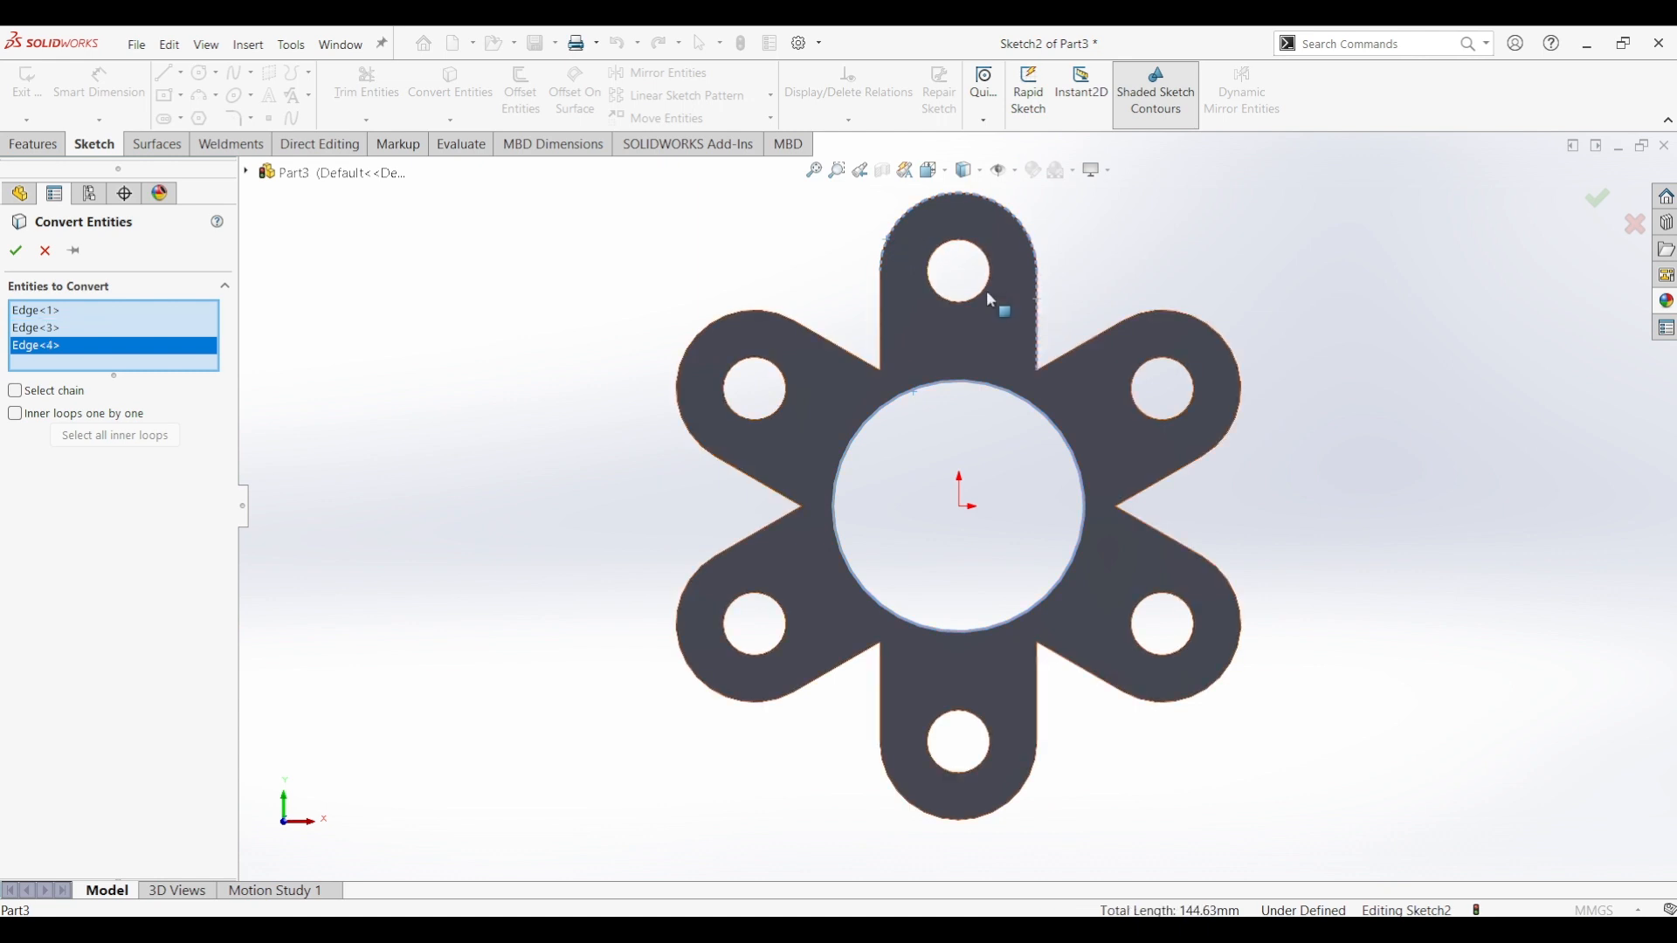
left_click(982, 290)
left_click(884, 327)
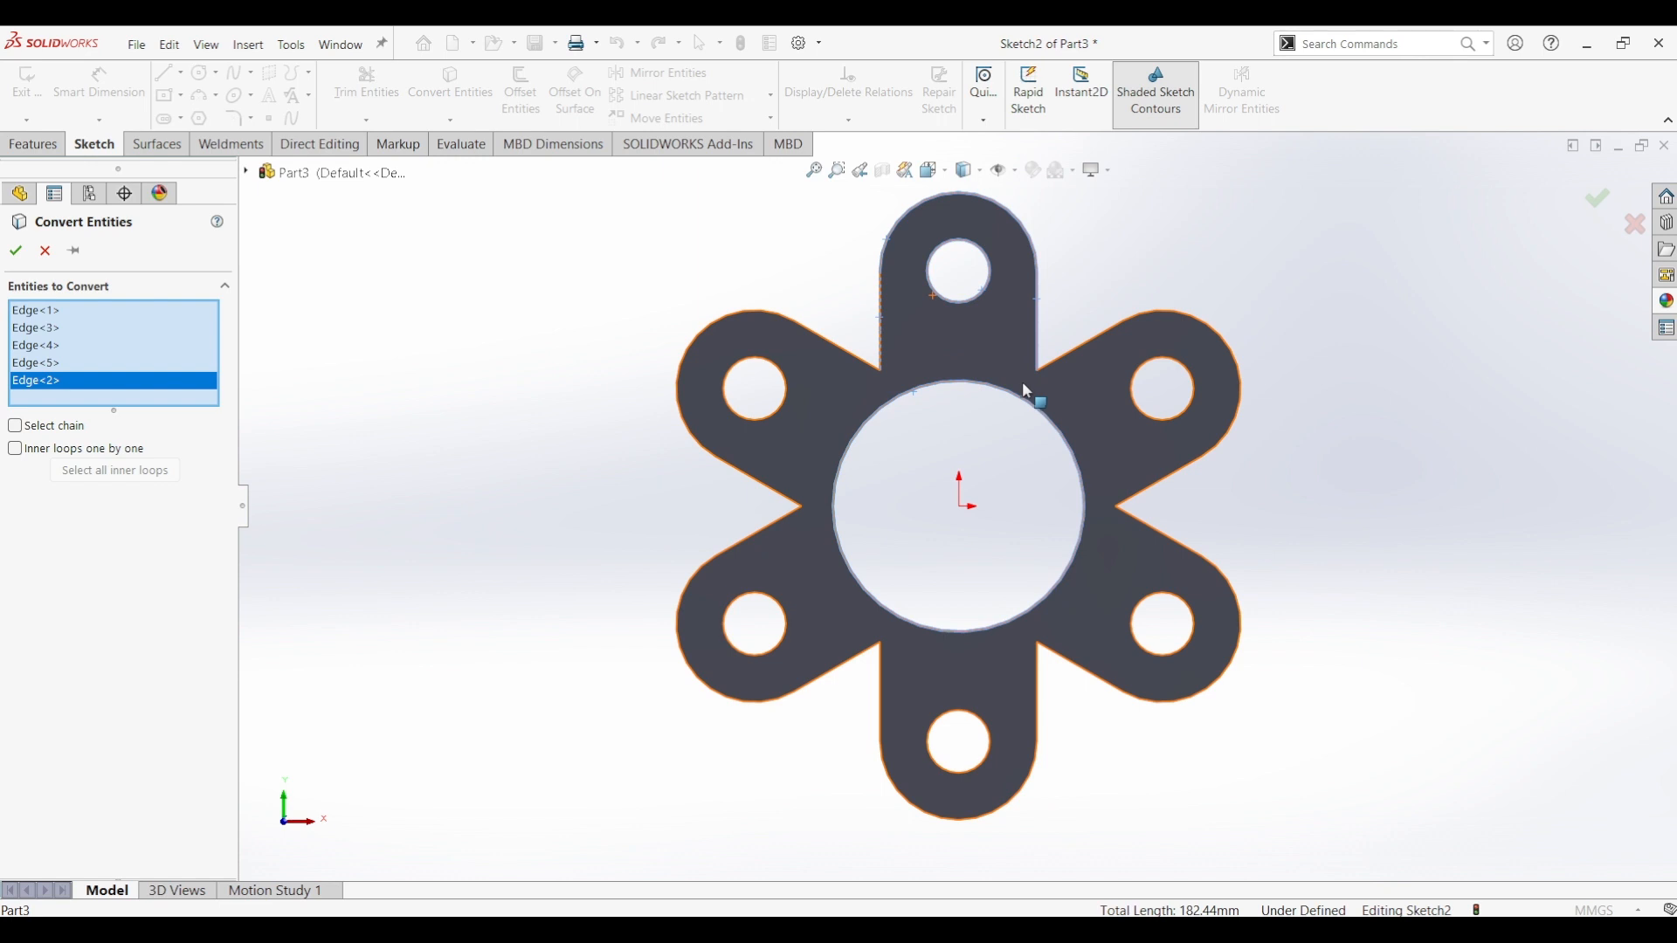
left_click(1015, 405)
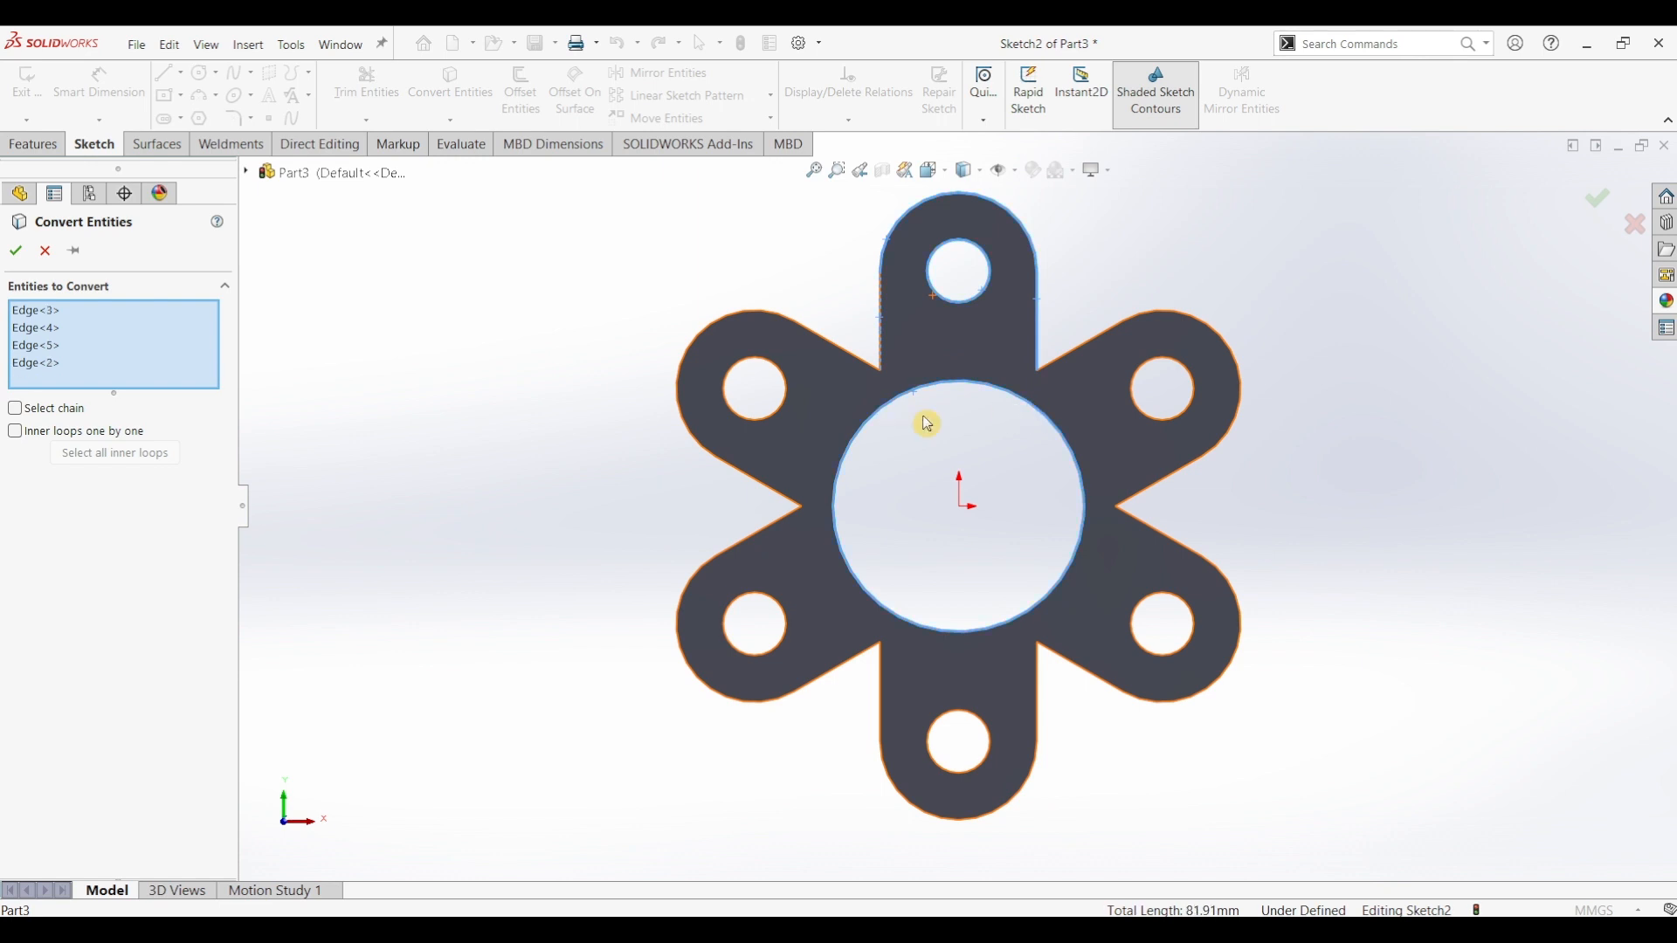
left_click(18, 253)
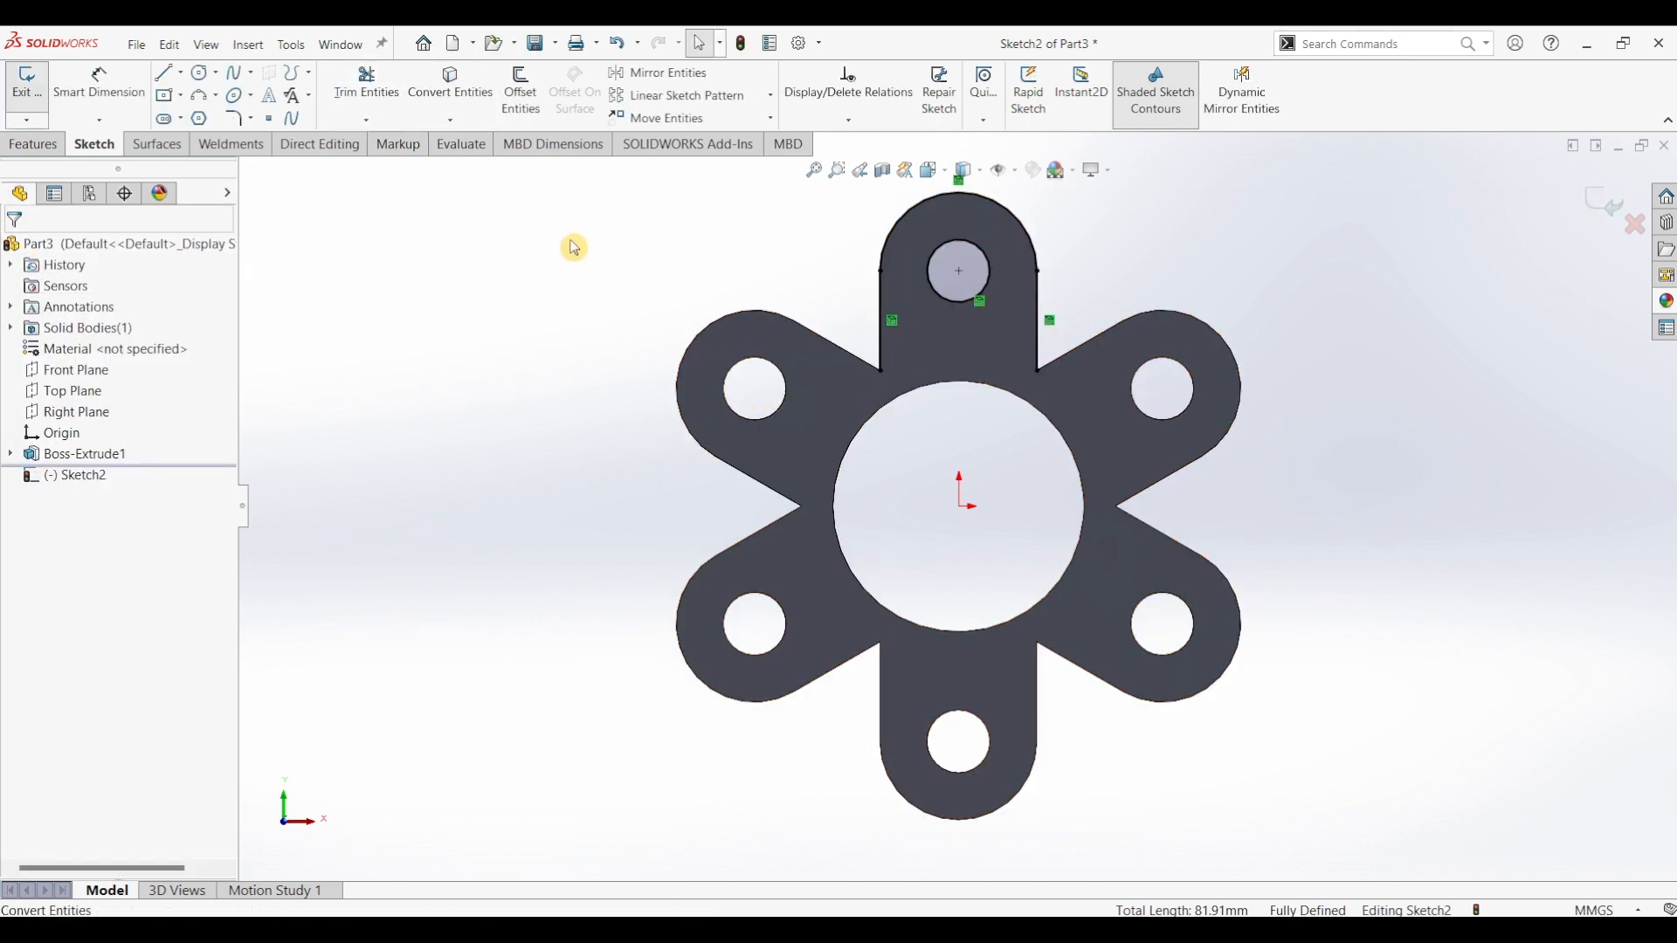
- Convert the edge of the large central hole into a sketch circle
left_click(908, 406)
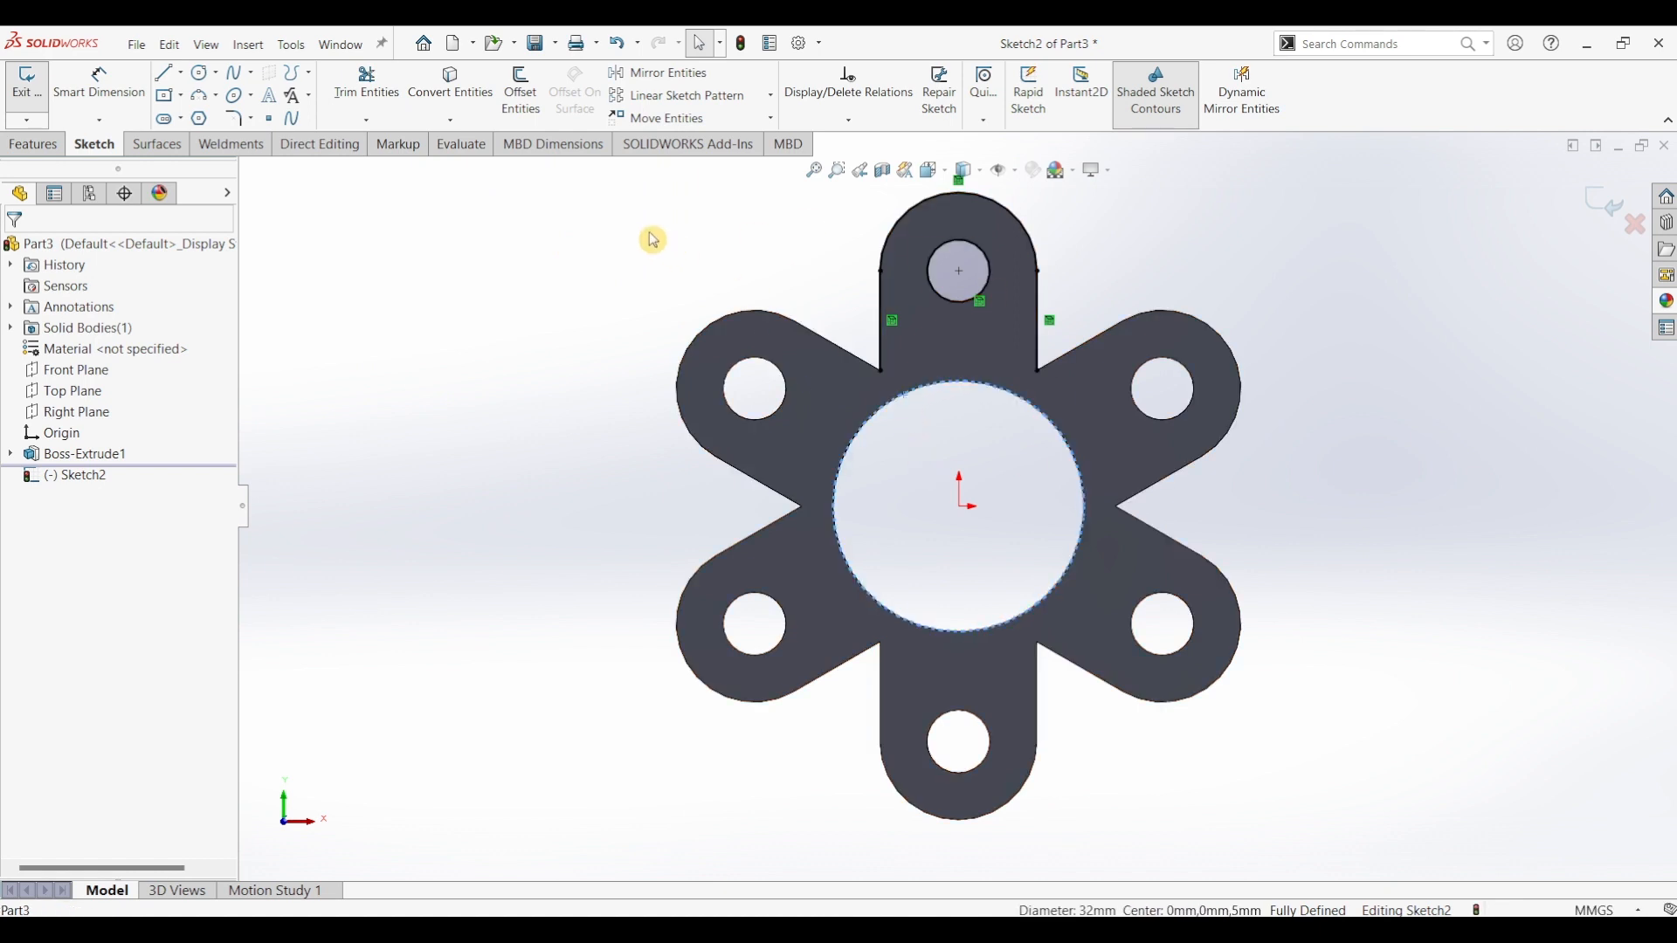
left_click(463, 107)
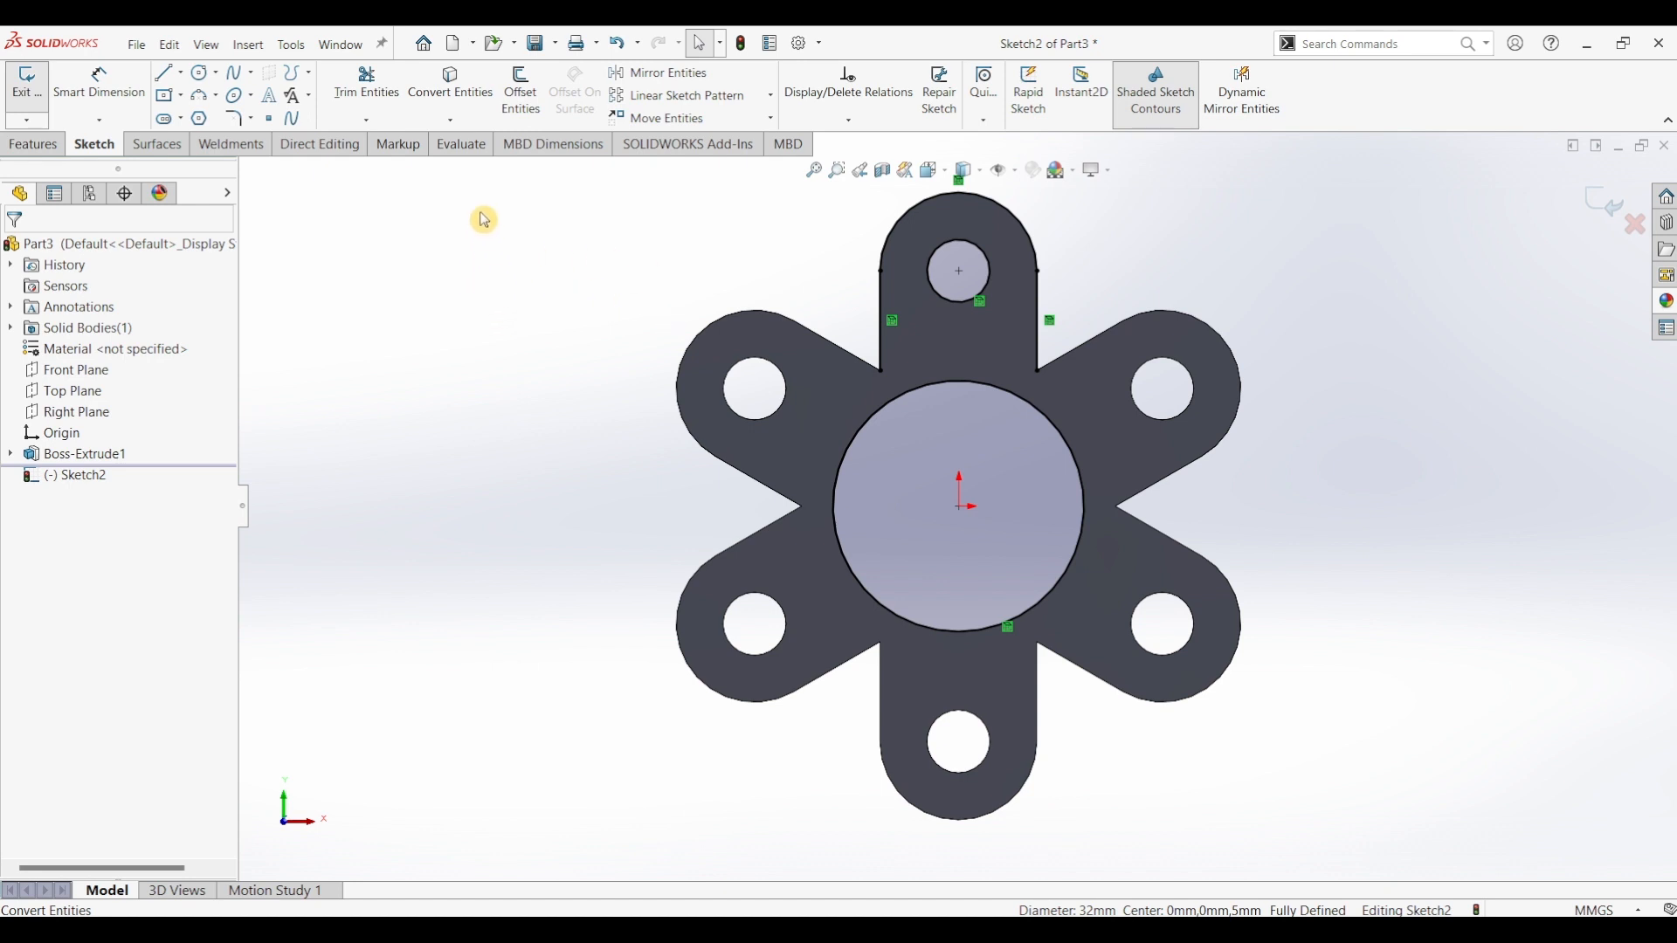
left_click(471, 95)
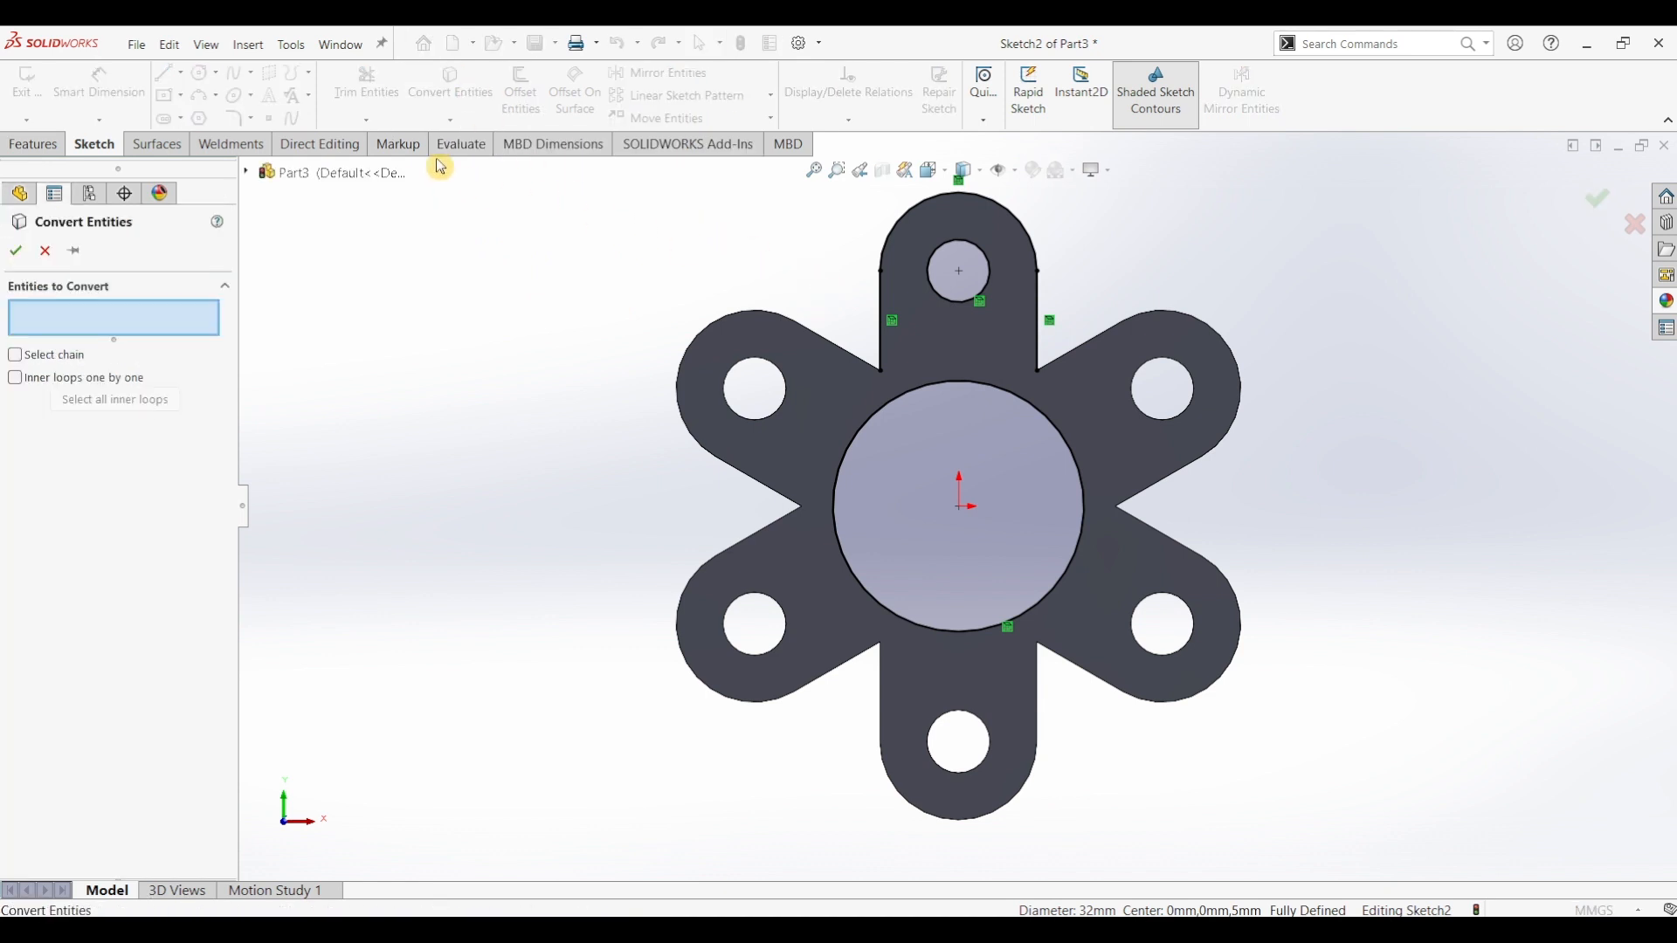
left_click(46, 251)
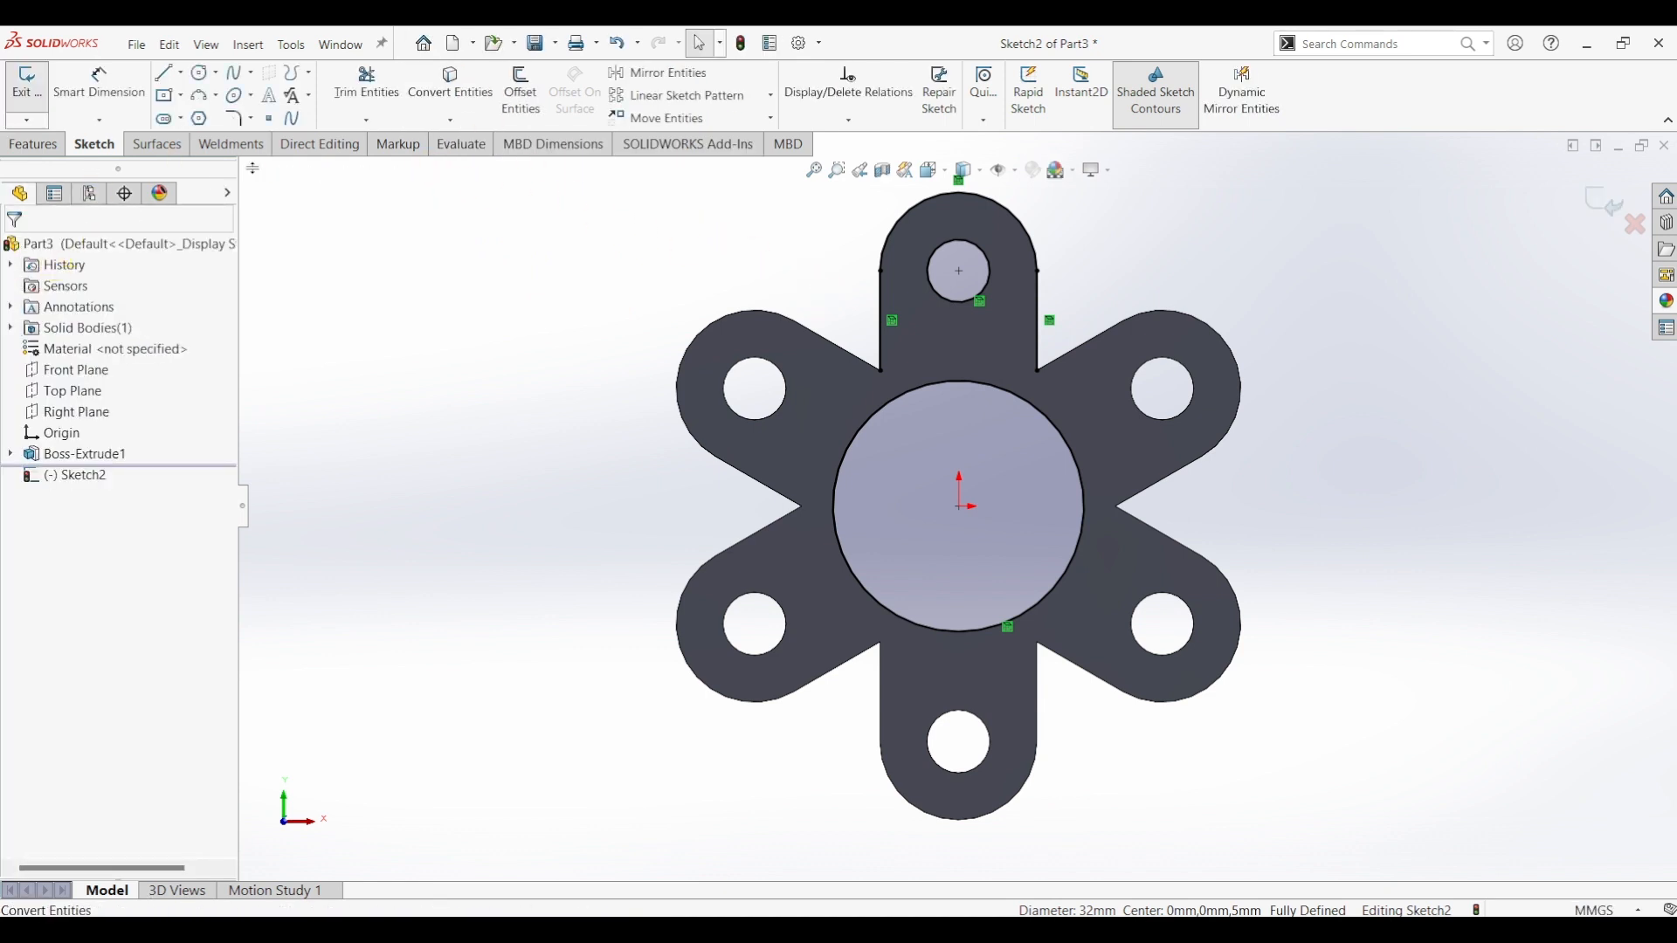
- Offset the top arm's converted outline chain 4 mm inward, with the offset dimension added
left_click(521, 92)
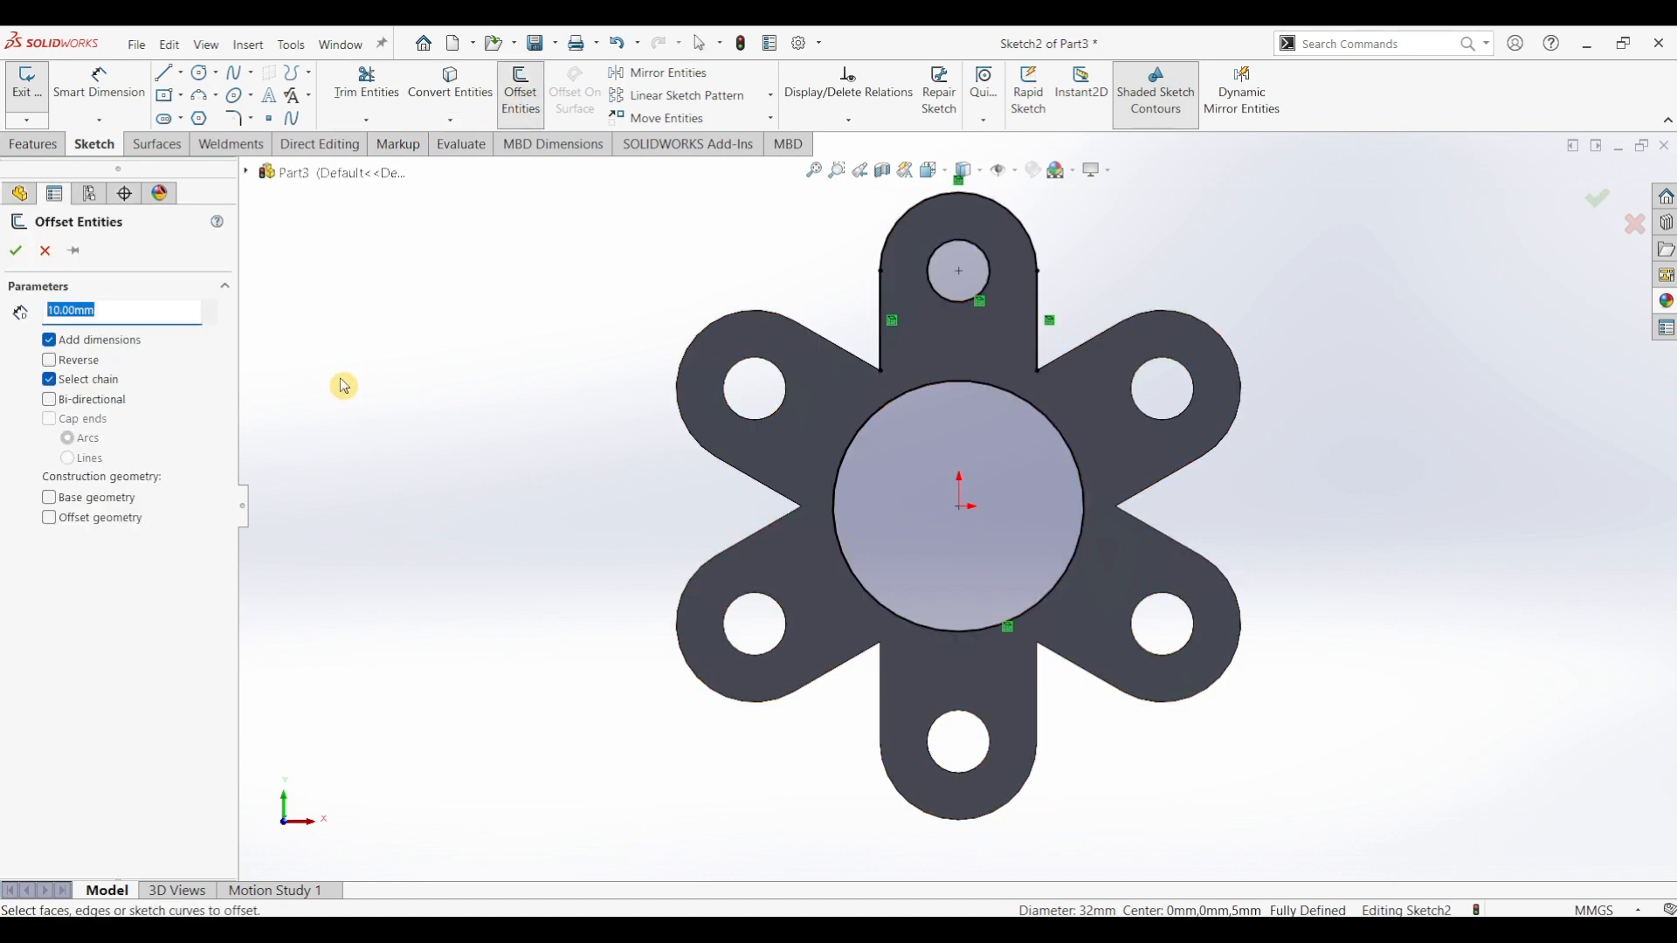
type("4")
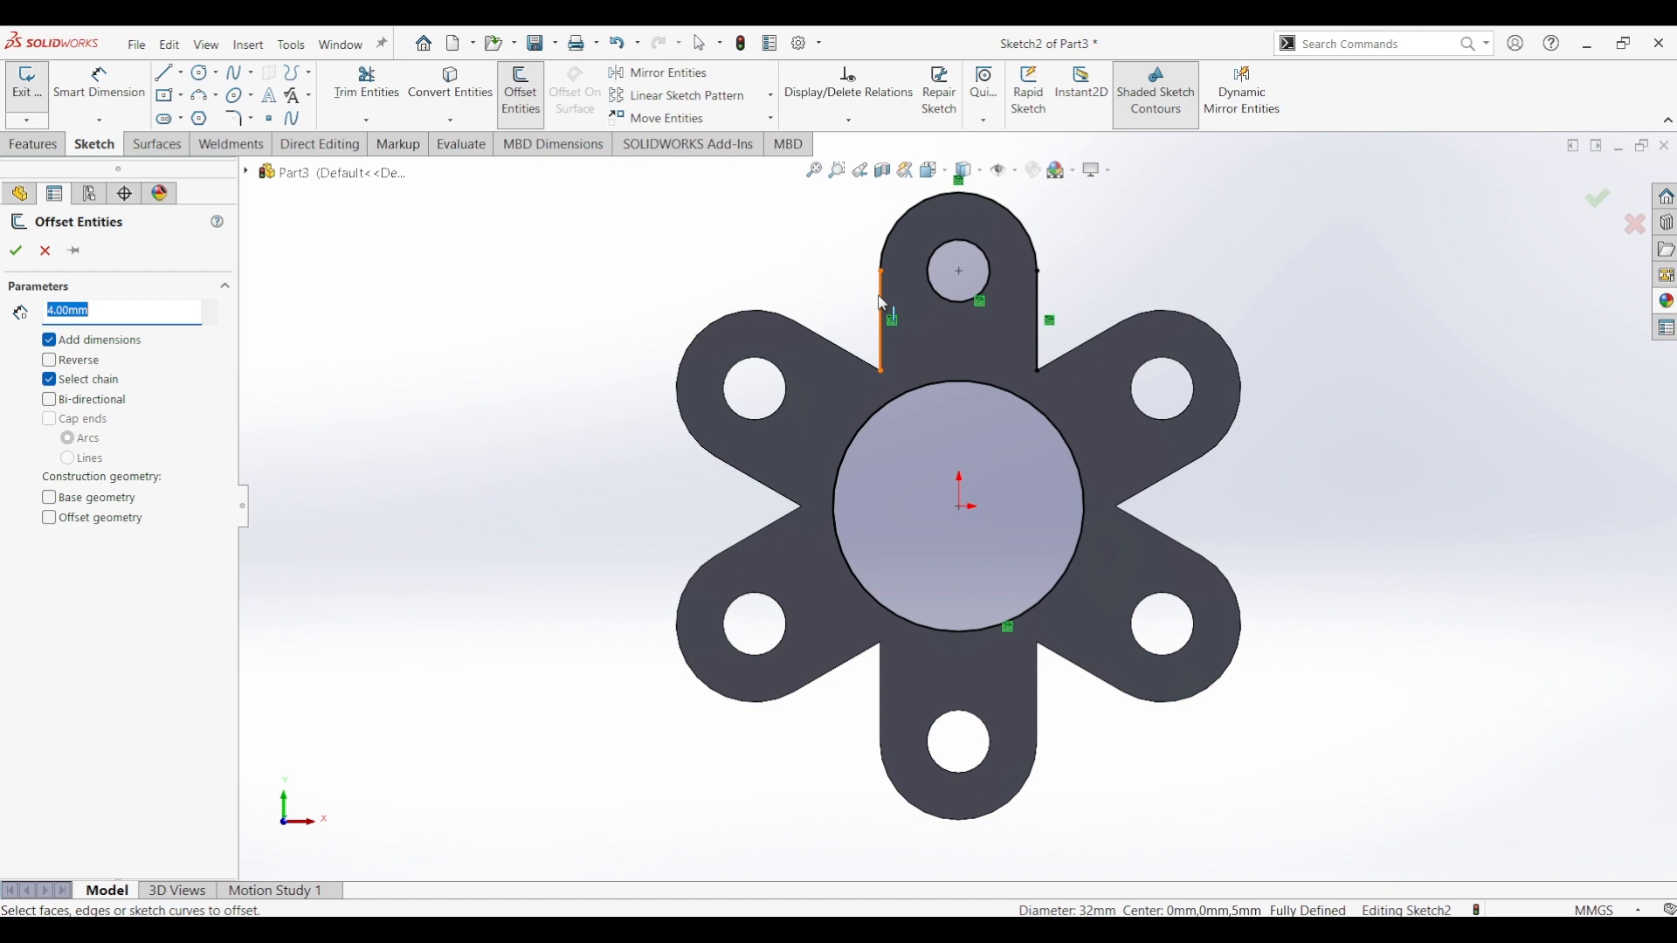
left_click(882, 303)
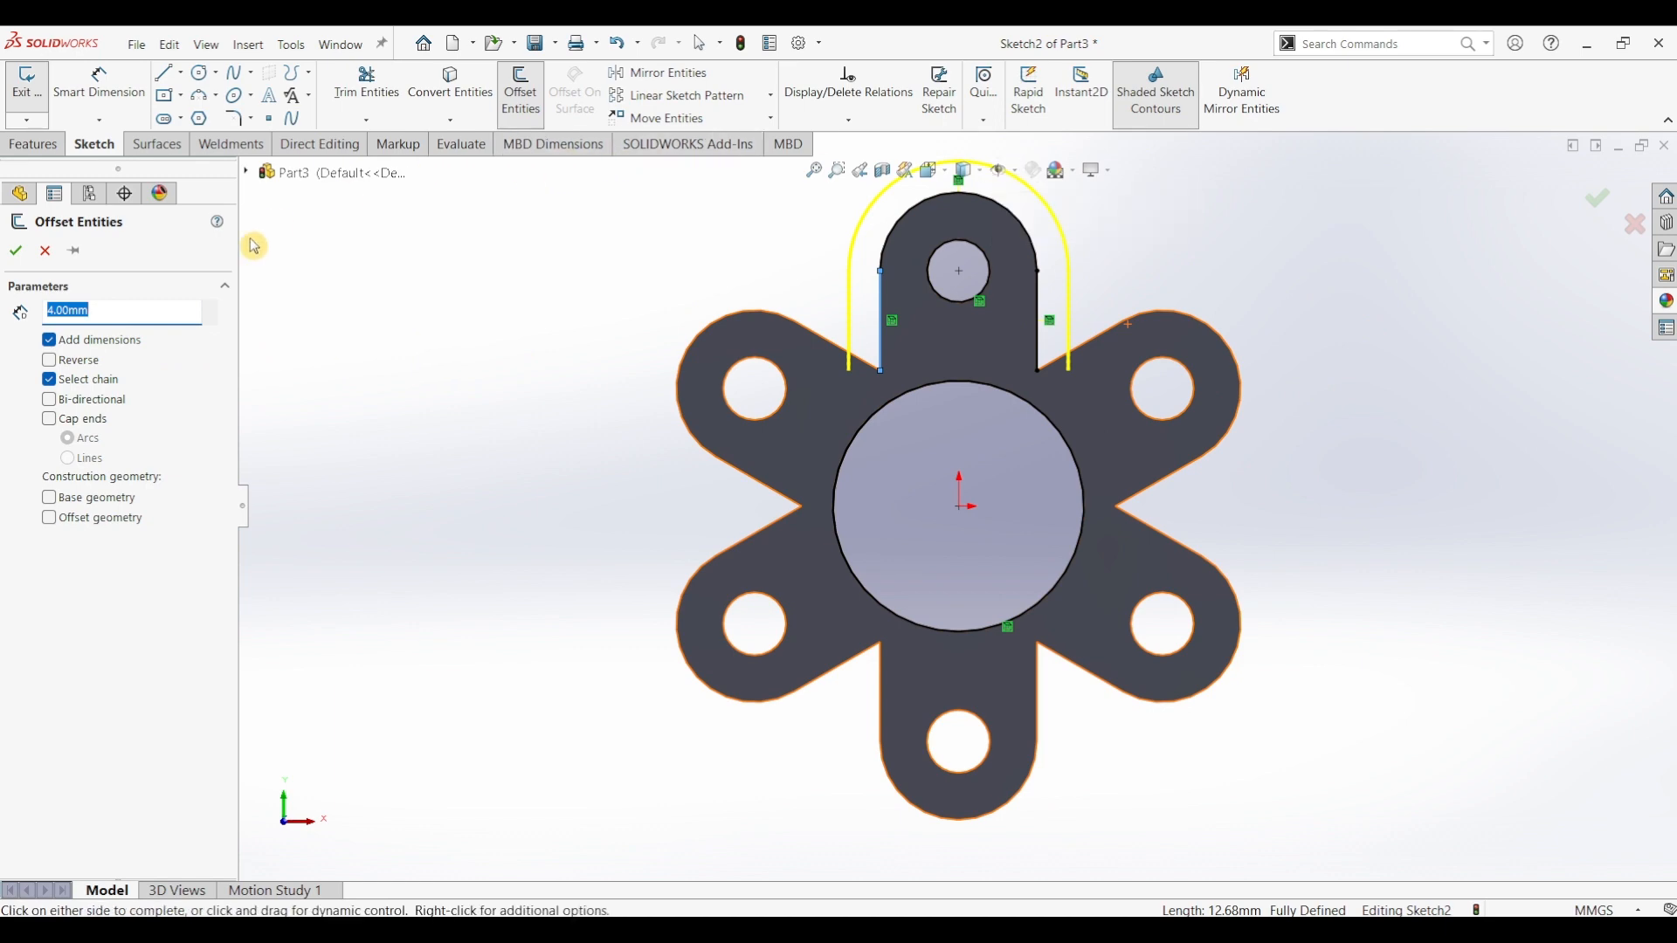
left_click(49, 366)
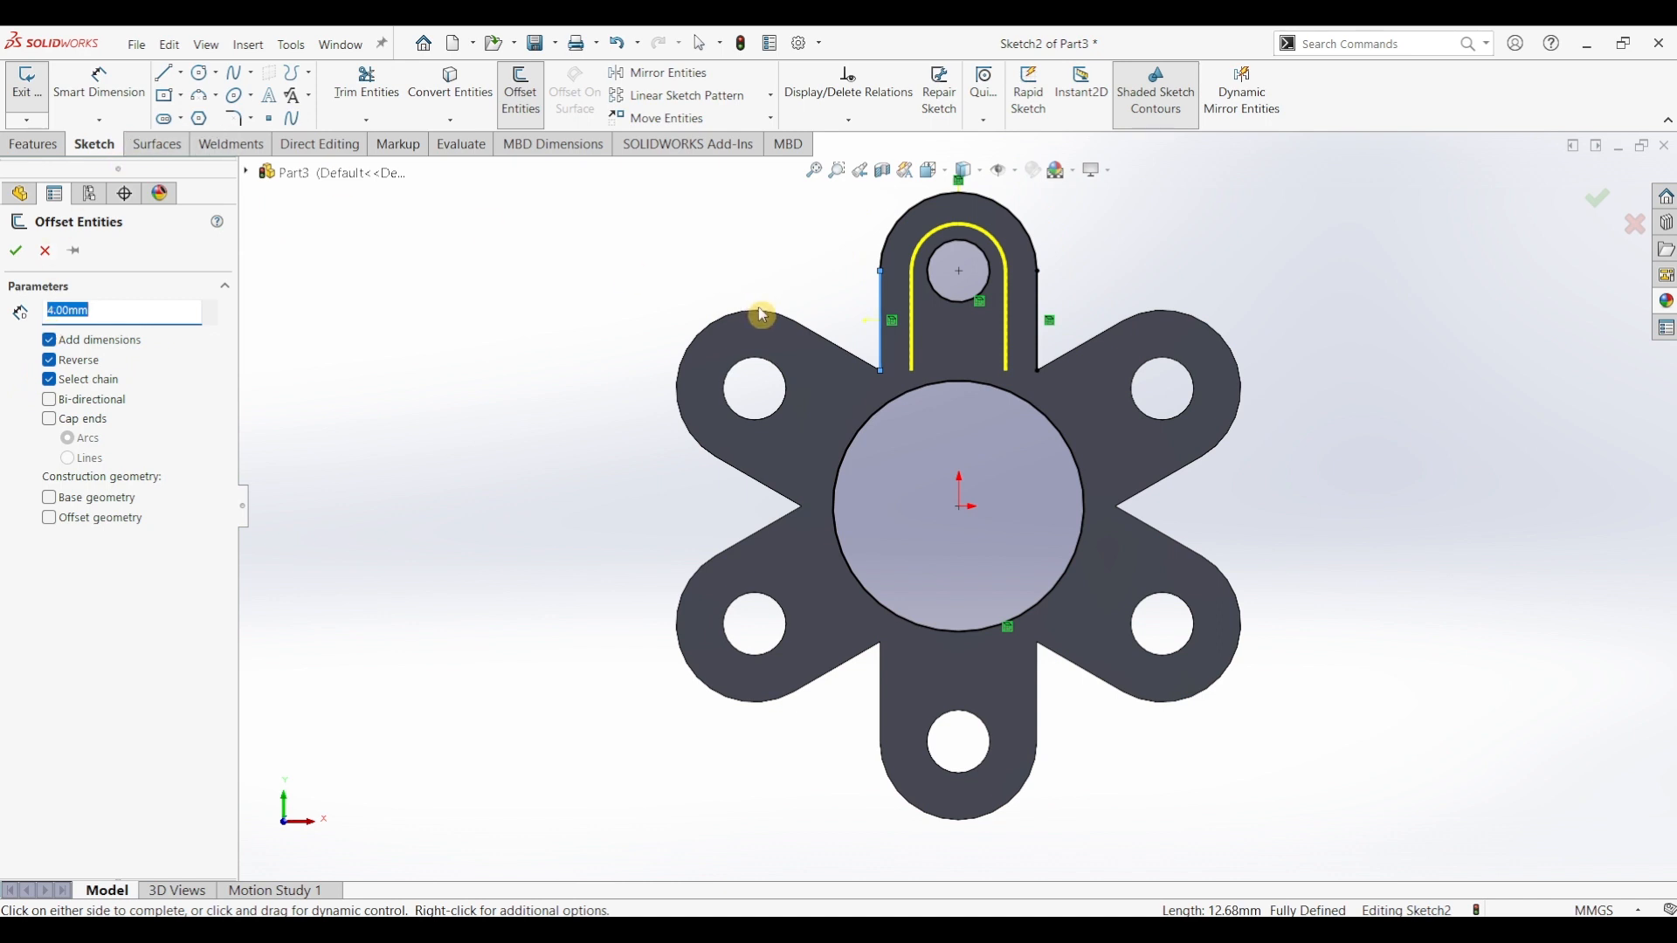
left_click(17, 253)
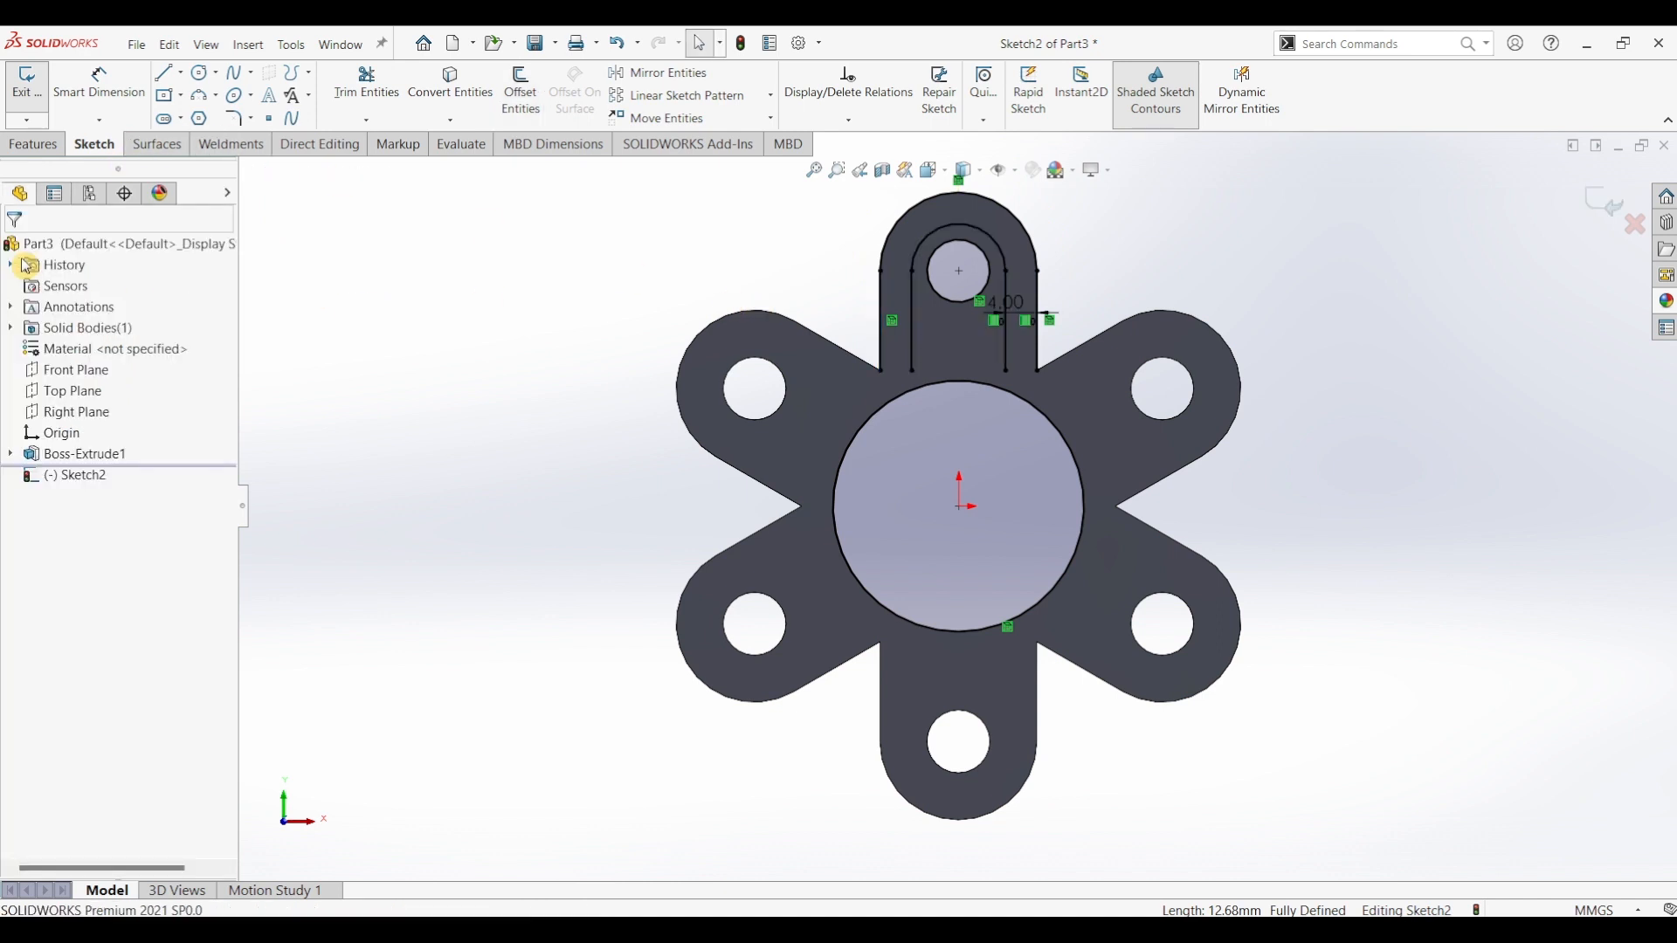
- Sketch a circle centred on the origin around the large central hole and set its diameter to 40 mm
left_click(202, 76)
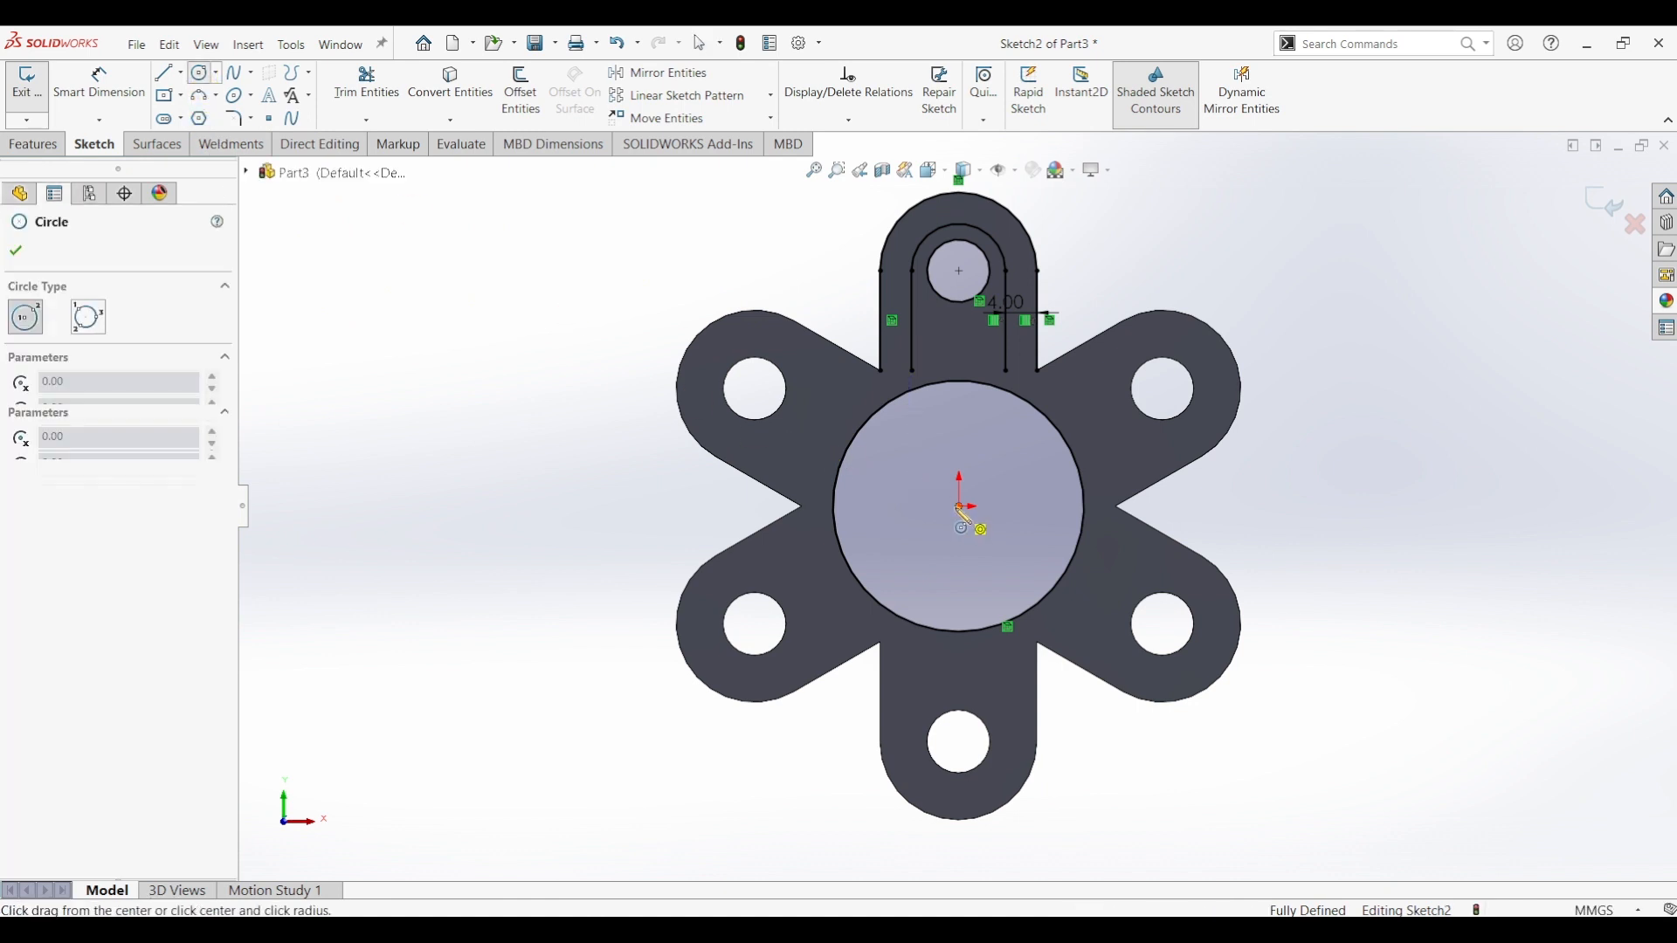
left_click(960, 507)
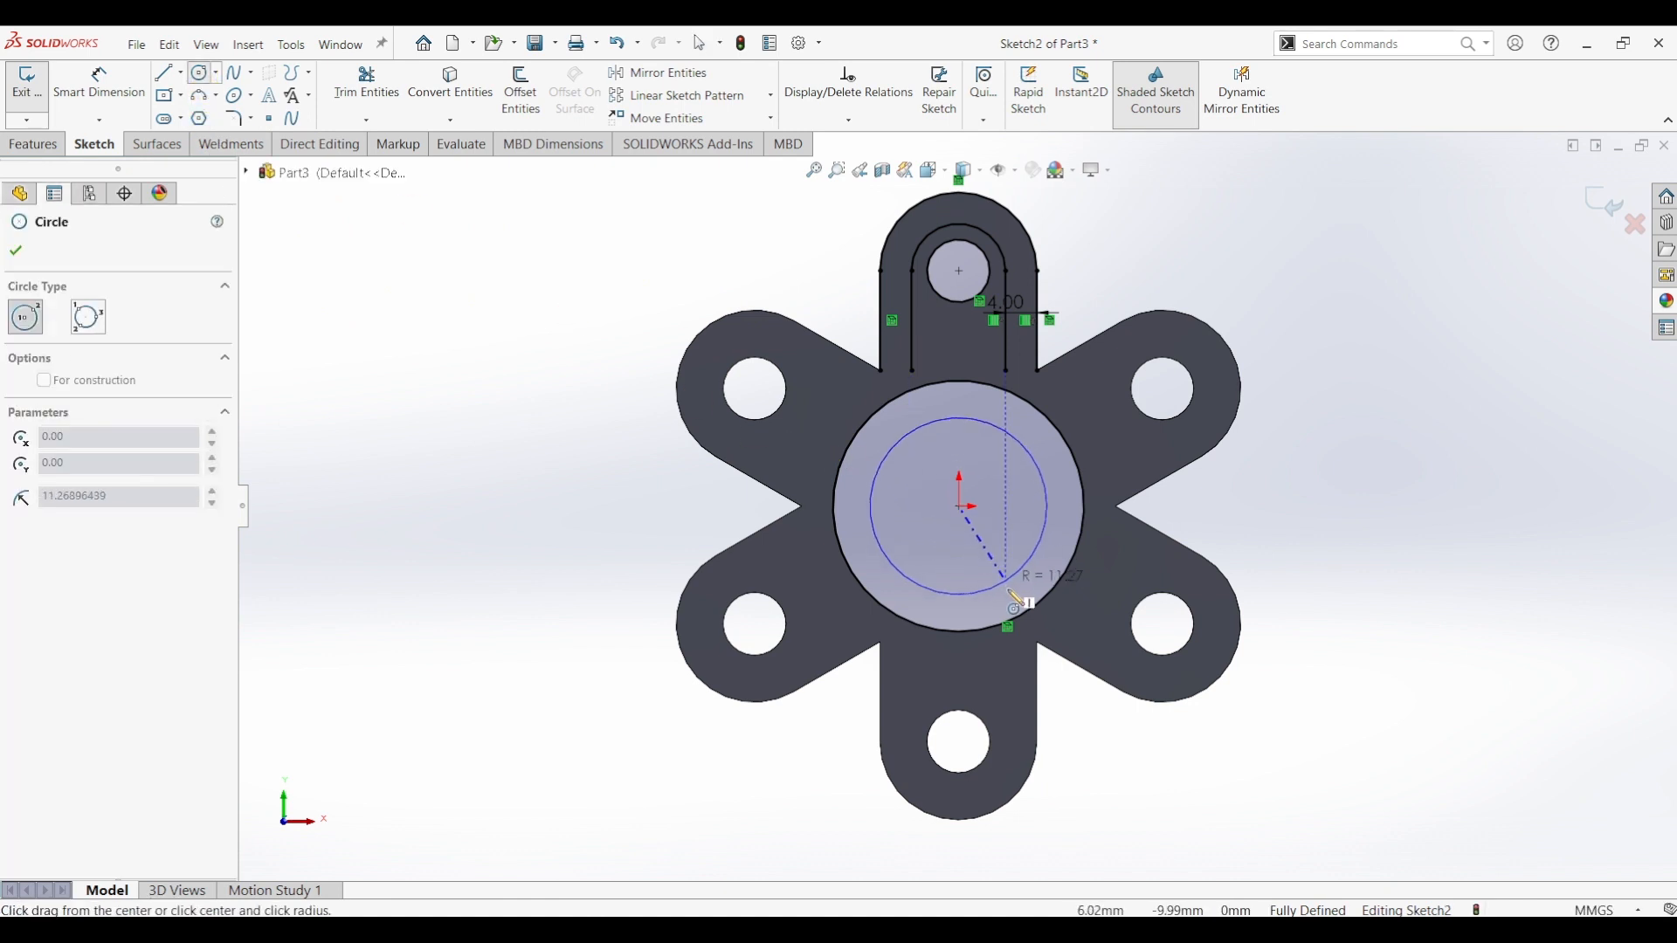
left_click(1045, 631)
left_click(99, 84)
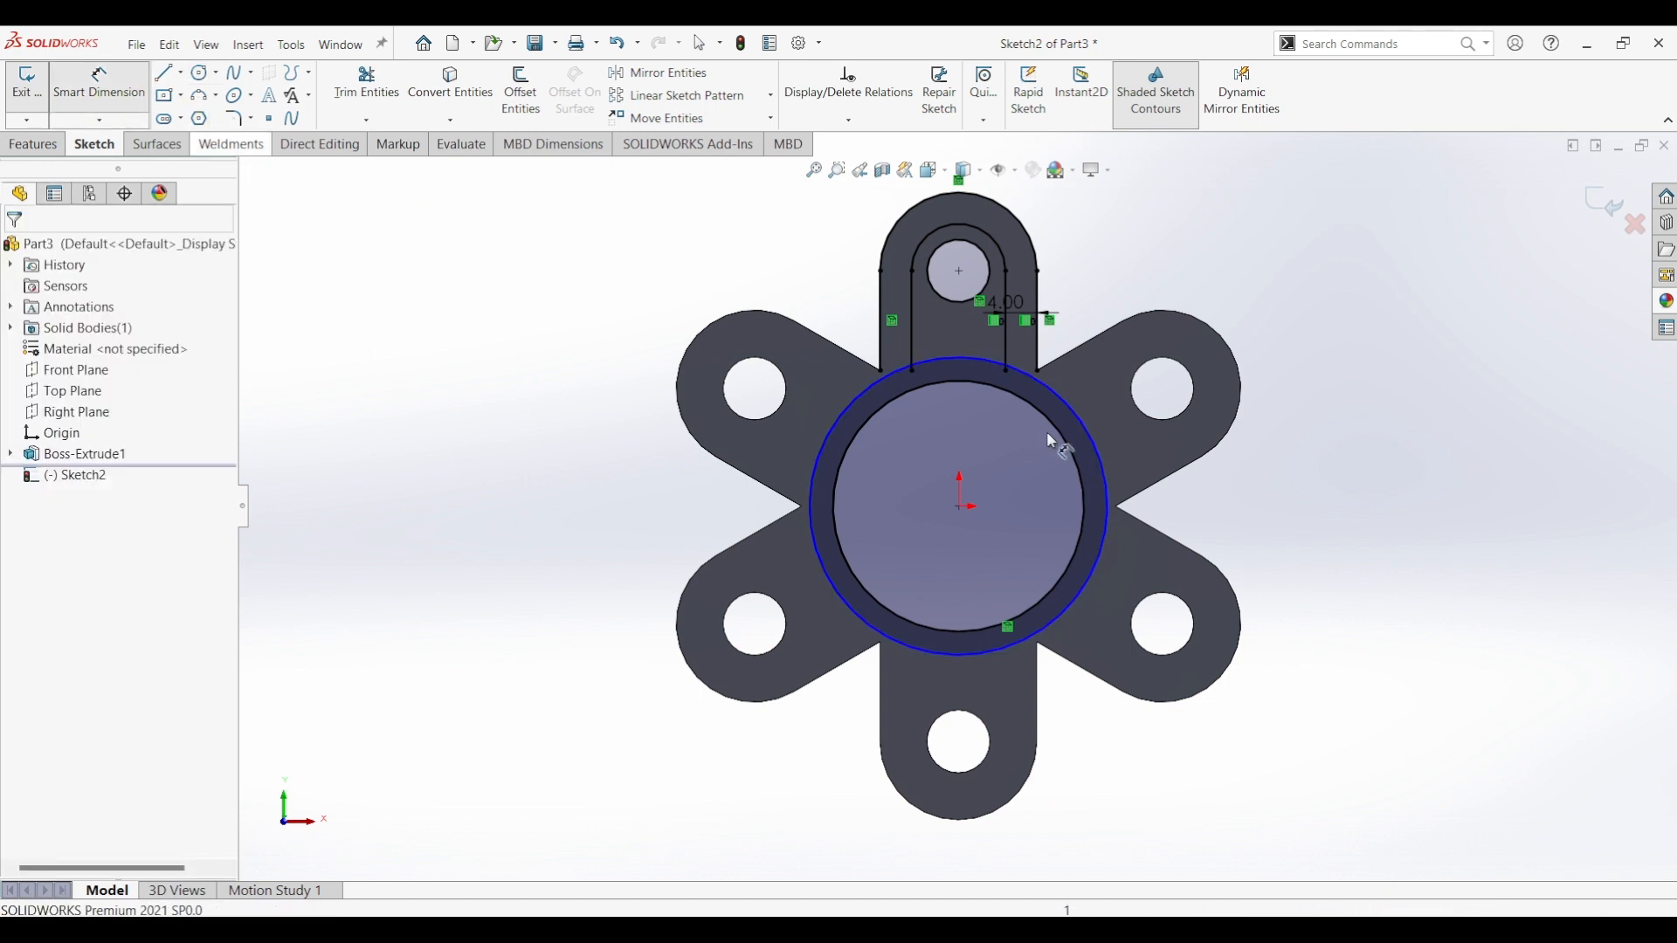
left_click(1108, 477)
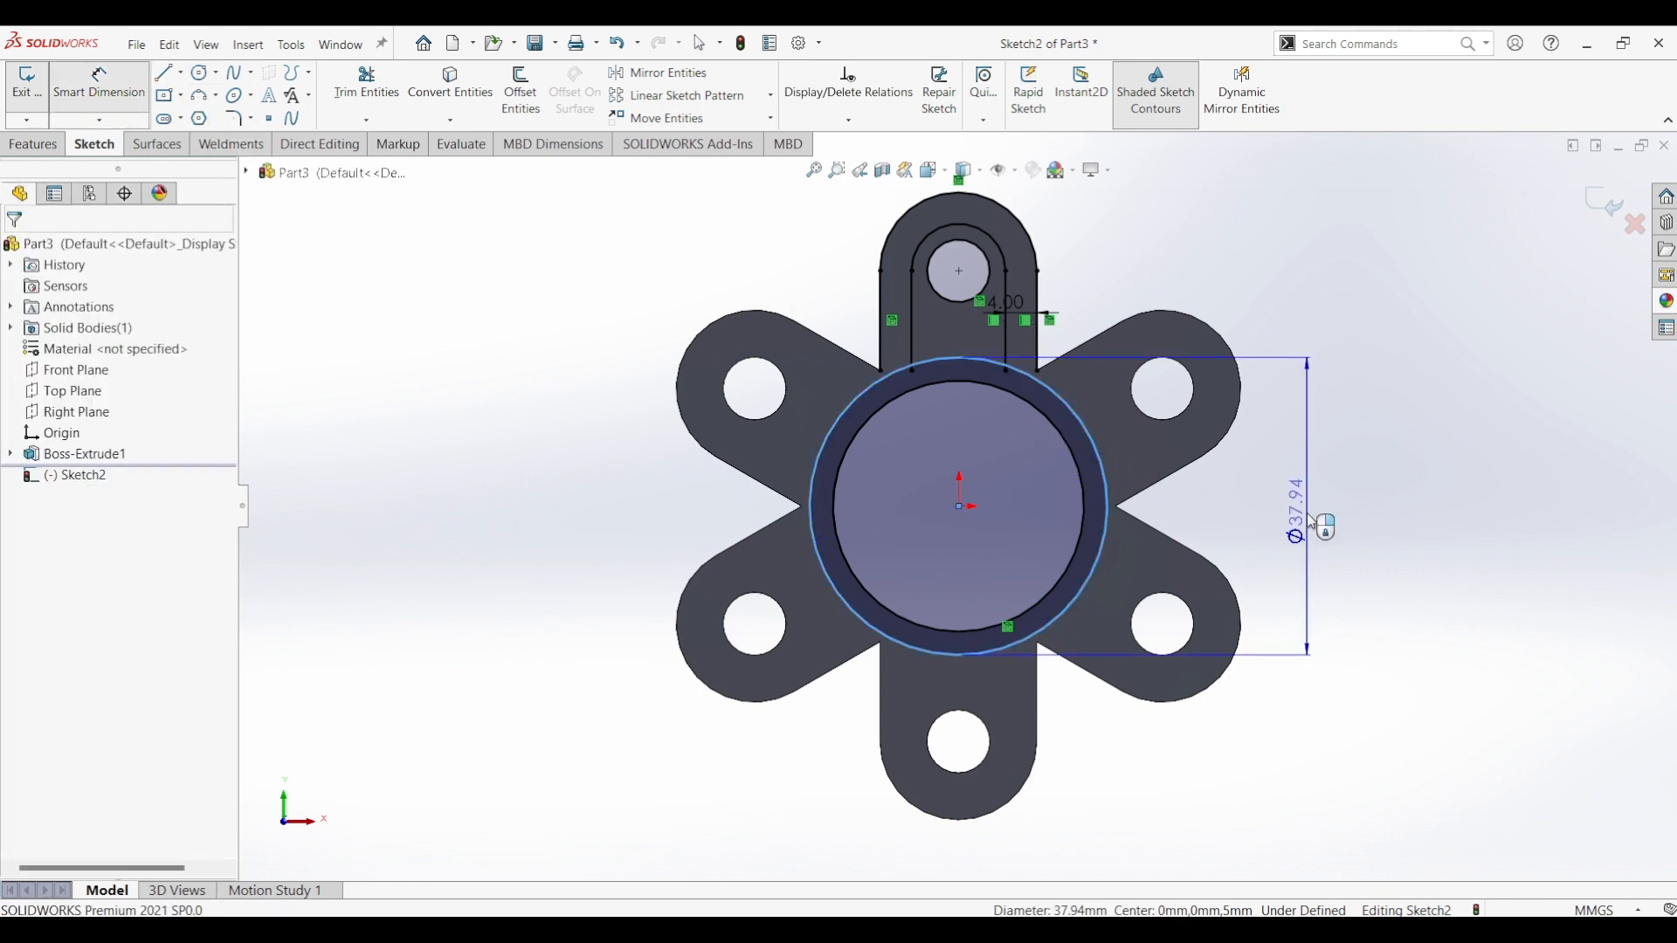
left_click(1313, 523)
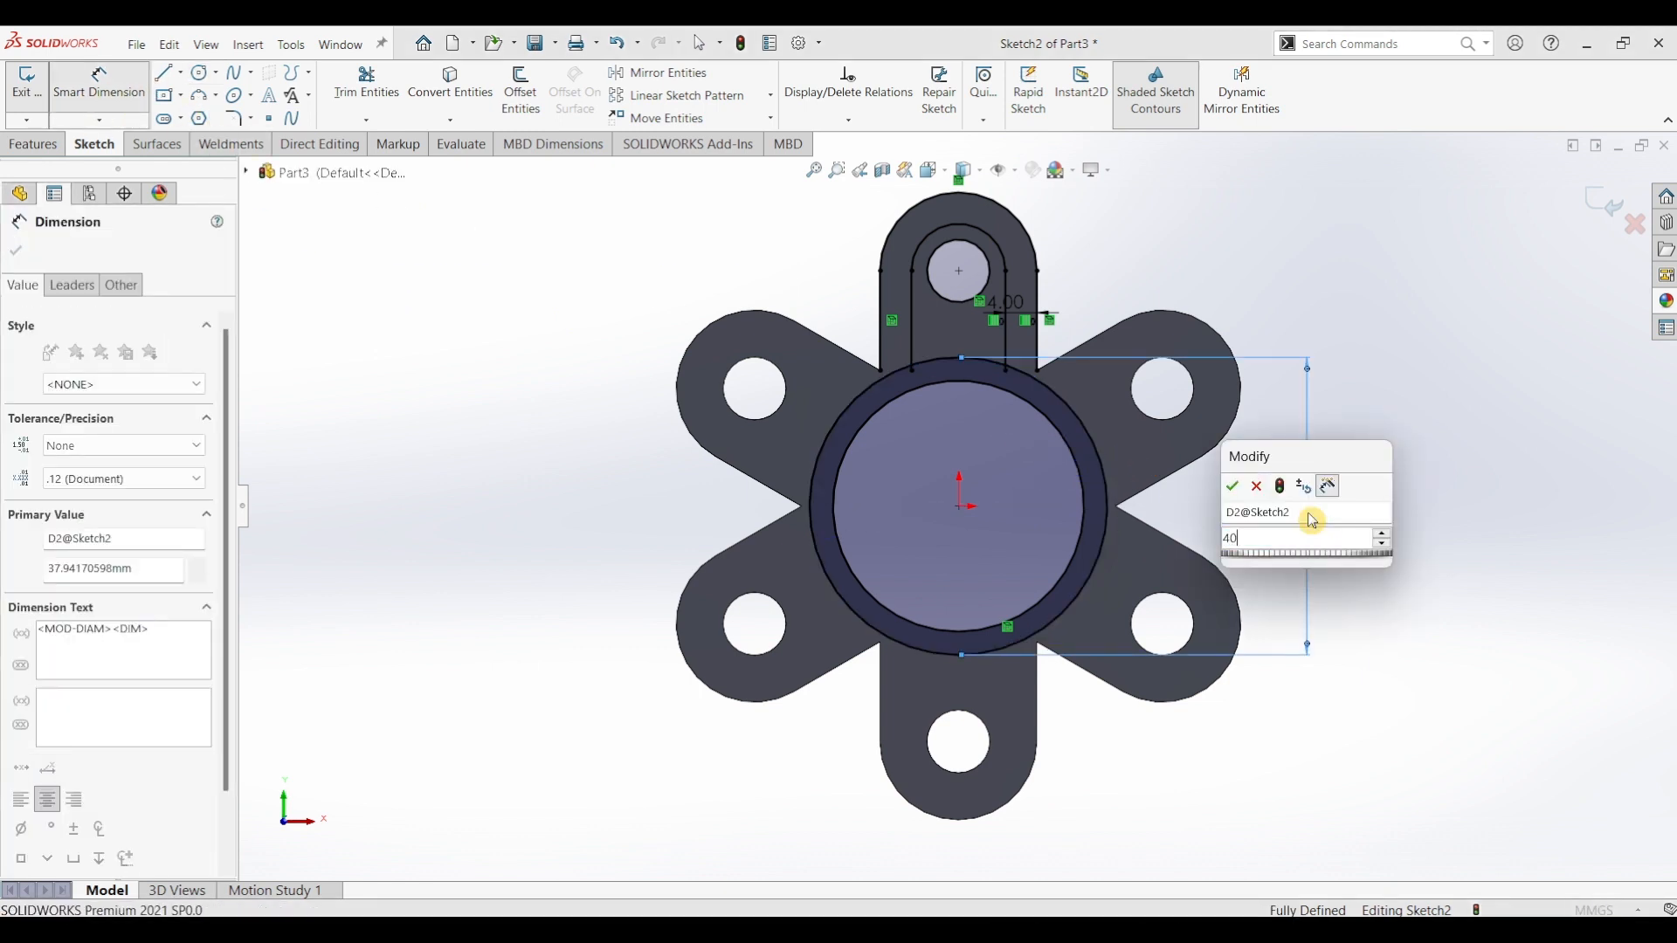
left_click(1314, 521)
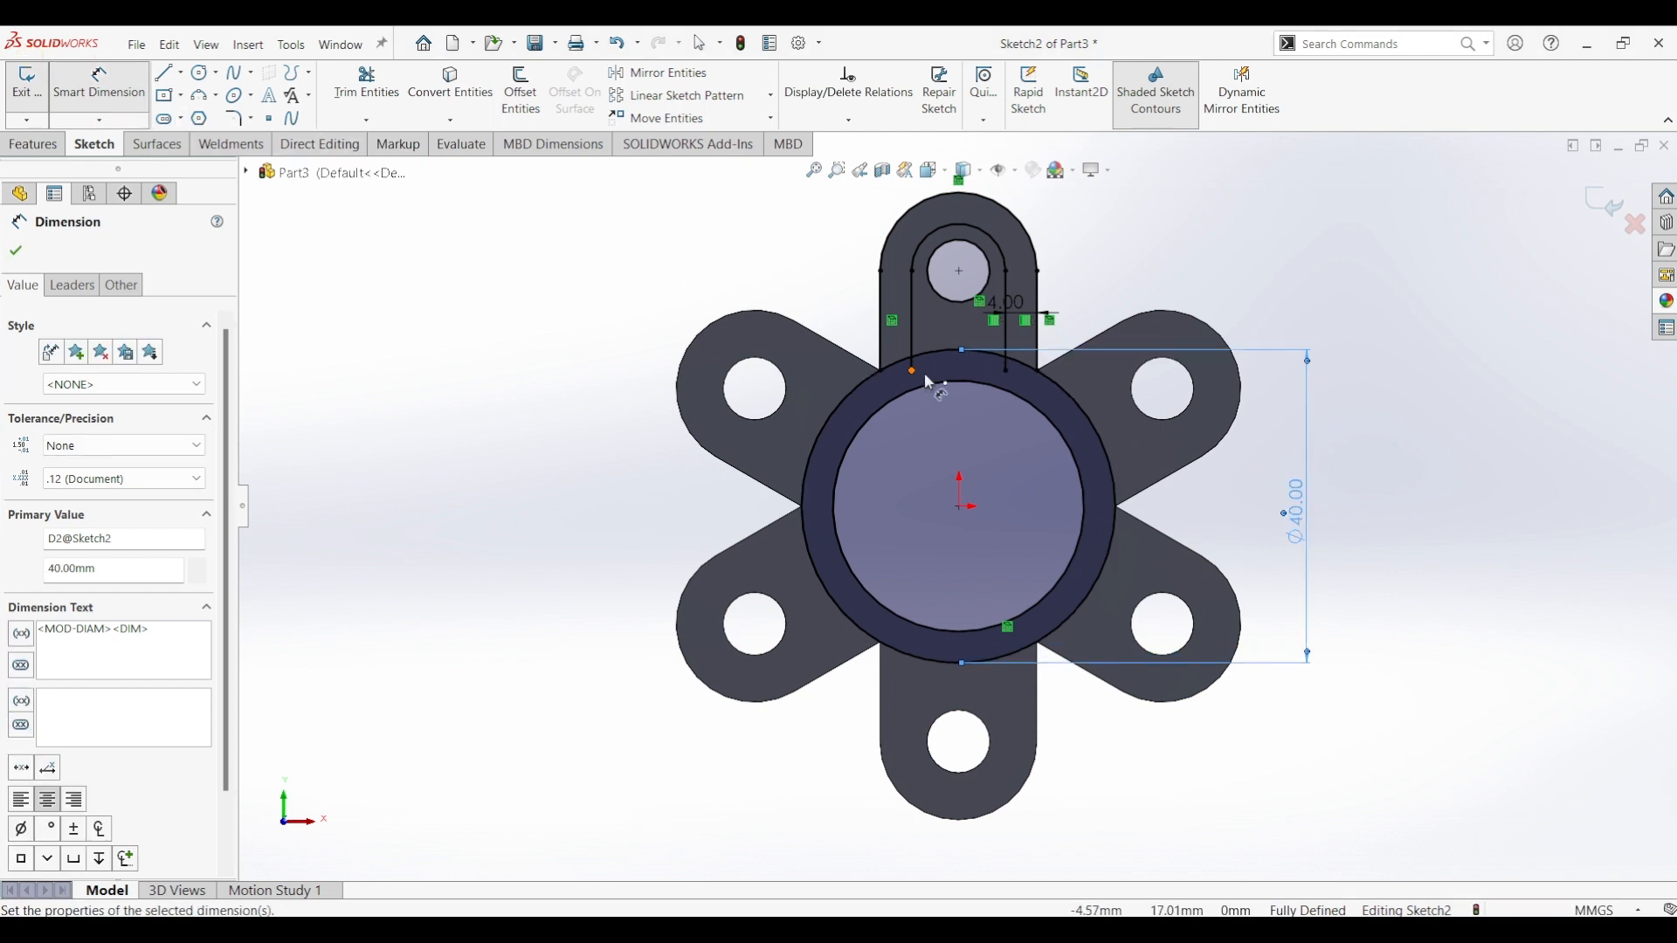
- Power-trim the offset line ends and the circle segment between them where the top arm meets the 40 mm circle
left_click(392, 81)
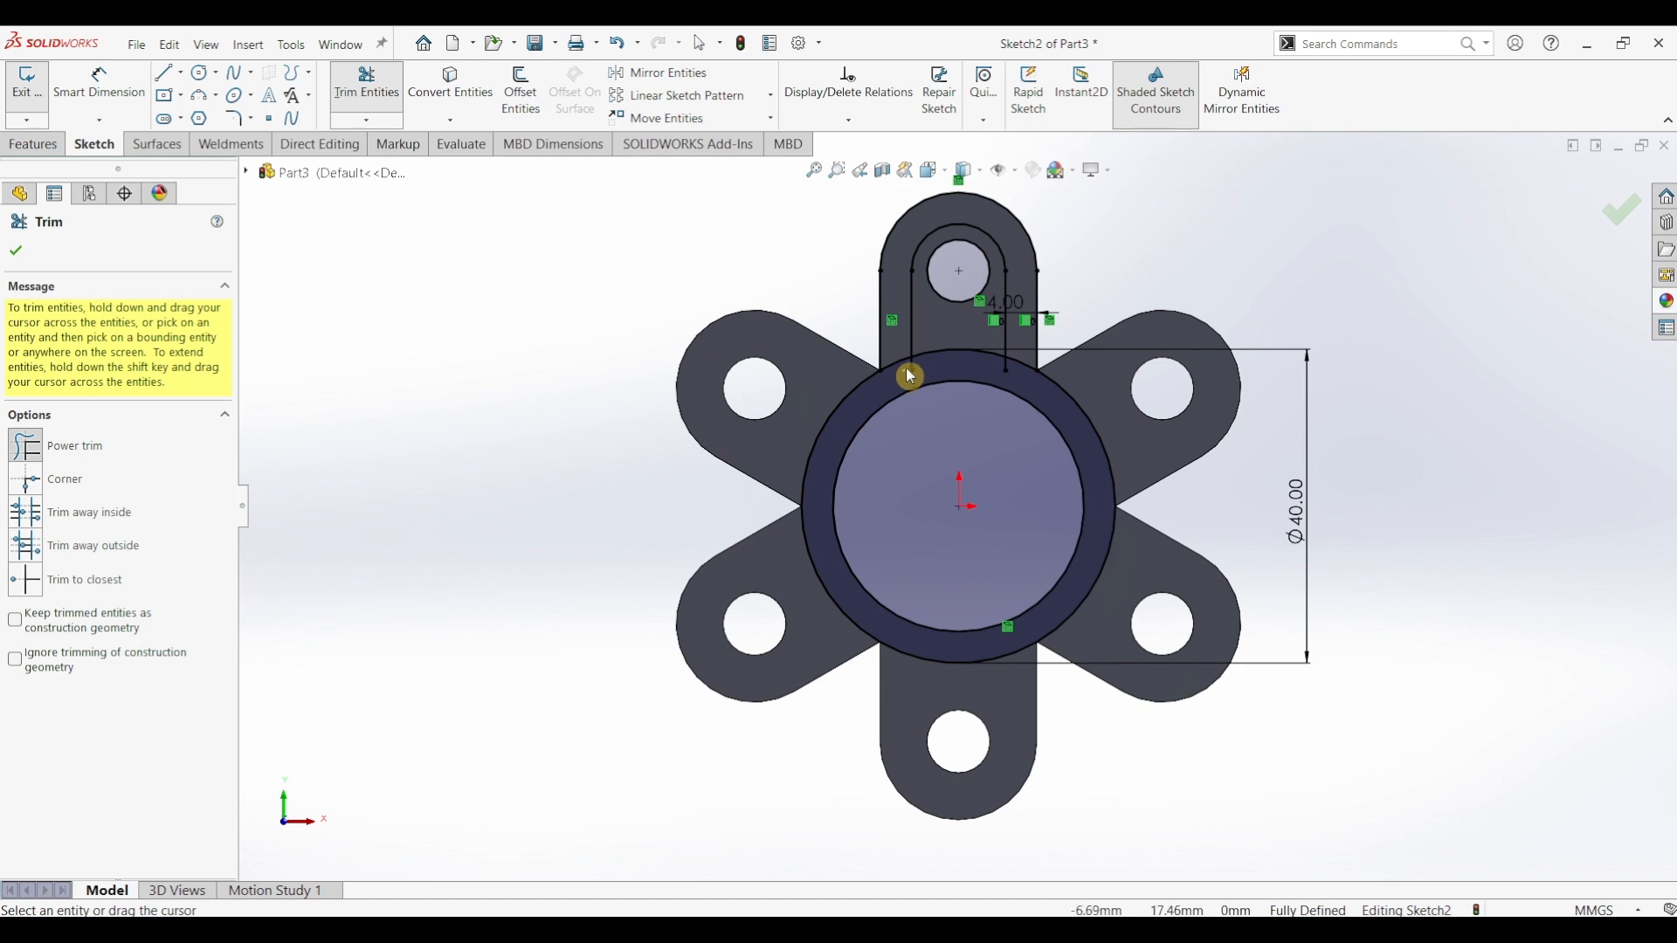
mouse_move(911, 375)
left_mouse_down()
mouse_move(998, 373)
mouse_move(964, 377)
mouse_move(955, 344)
left_mouse_up()
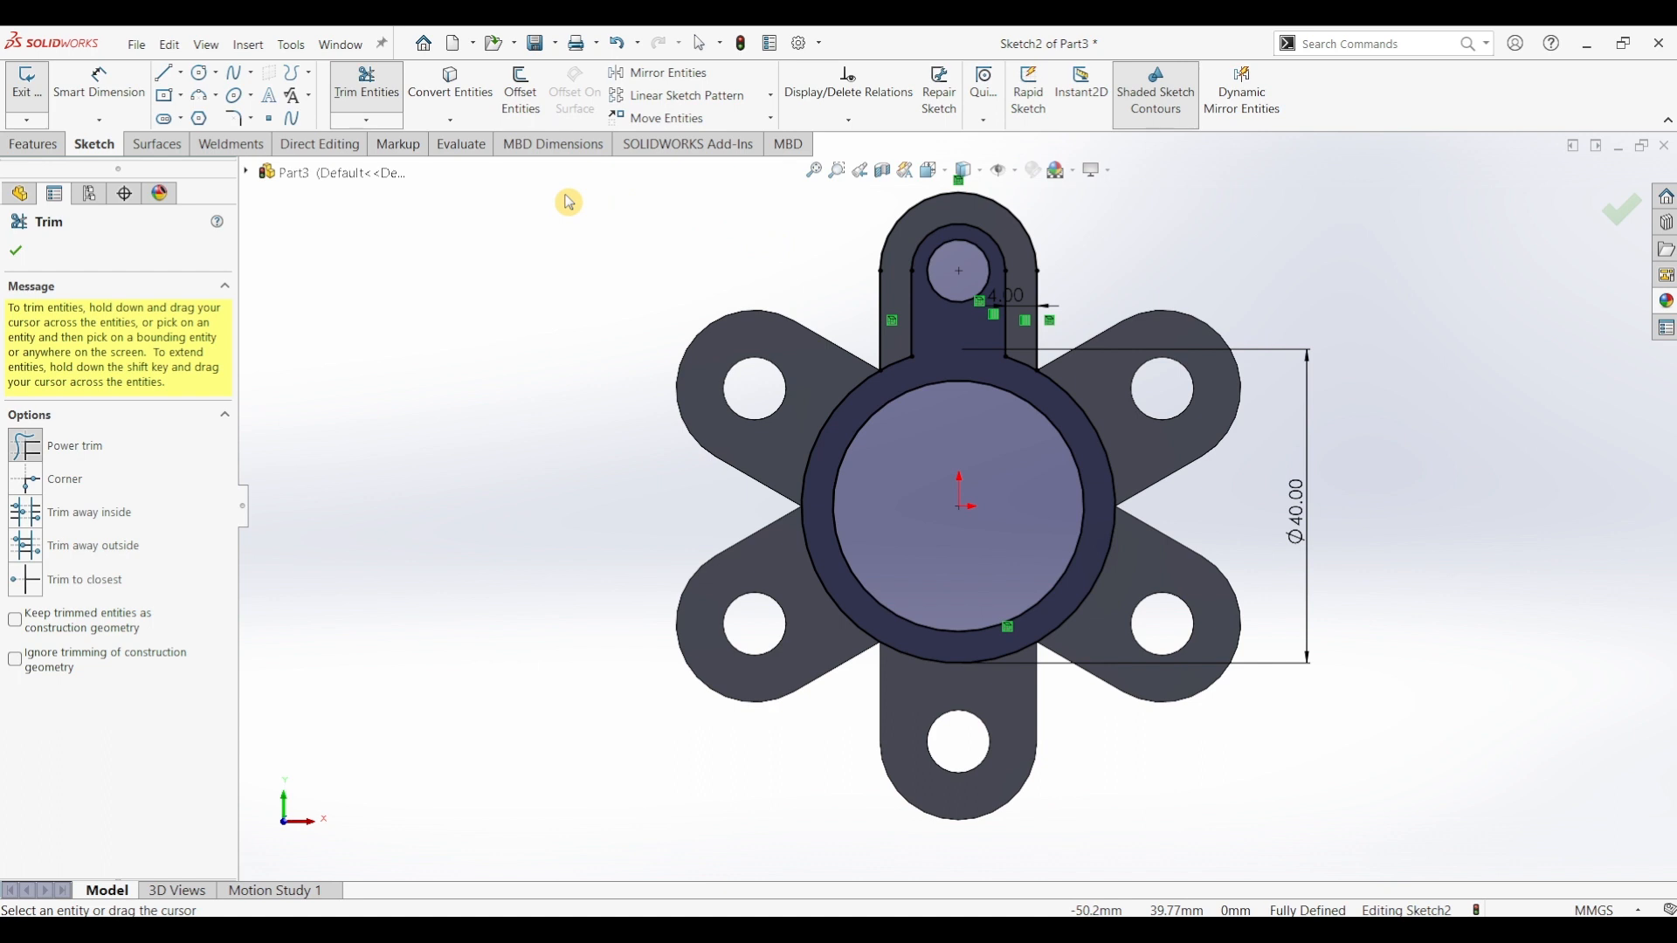
left_click(17, 252)
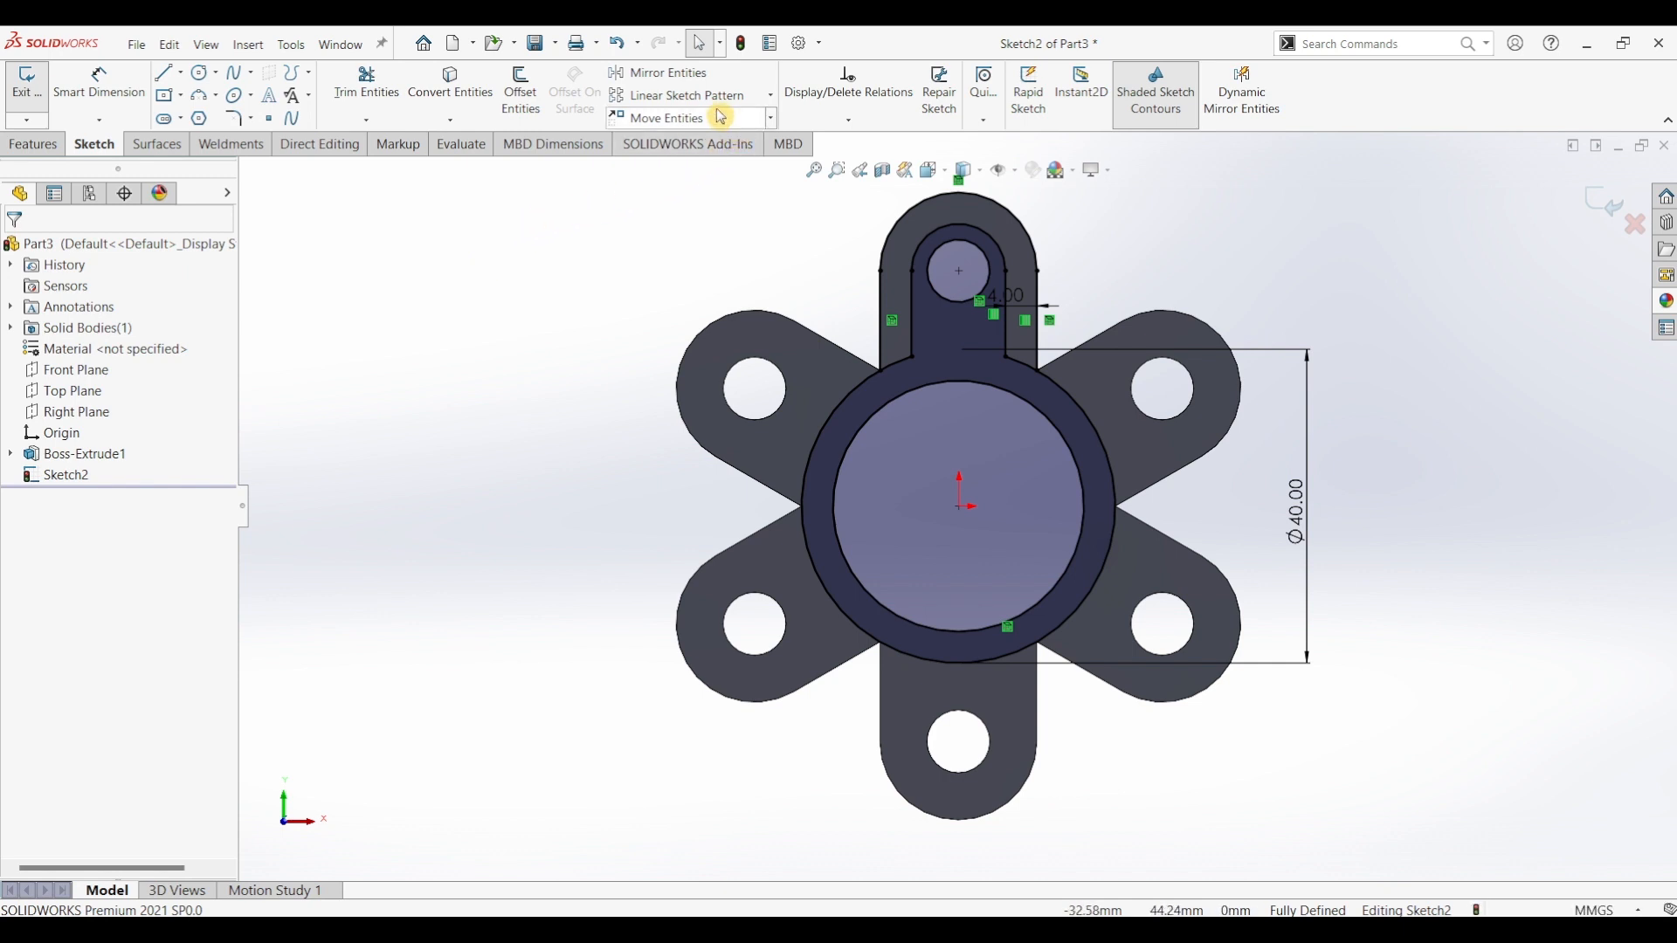
- Circular-pattern the top arm's offset lines, offset arc and hole circle about the origin, with 6 equally spaced instances over 360 degrees
left_click(772, 105)
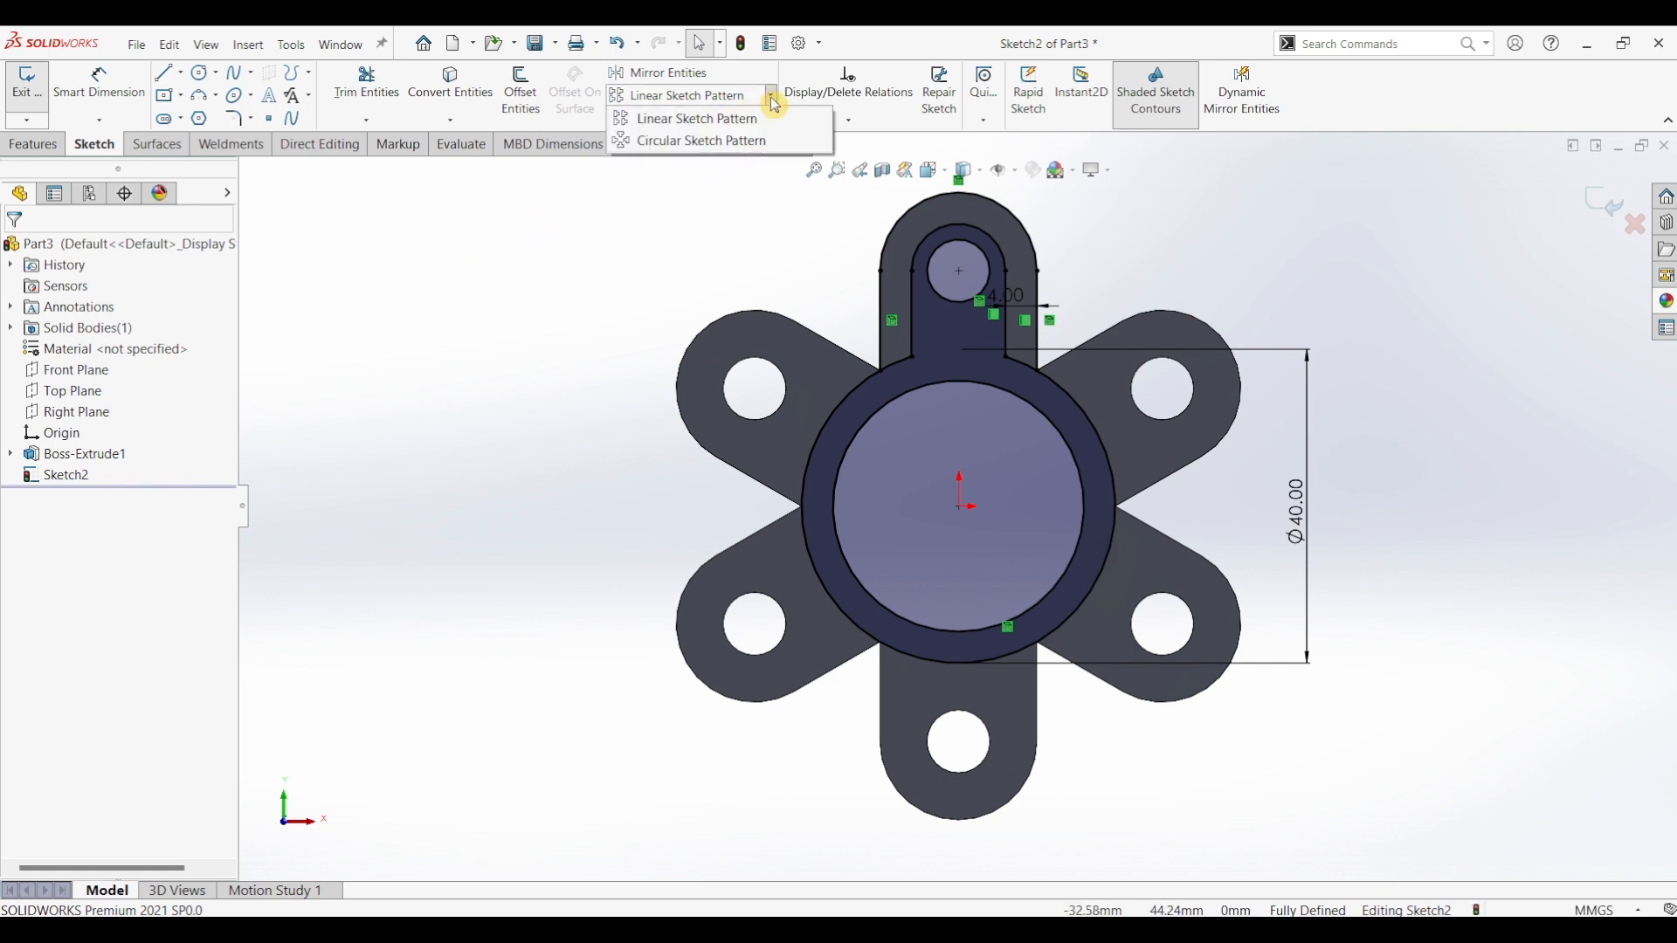
left_click(694, 139)
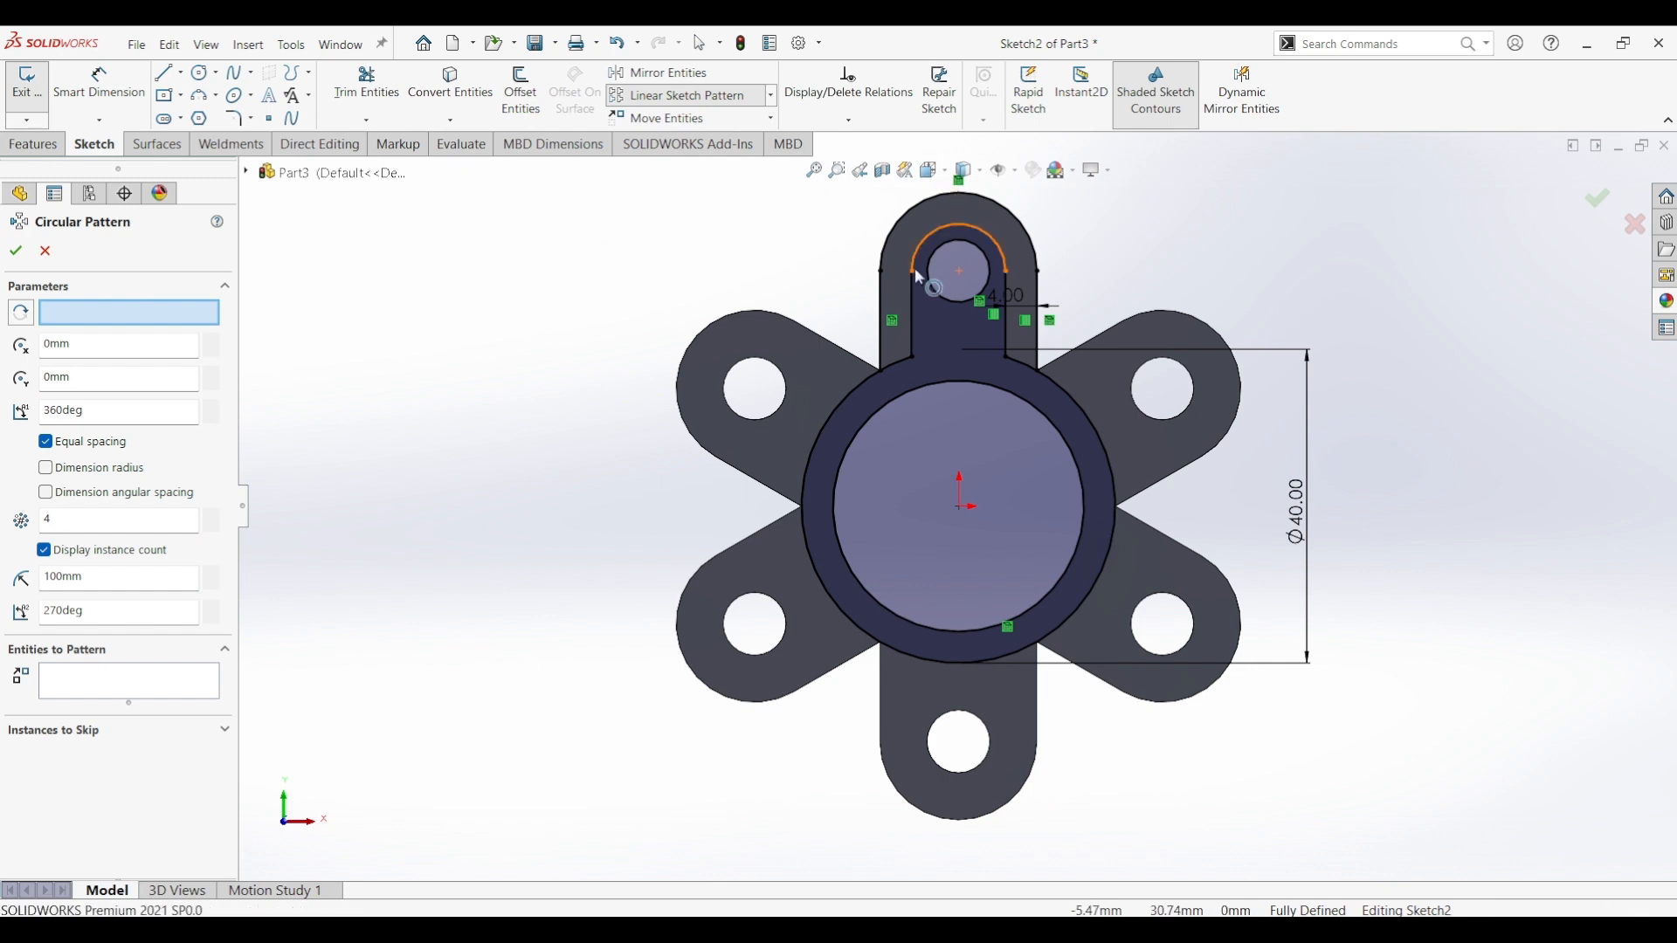
left_click(912, 328)
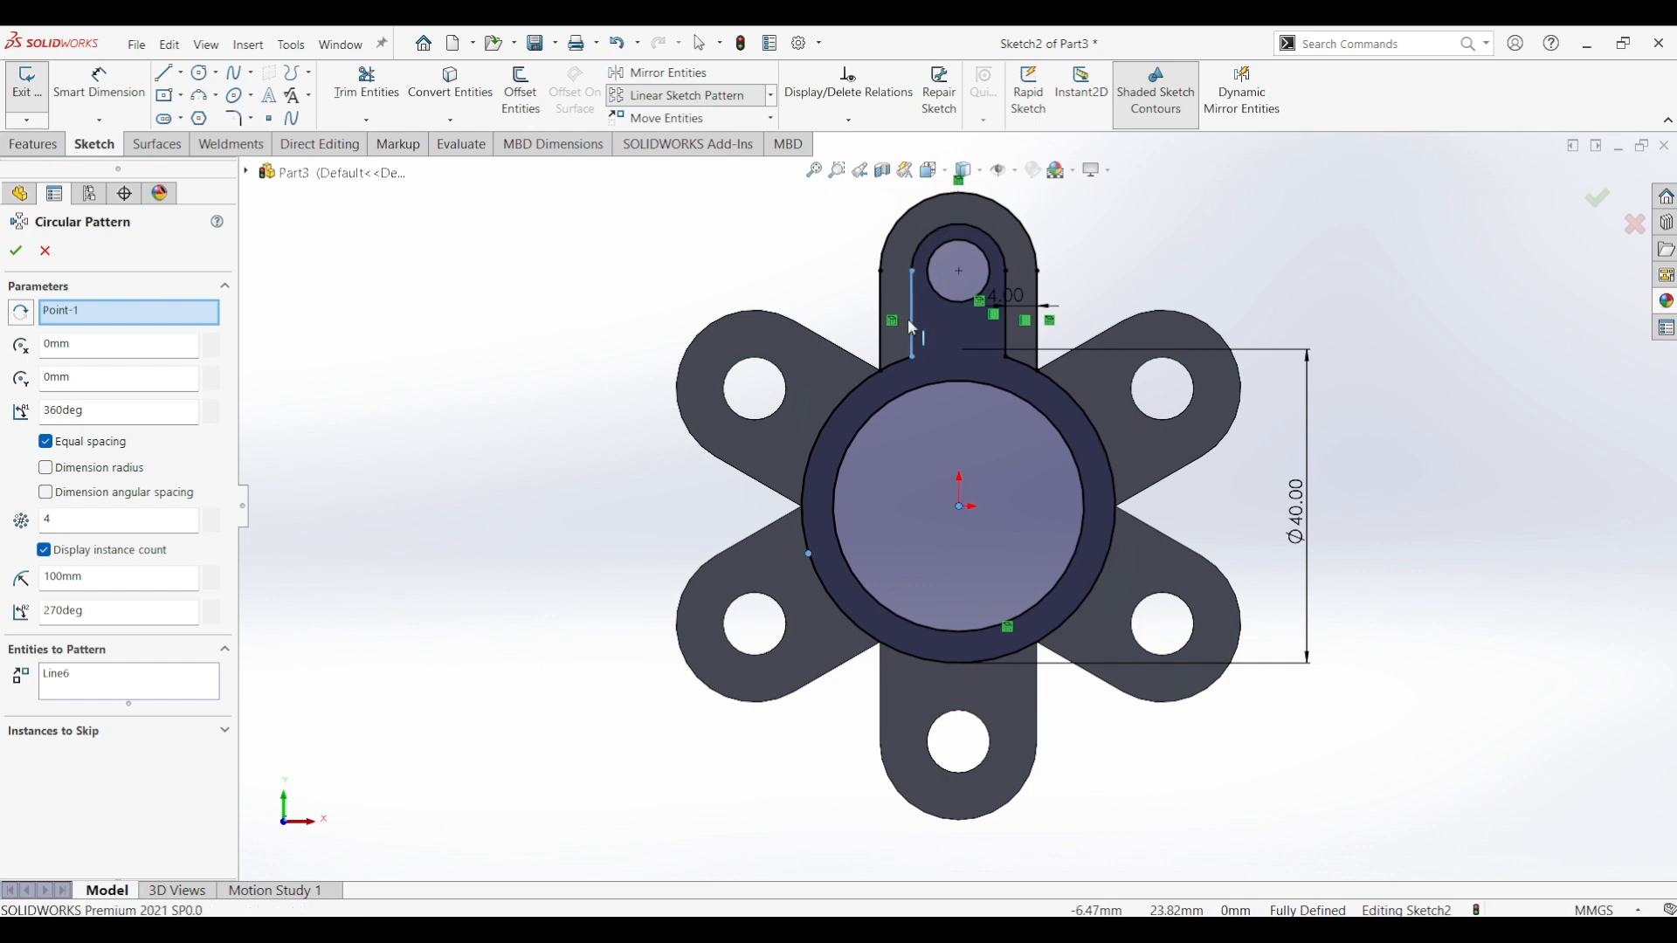
left_click(921, 240)
left_click(1006, 327)
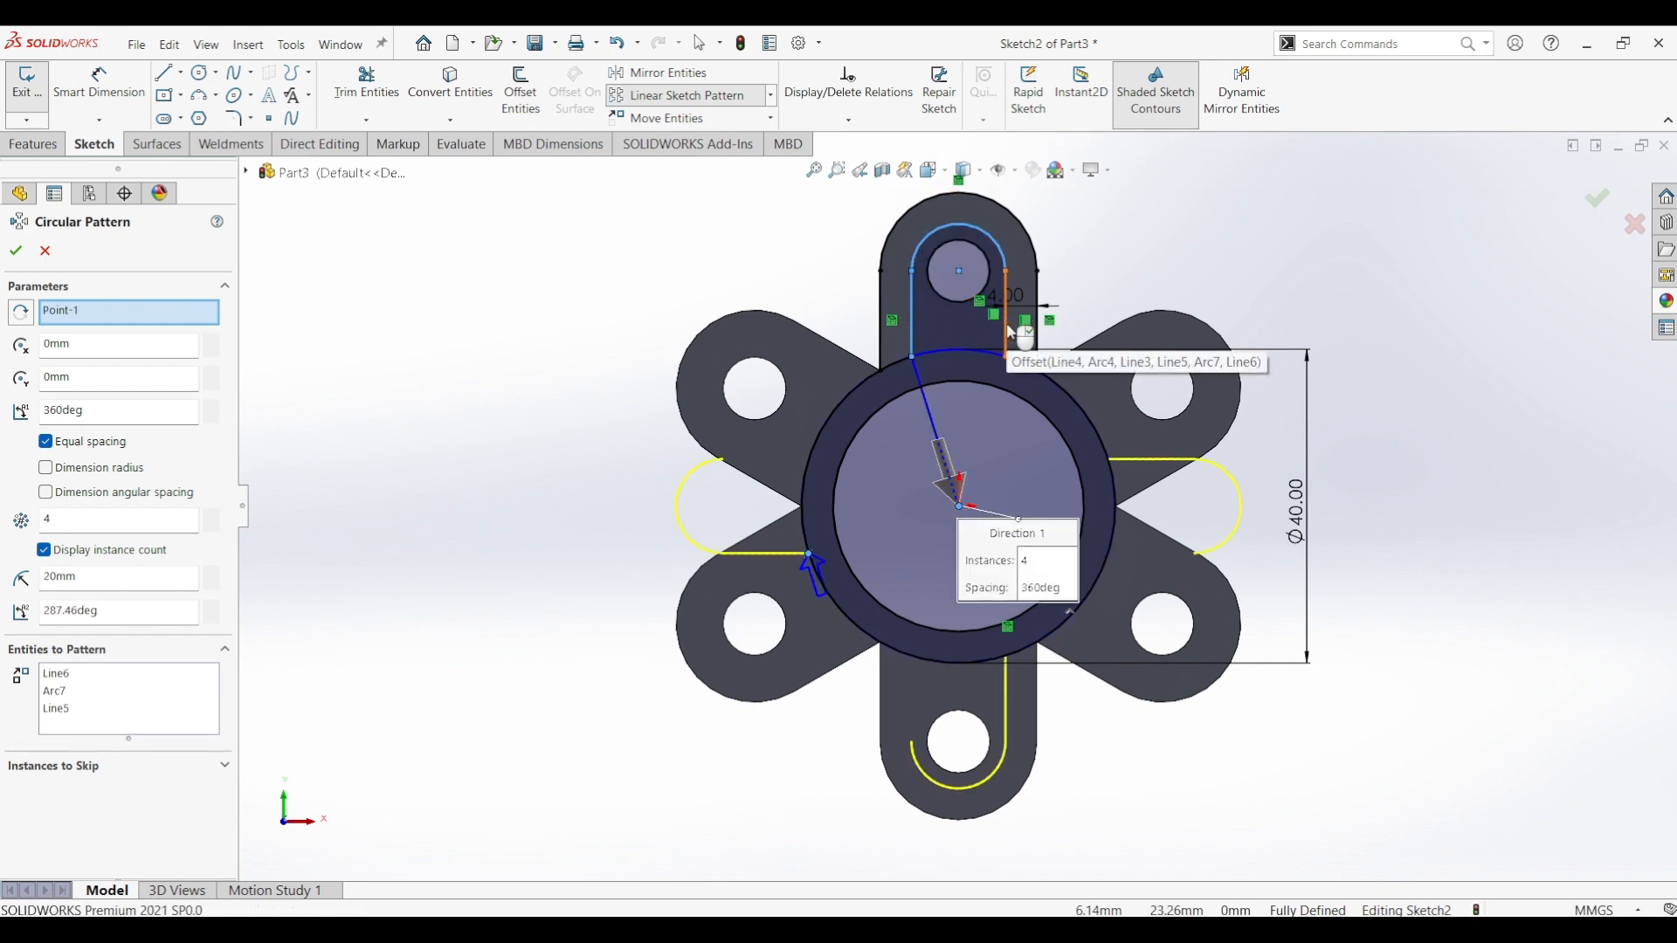
left_click(985, 291)
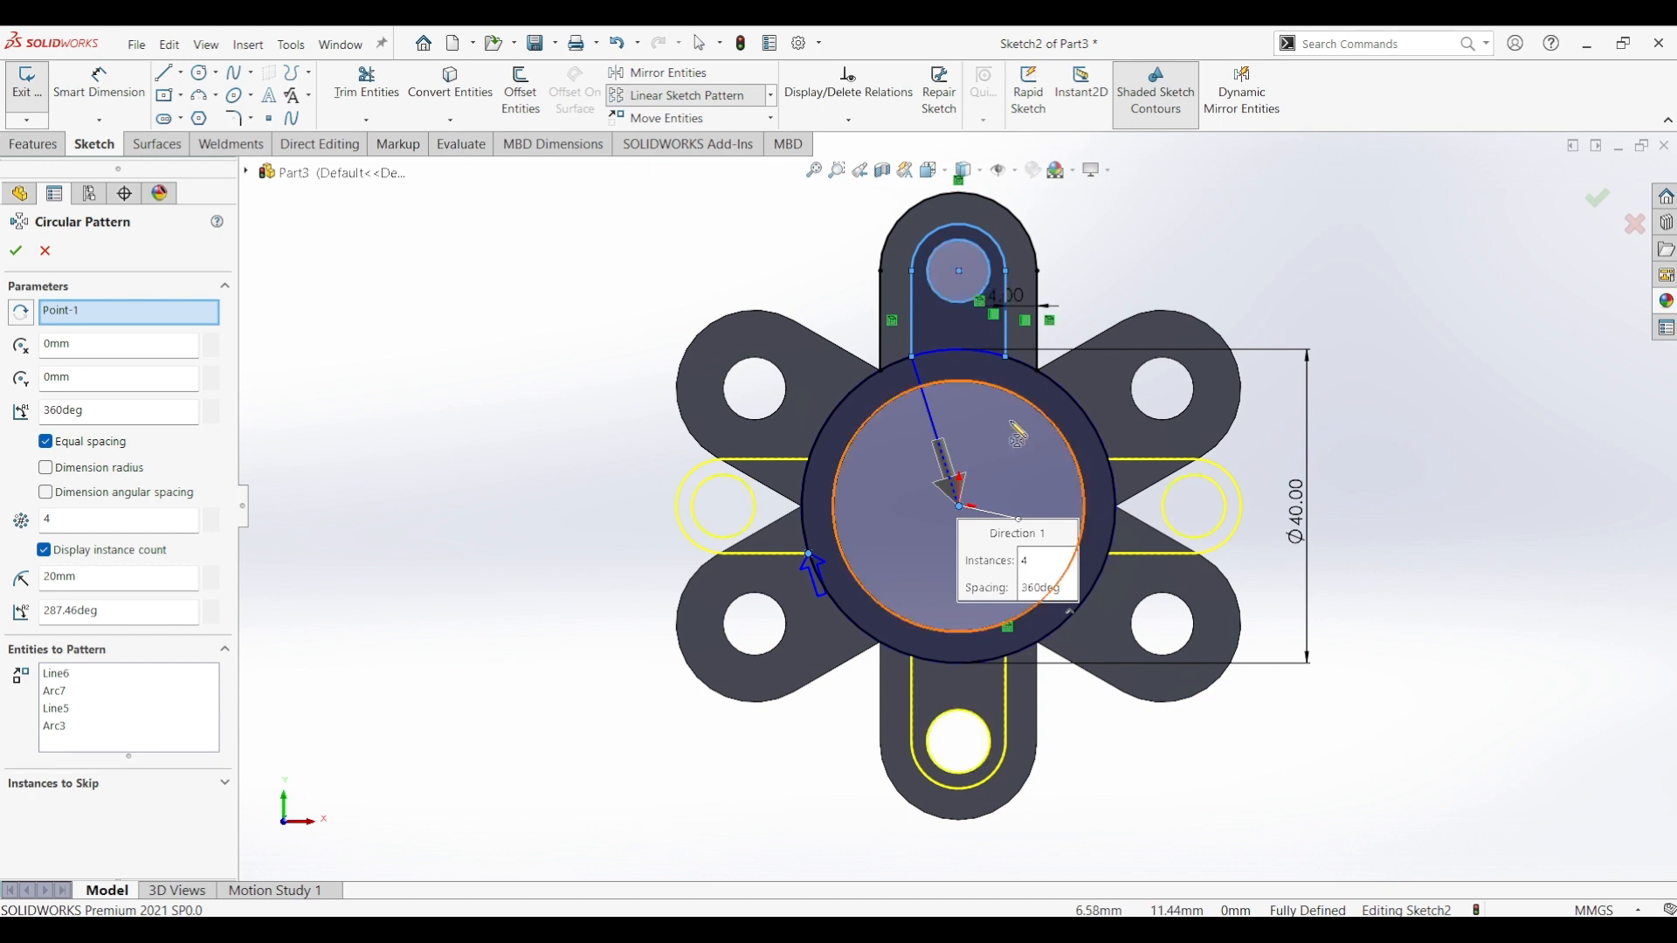
left_click_drag(1041, 569, 1026, 569)
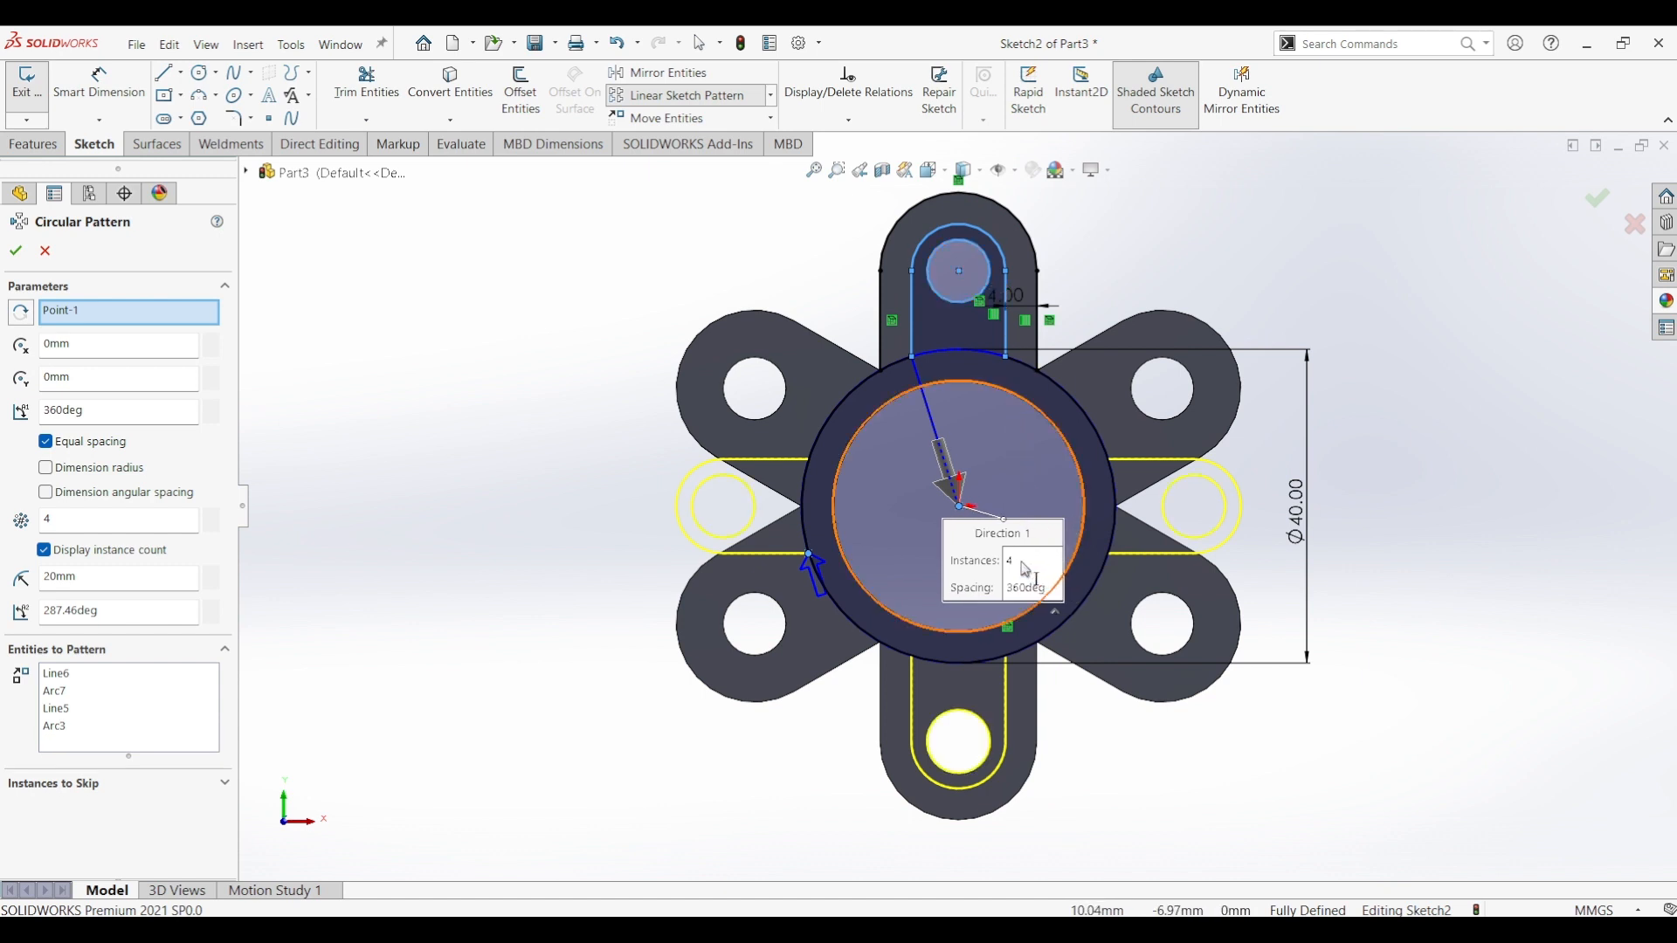
left_click(1022, 563)
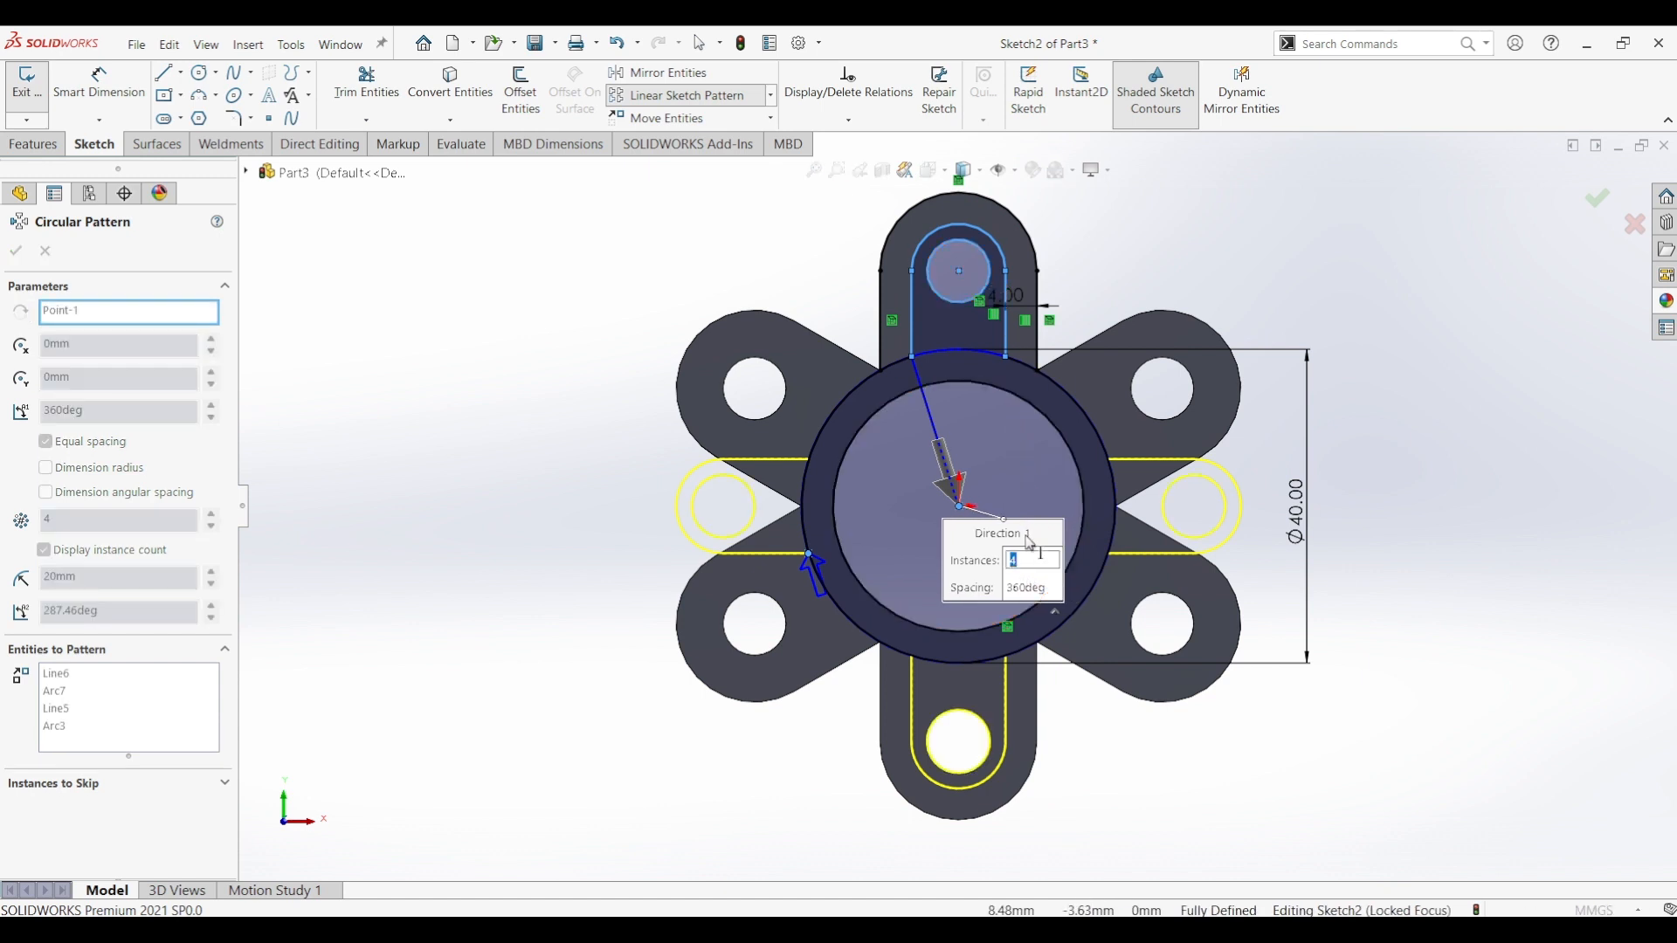
type("6")
key("Return")
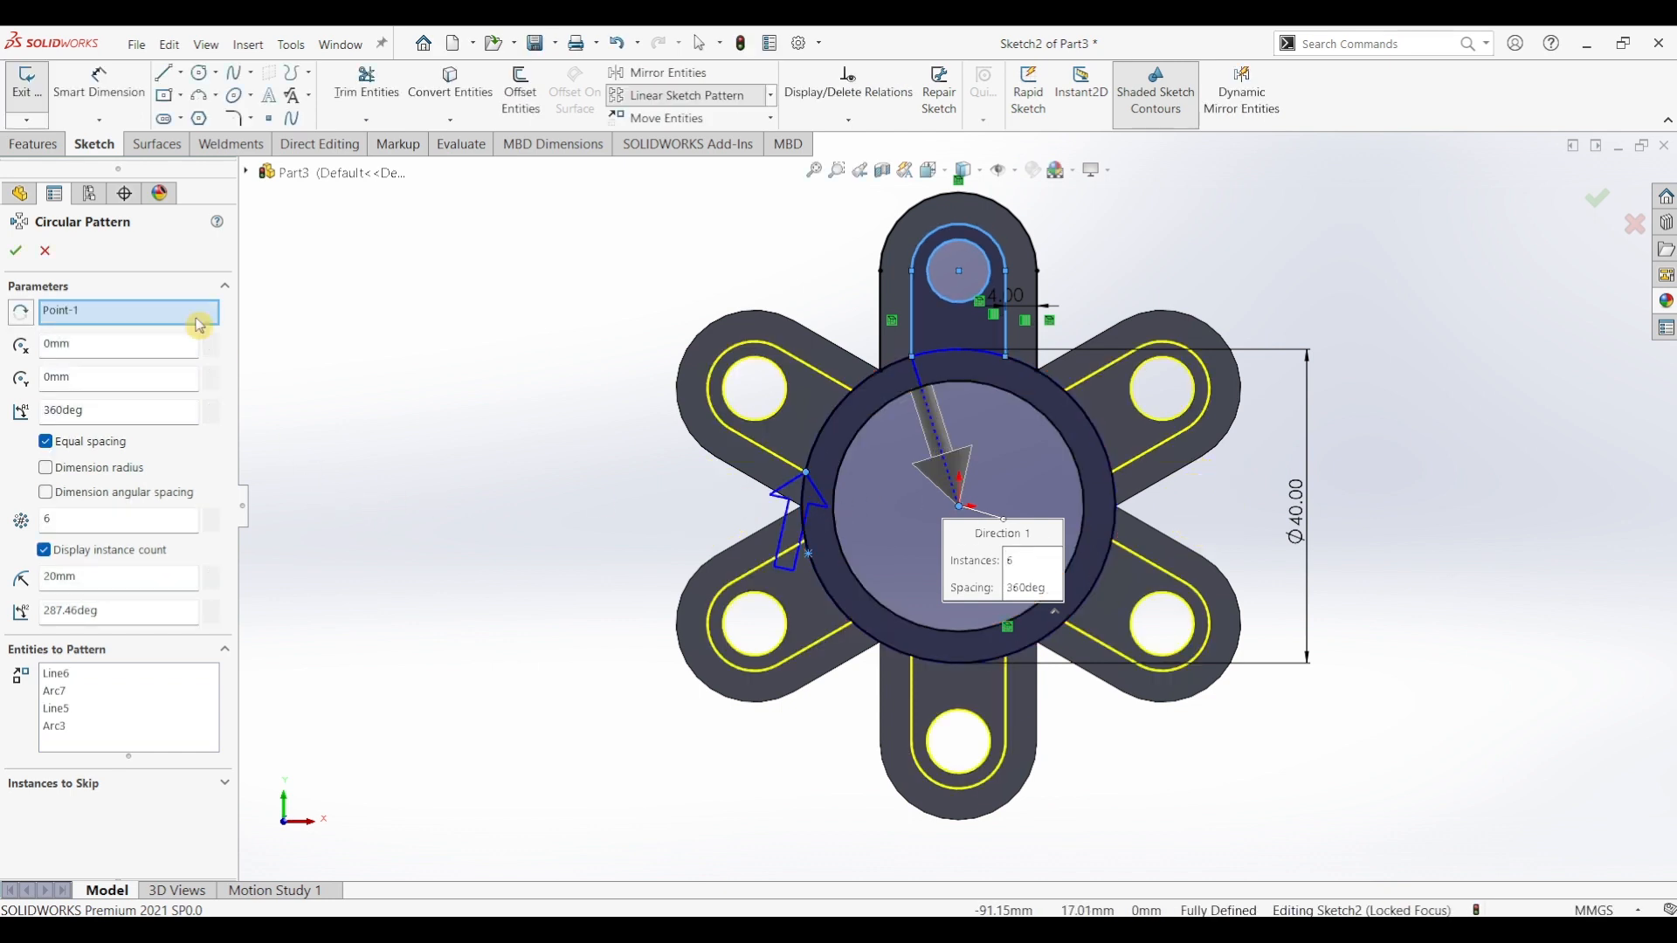
left_click(14, 252)
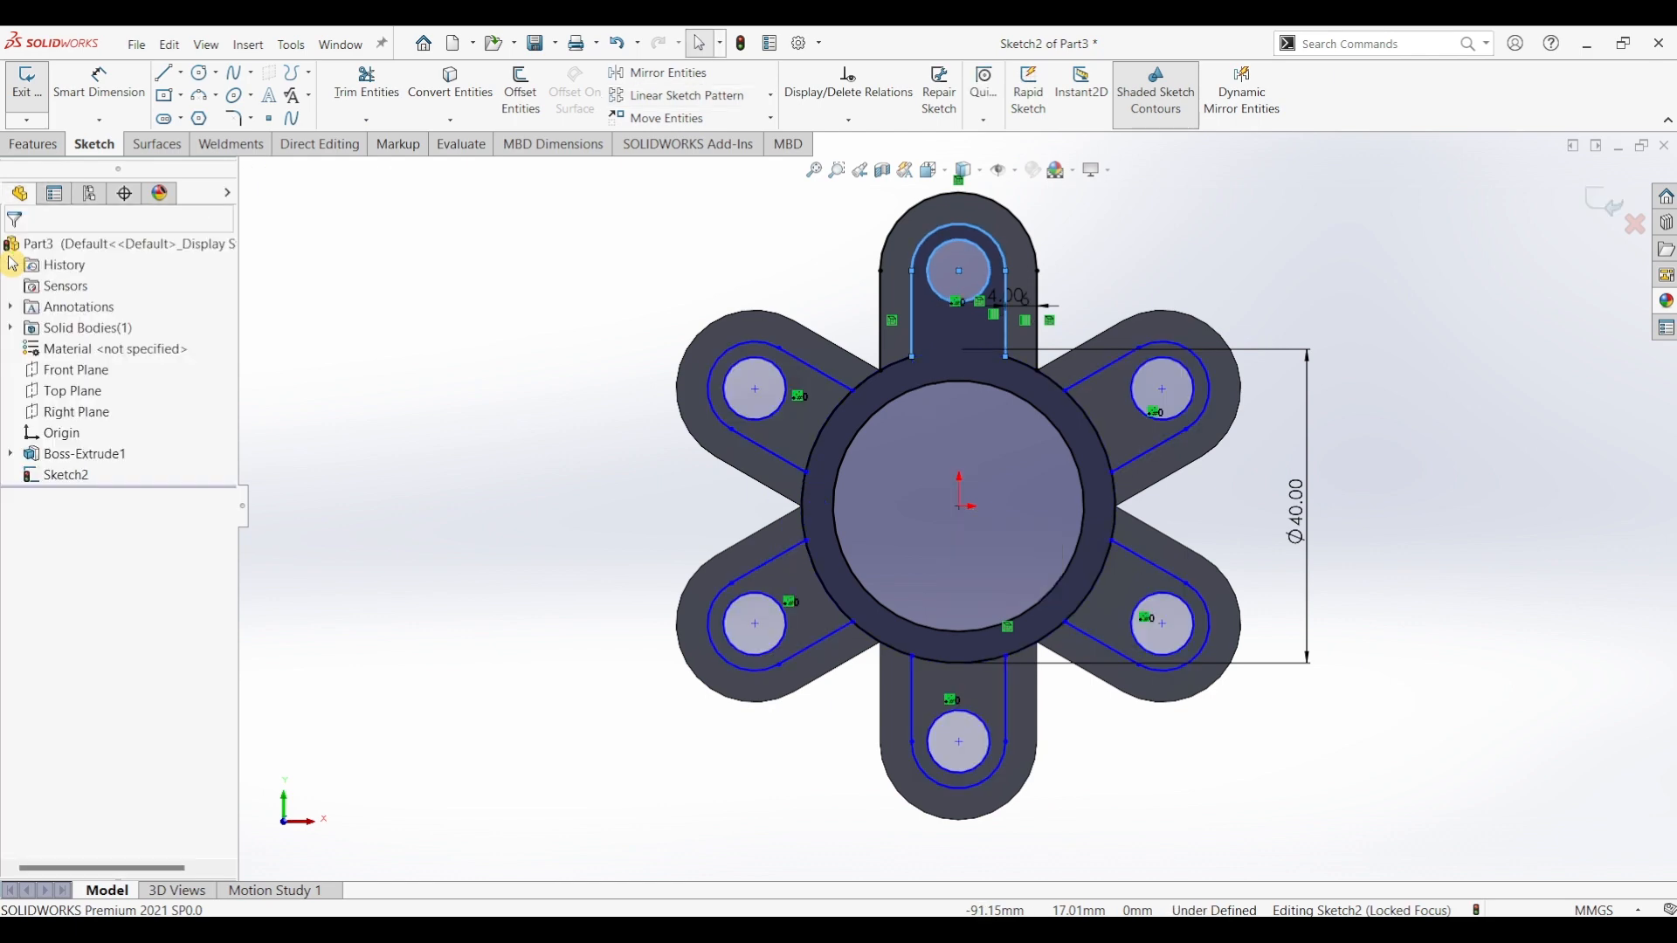
- Power-trim the 40 mm circle's segments inside the five patterned arms to form one continuous outline
left_click(335, 113)
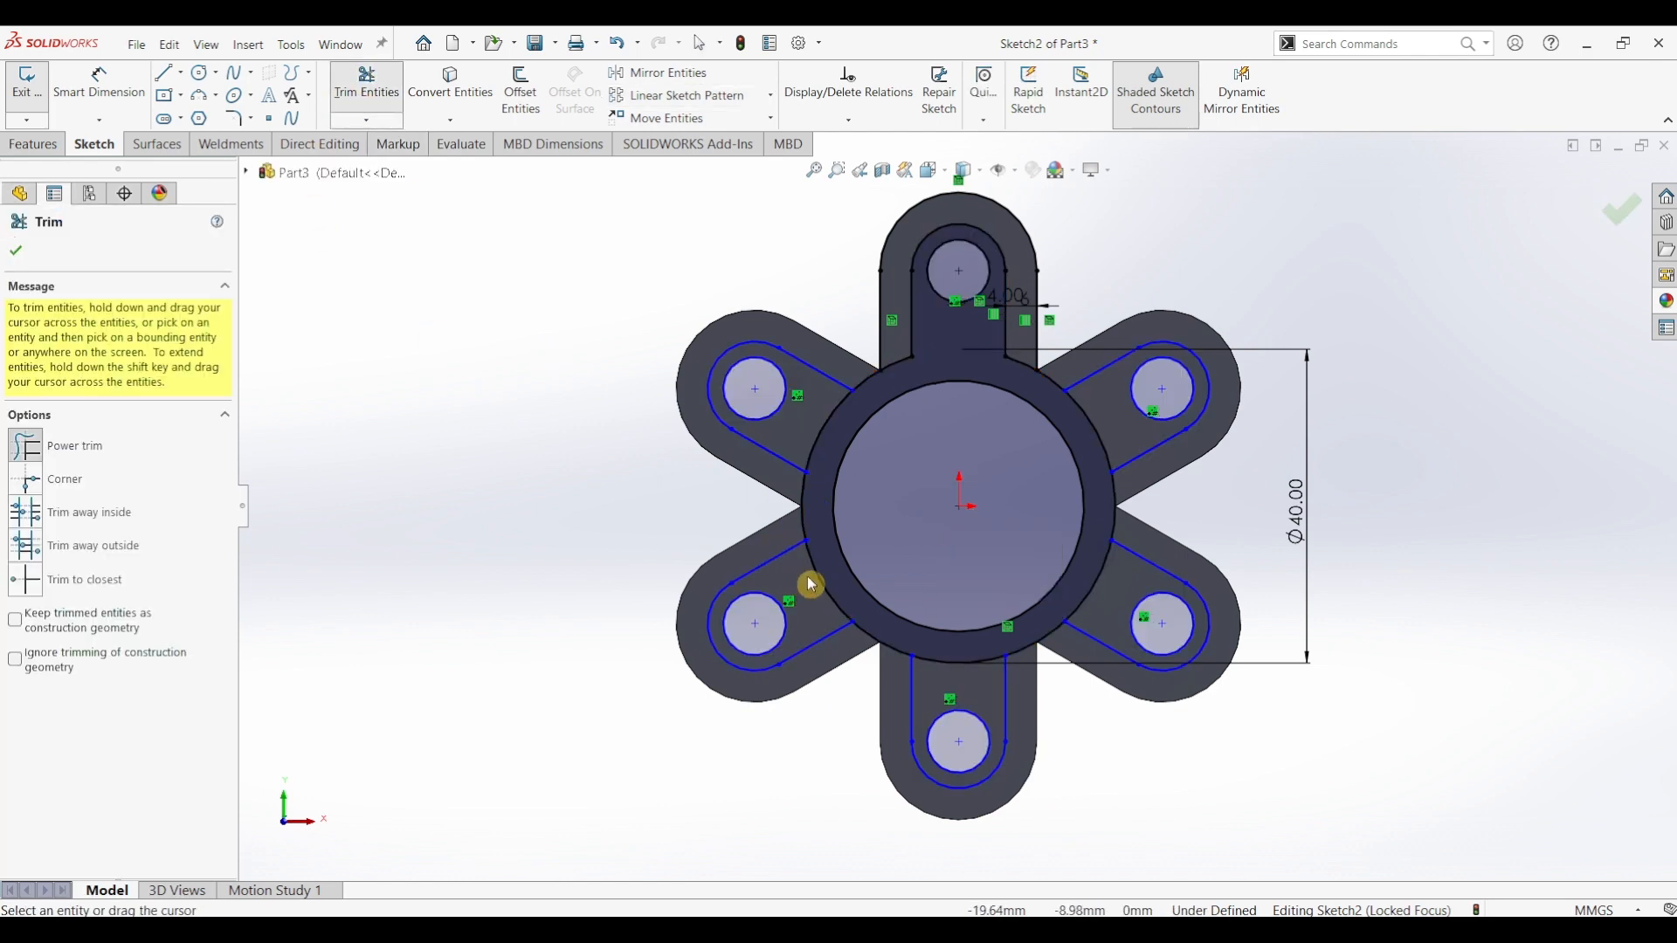
mouse_move(821, 579)
left_mouse_down()
mouse_move(820, 445)
mouse_move(946, 696)
mouse_move(955, 655)
mouse_move(958, 673)
mouse_move(999, 673)
mouse_move(1082, 577)
mouse_move(1114, 590)
mouse_move(1083, 393)
mouse_move(1078, 427)
mouse_move(1092, 414)
left_mouse_up()
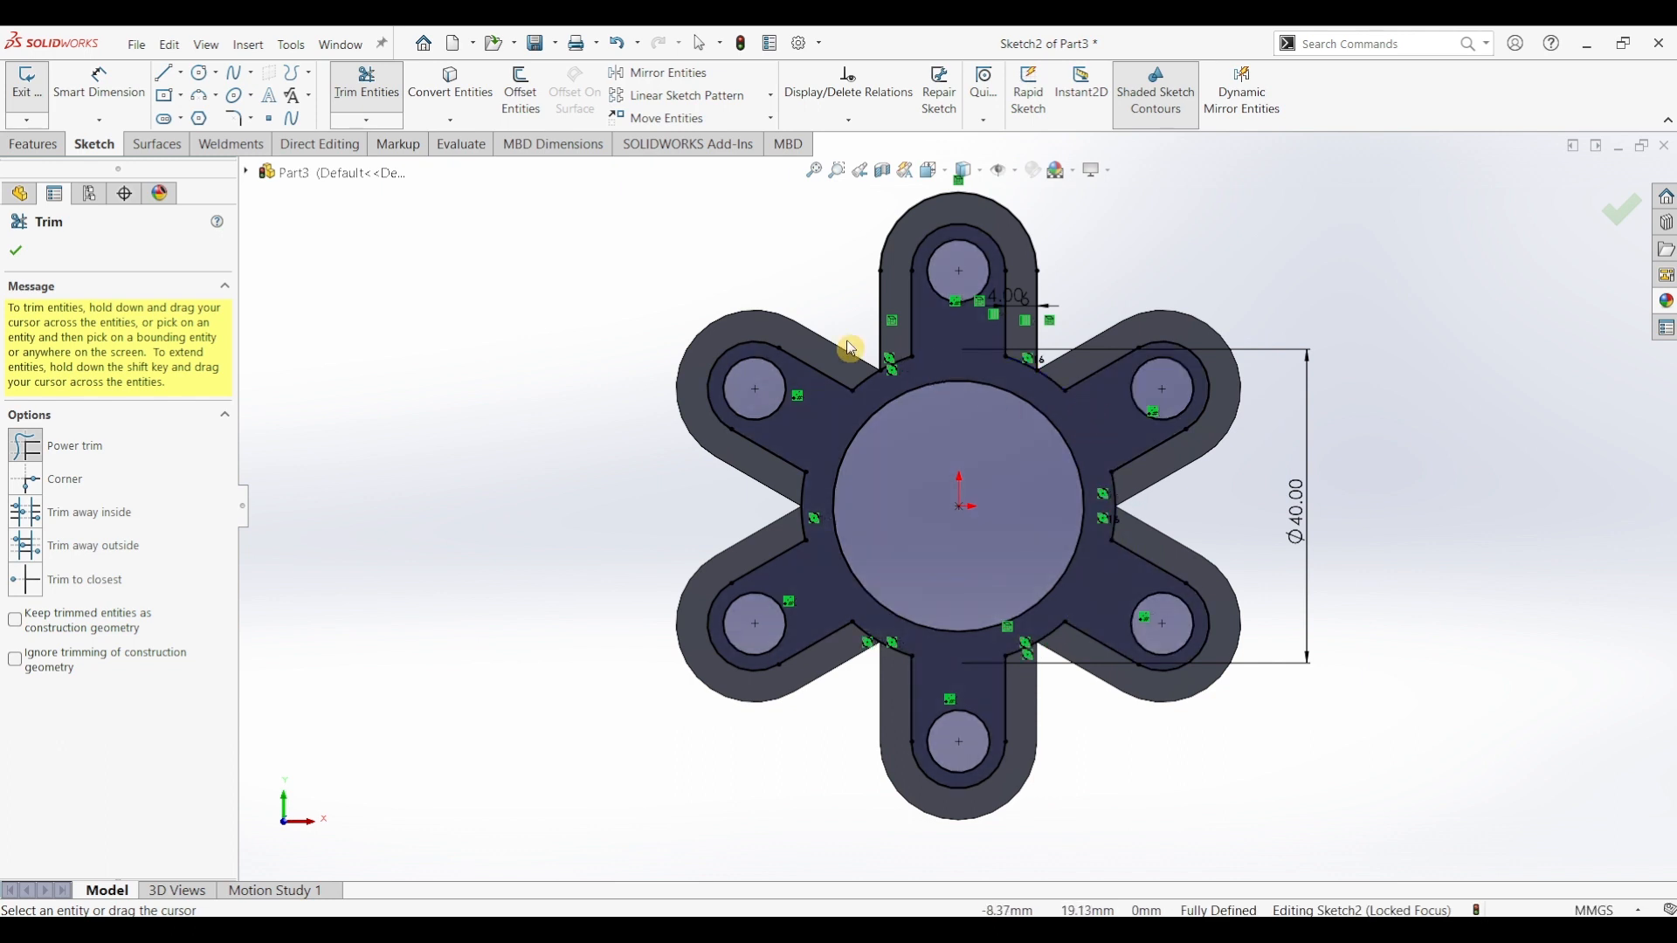
left_click(16, 251)
- Extrude the inner six-armed region between the trimmed outline and the holes as a merged boss, blind 5 mm deep
left_click(34, 145)
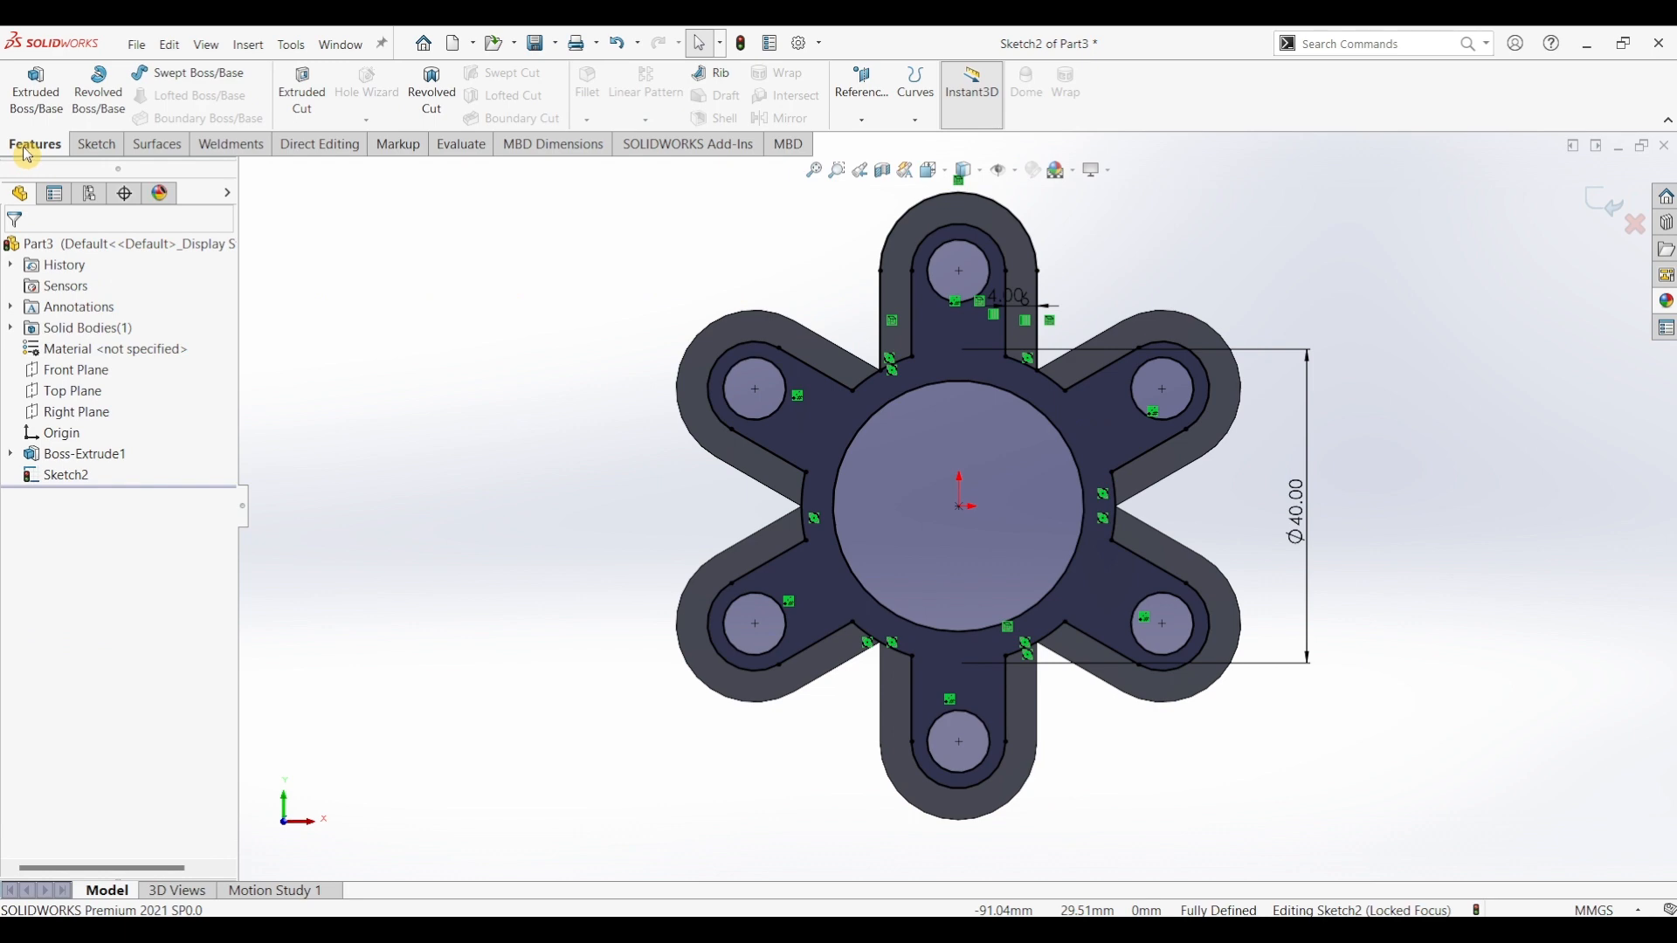
left_click(36, 88)
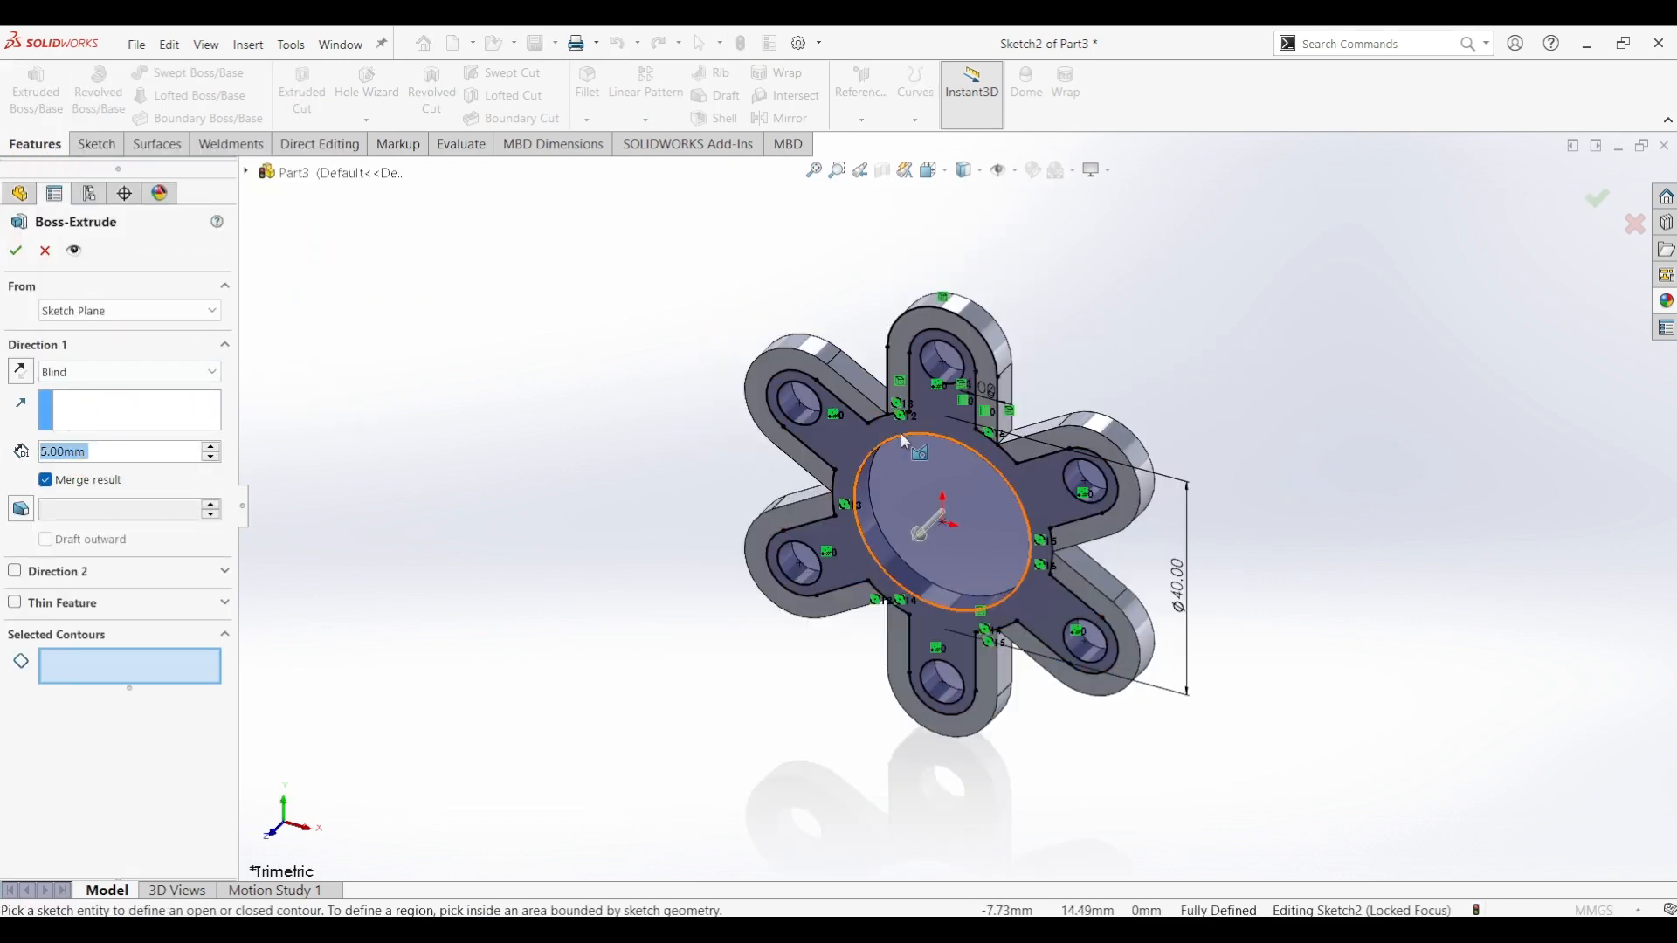
left_click(937, 414)
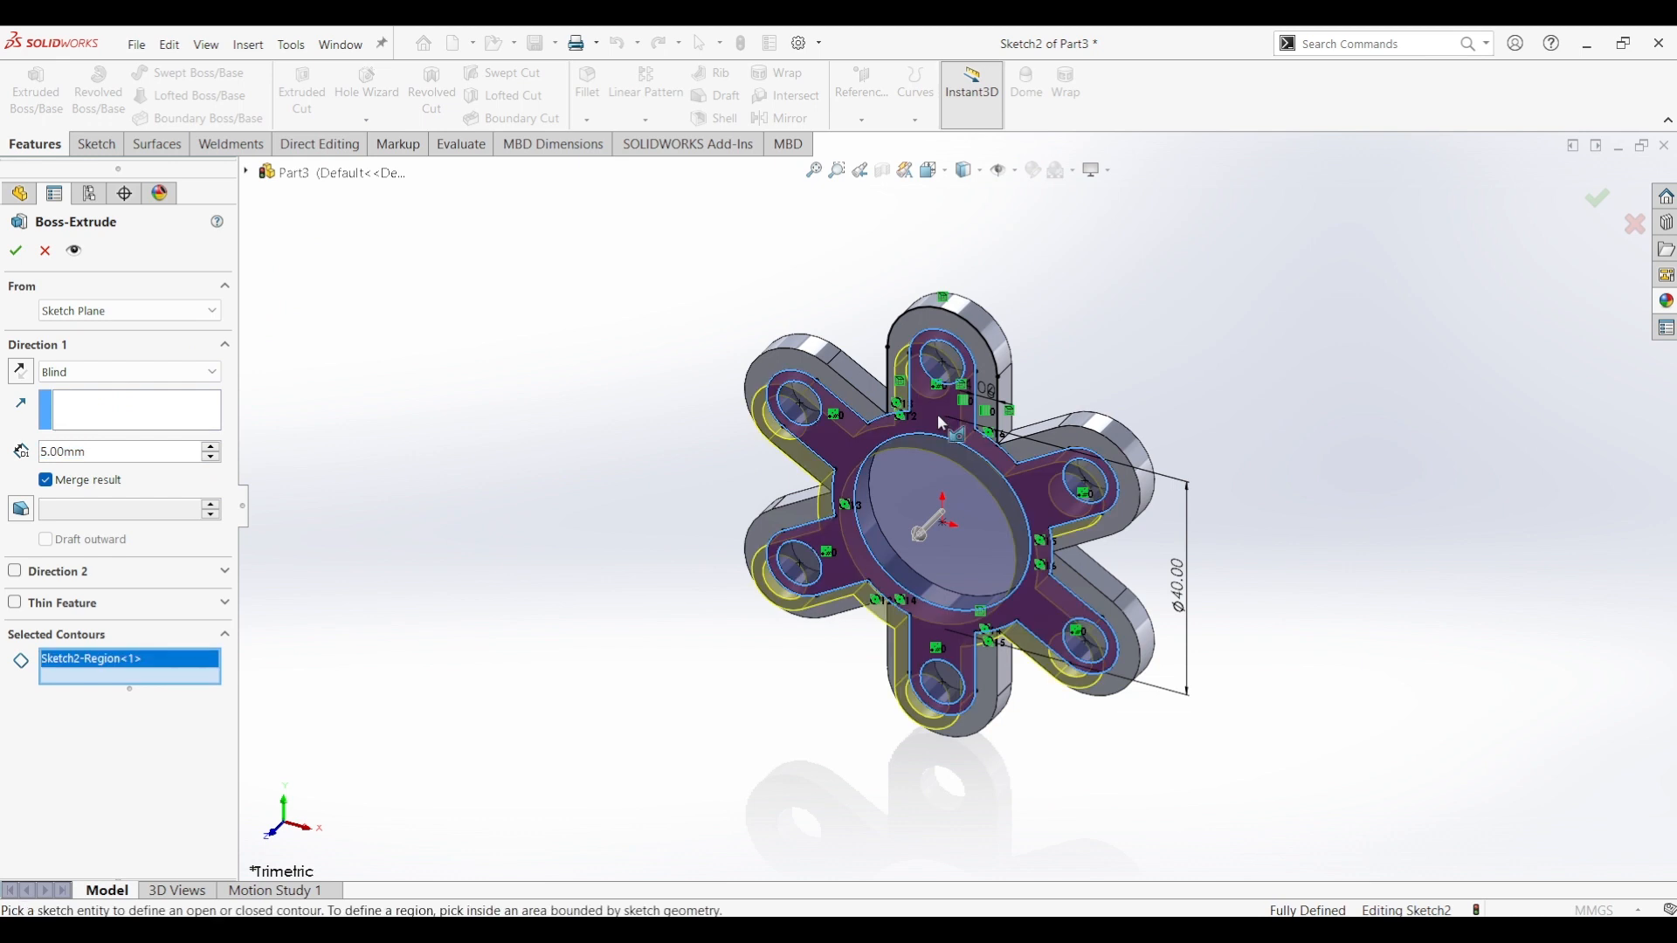
left_click(15, 252)
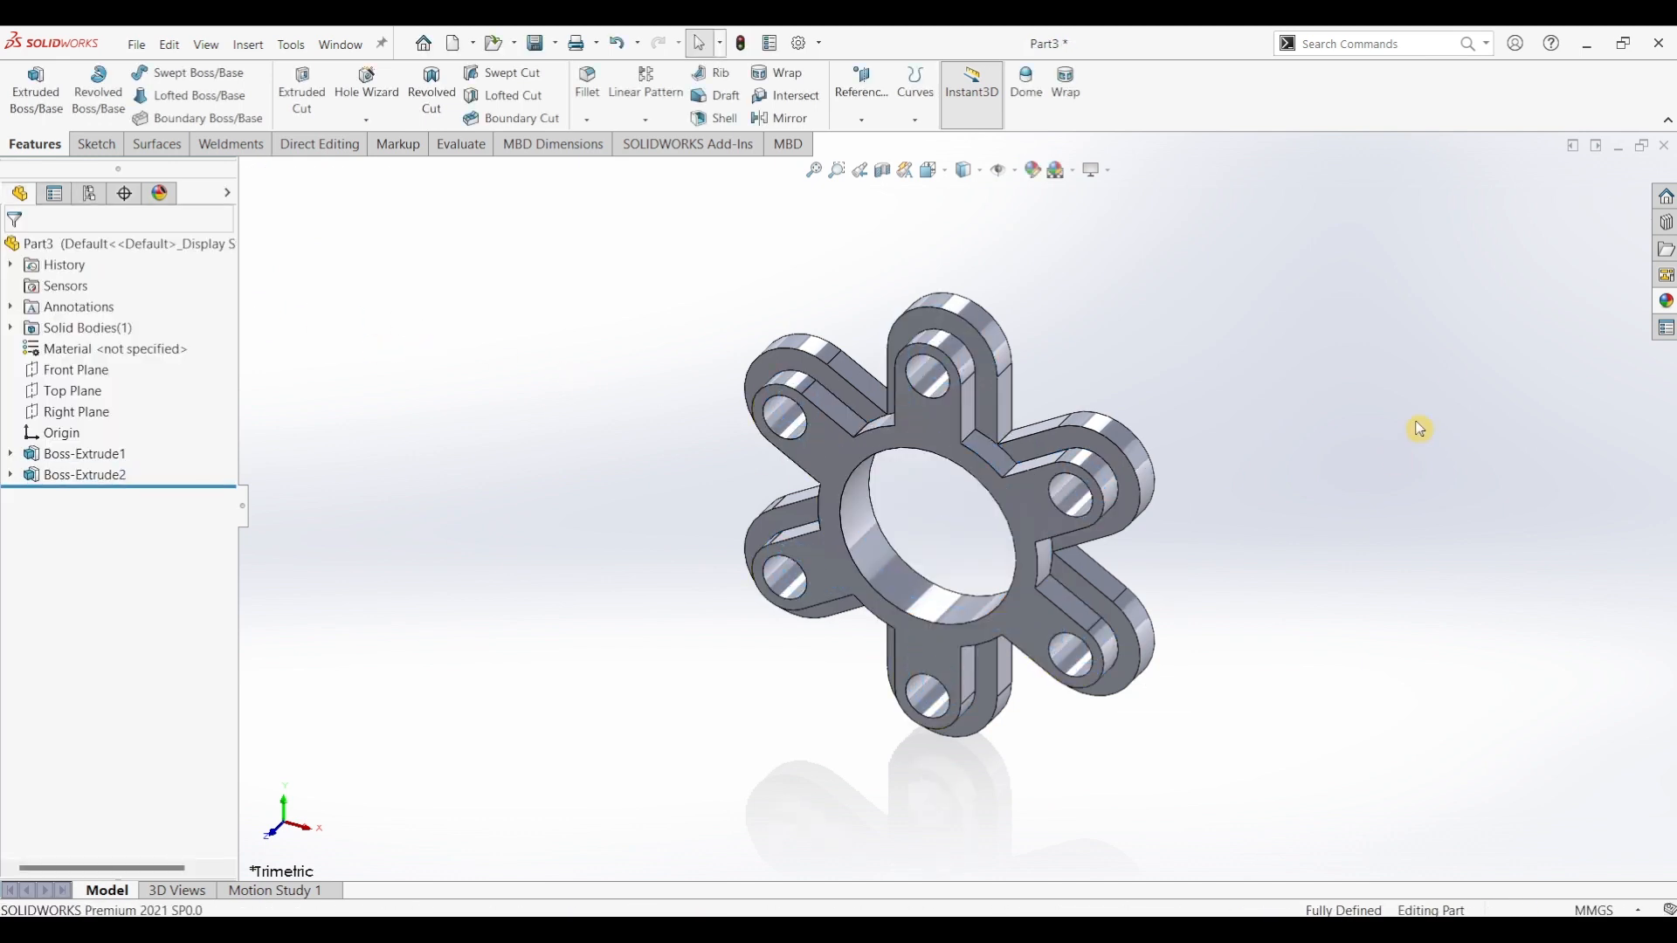
- Apply the chromium plate appearance to the Boss-Extrude1 feature
left_click(1666, 304)
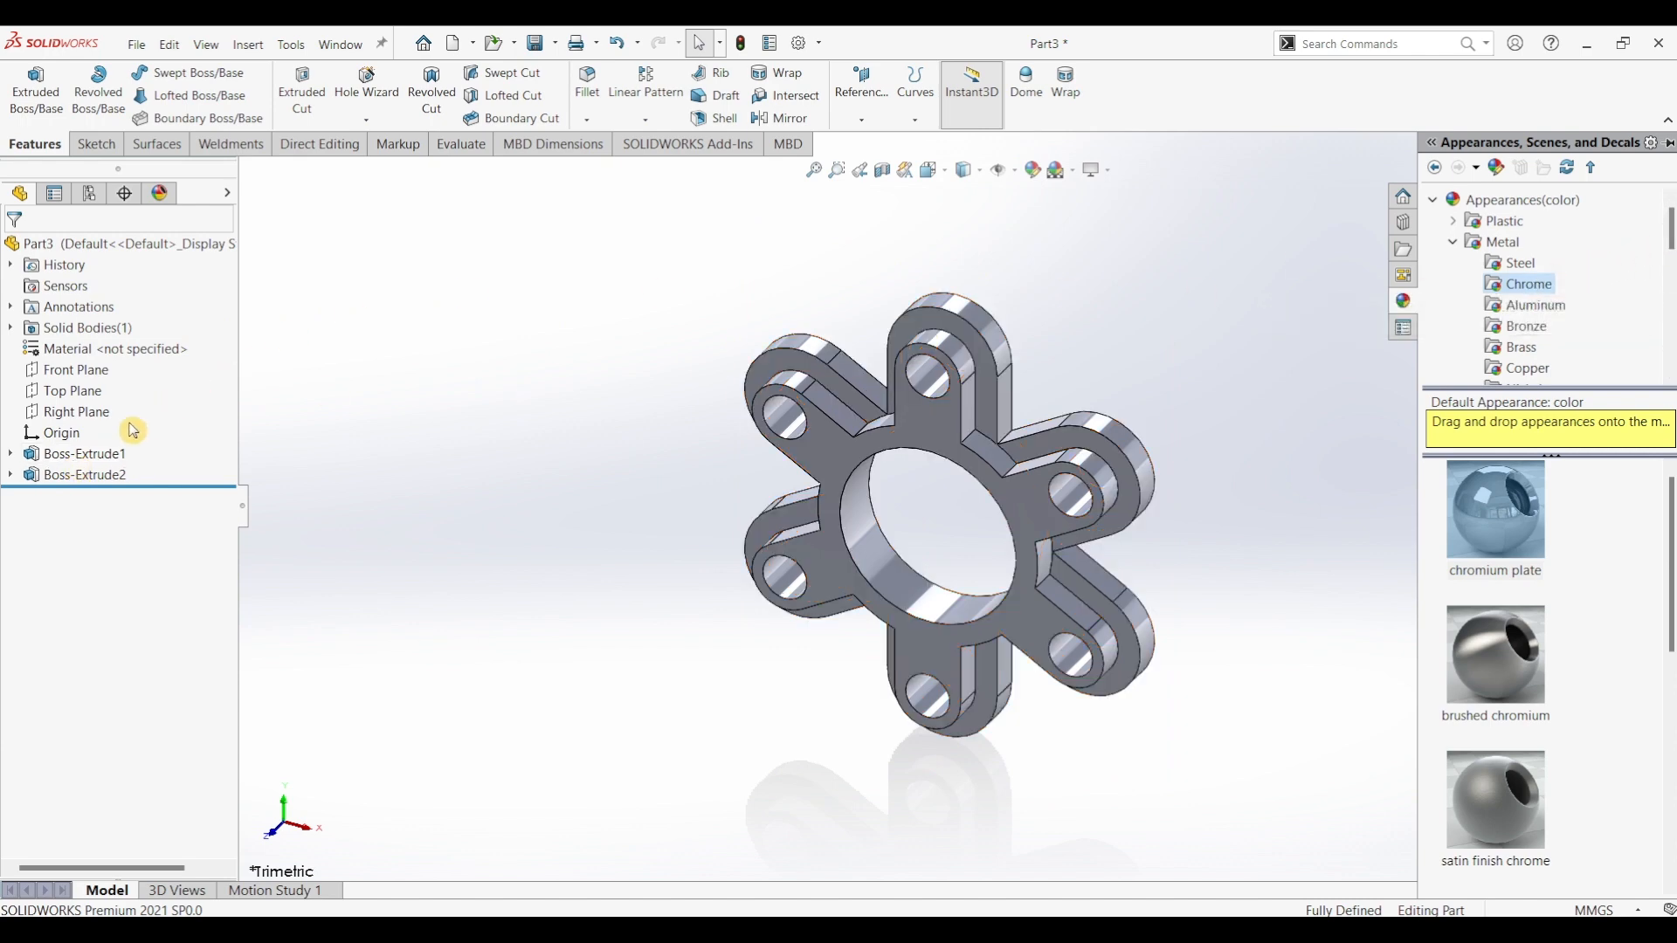
left_click(78, 459)
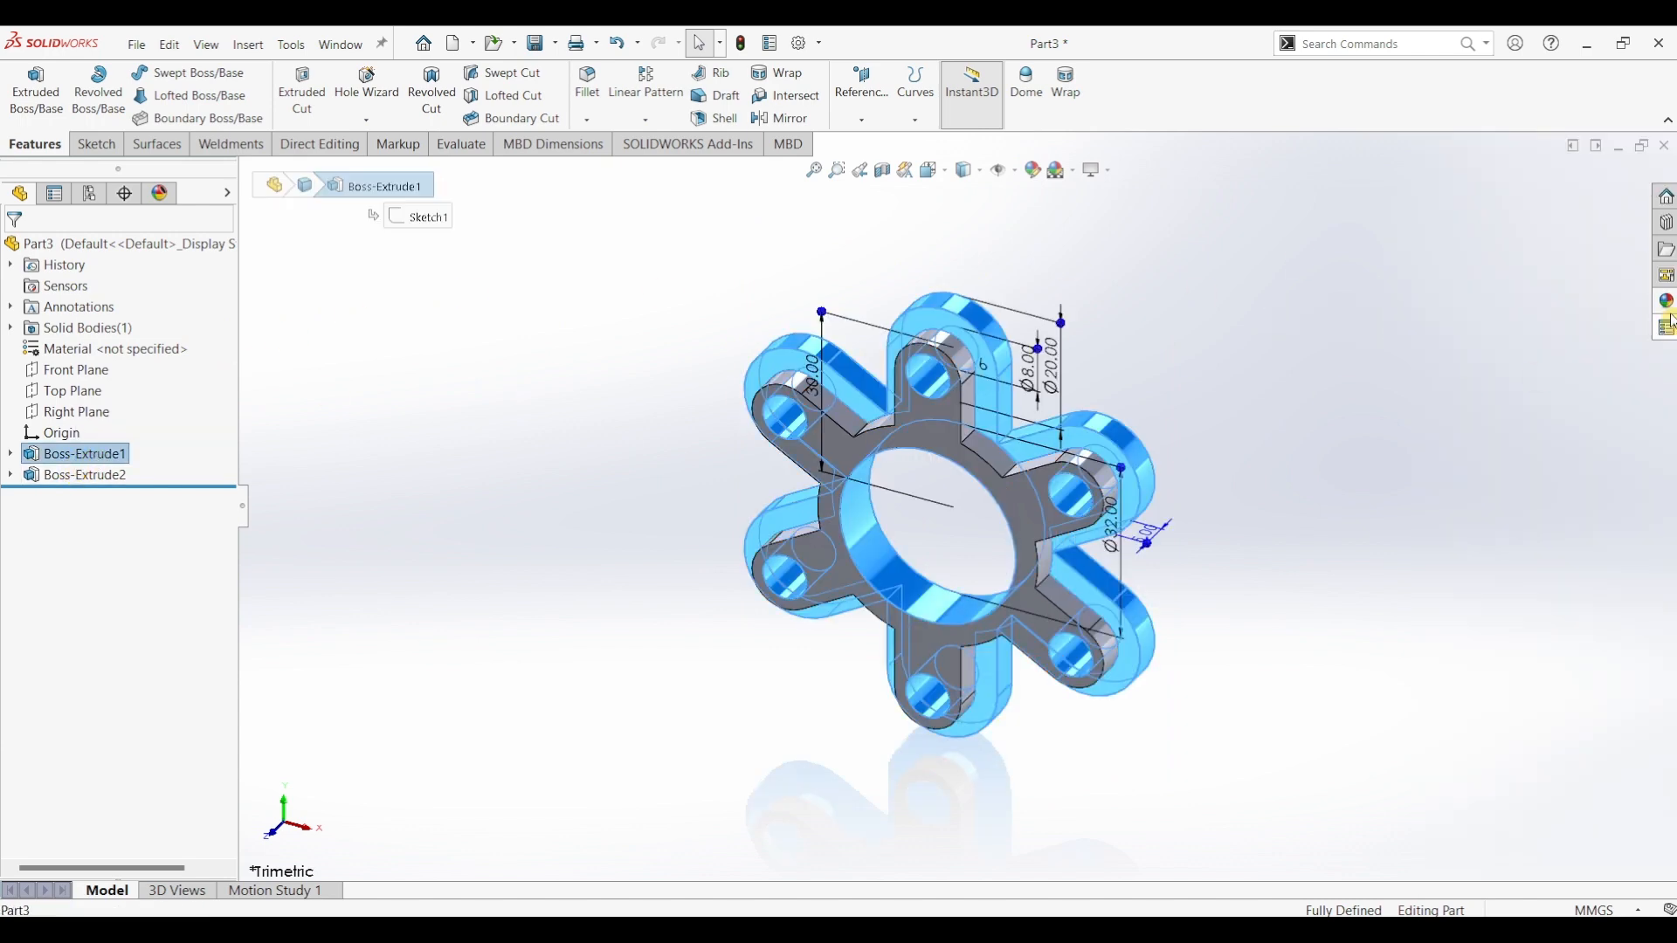
left_click(1666, 302)
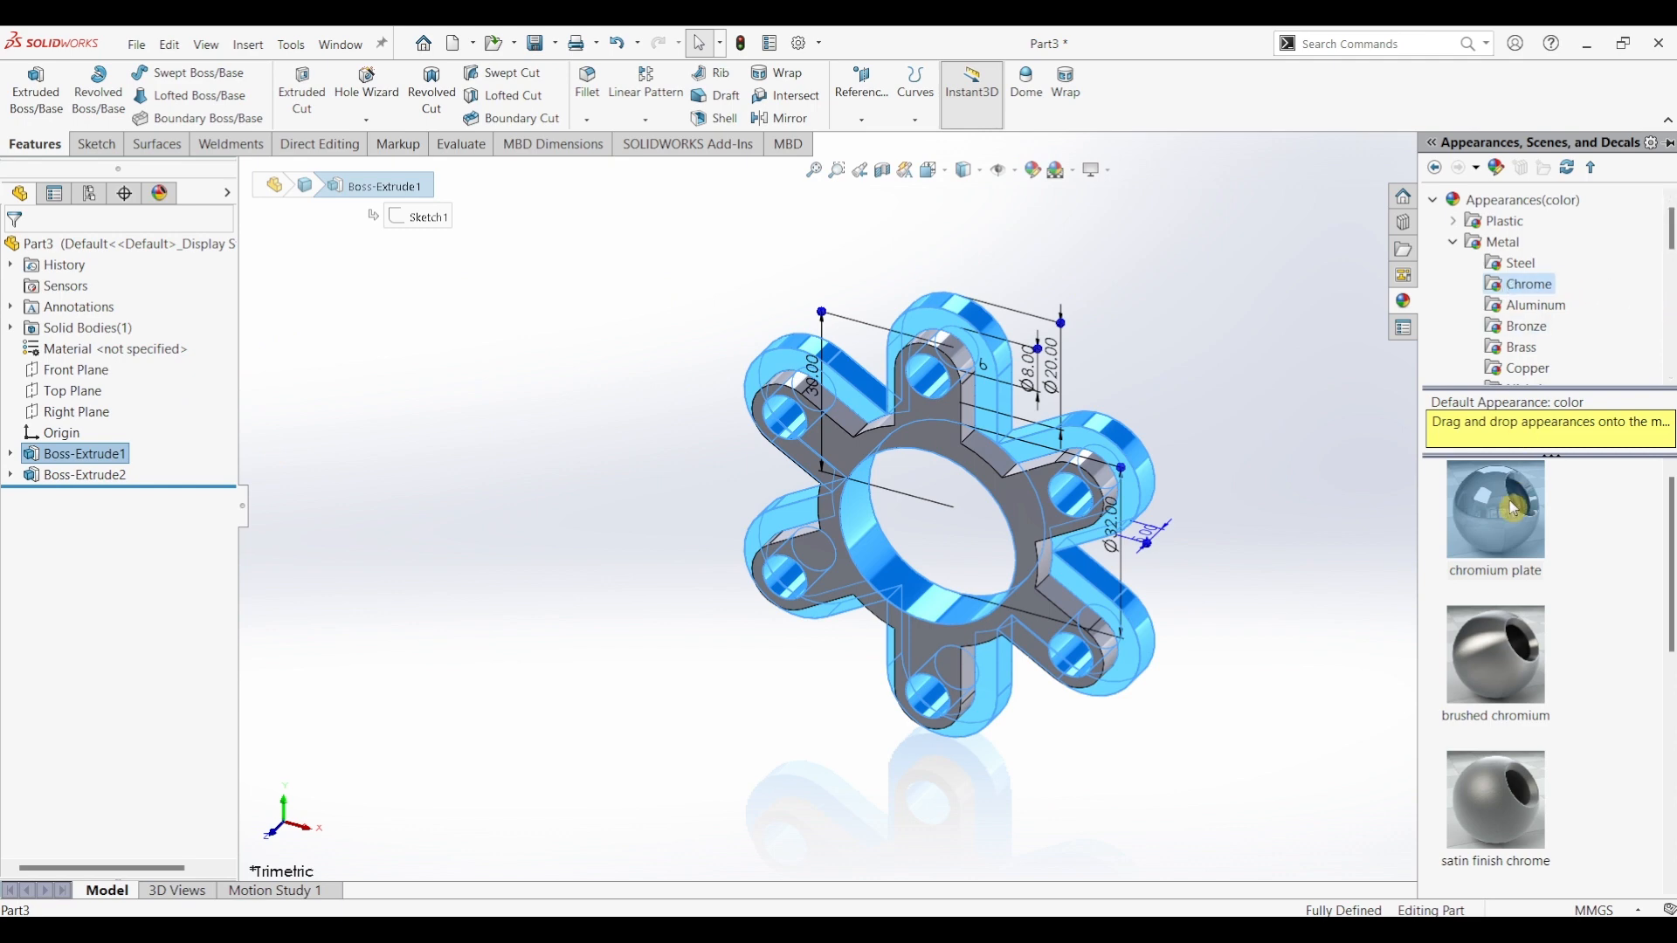
left_click_drag(1513, 507, 1037, 507)
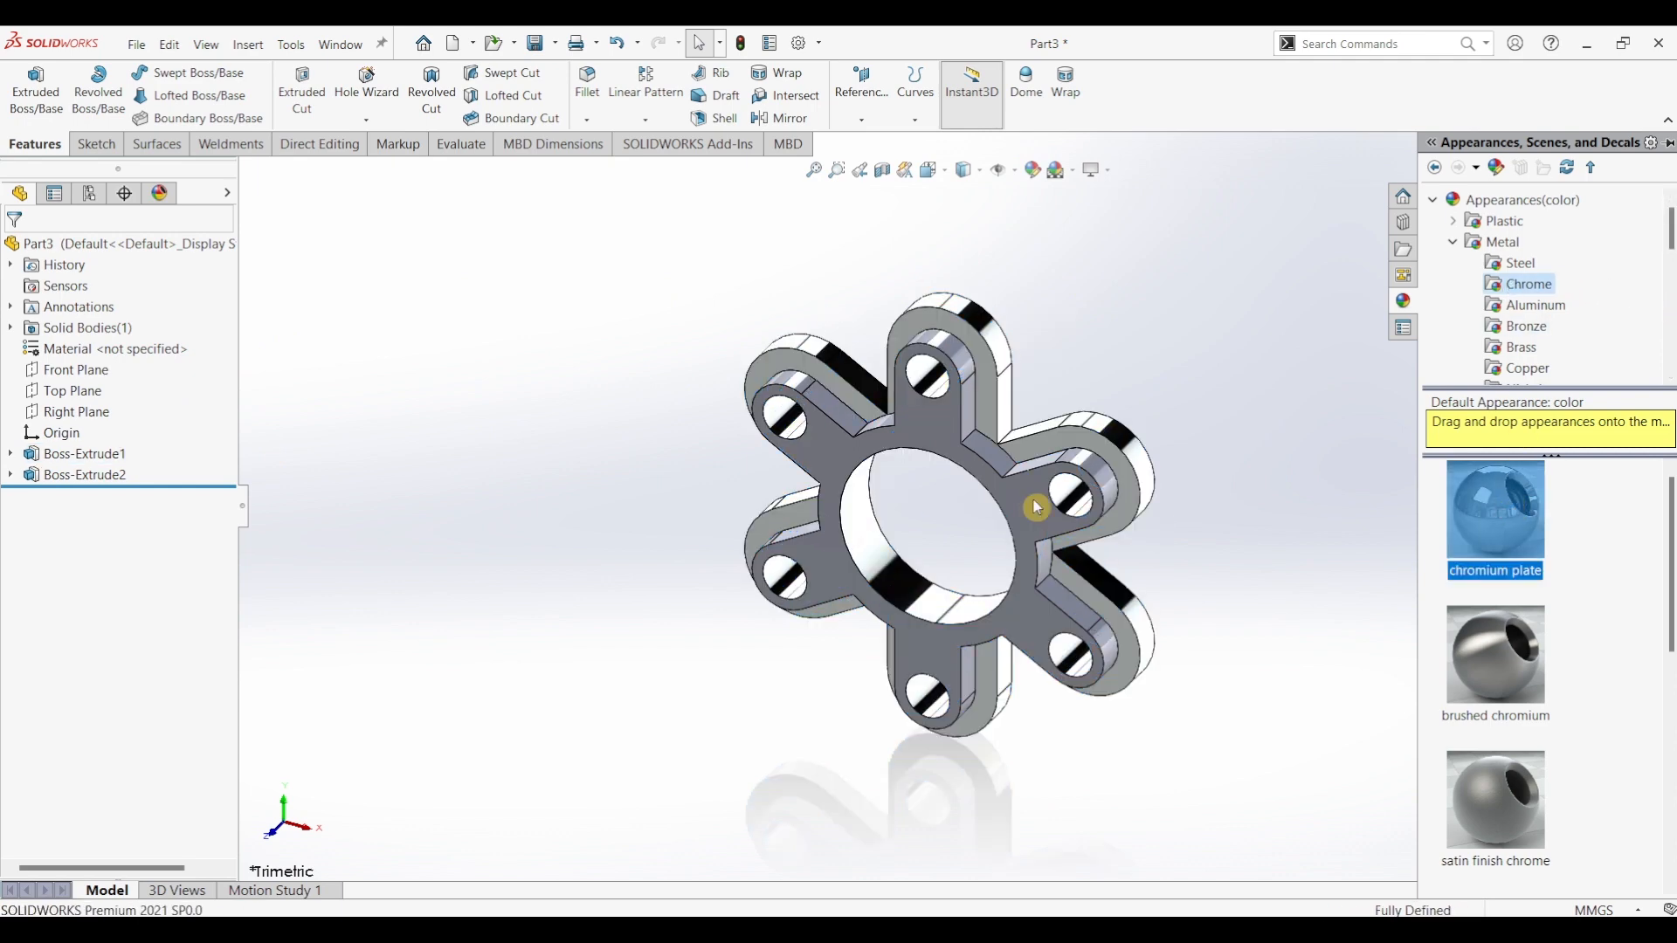
- Apply the polished bronze appearance to the Boss-Extrude2 feature
left_click(81, 474)
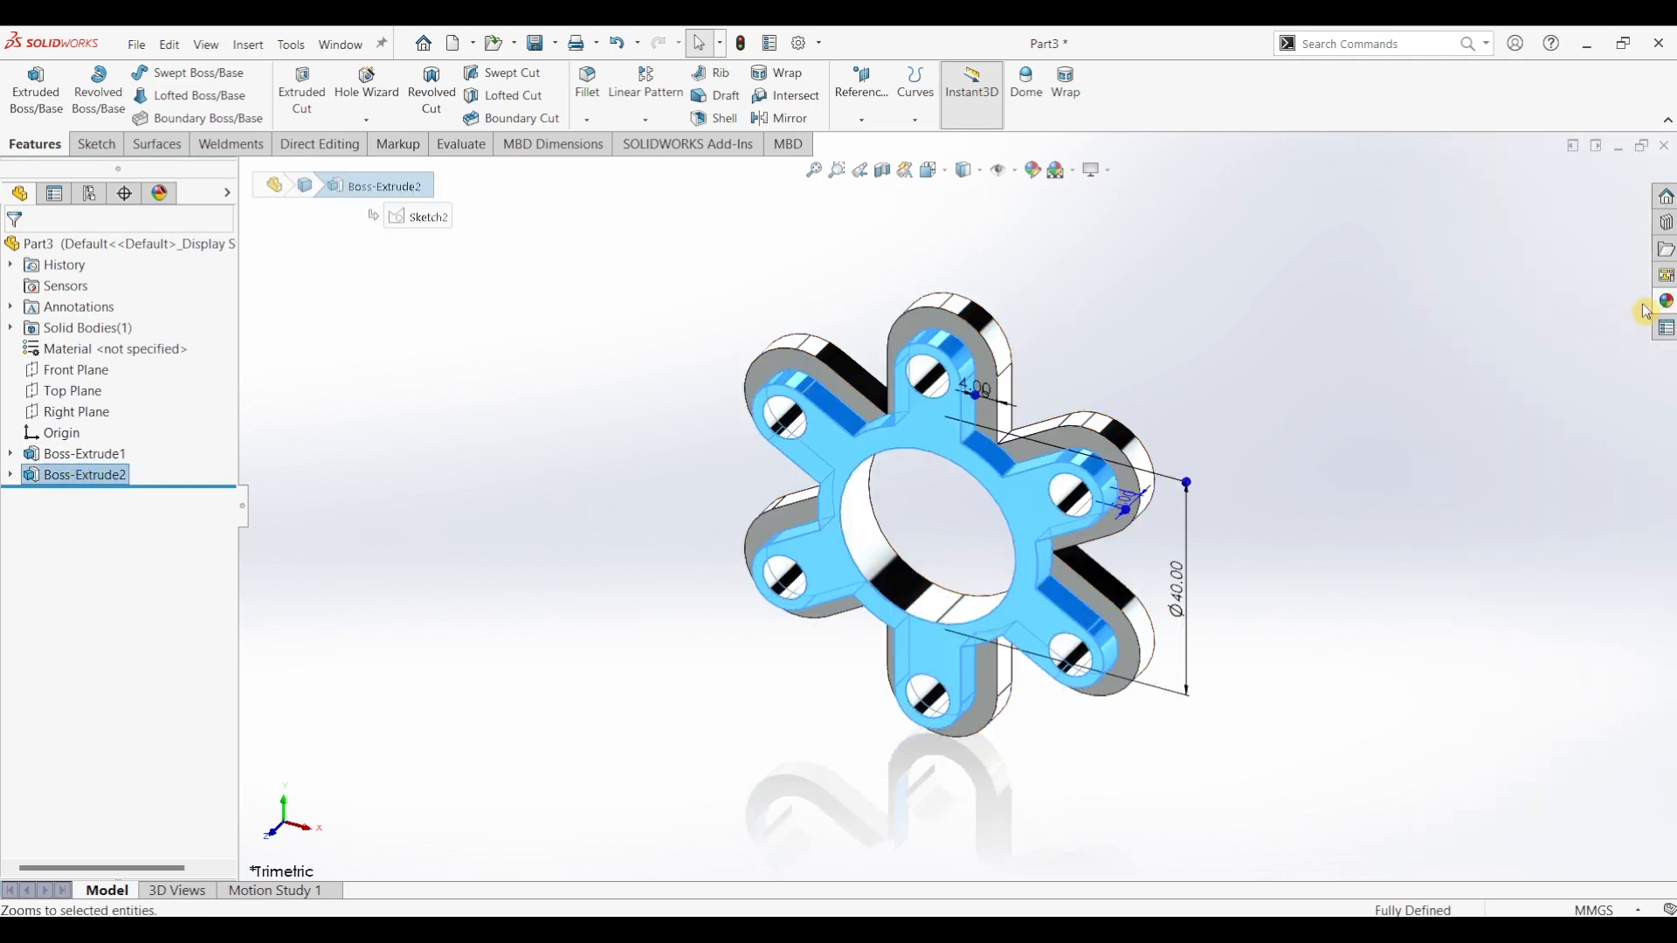
left_click(1664, 303)
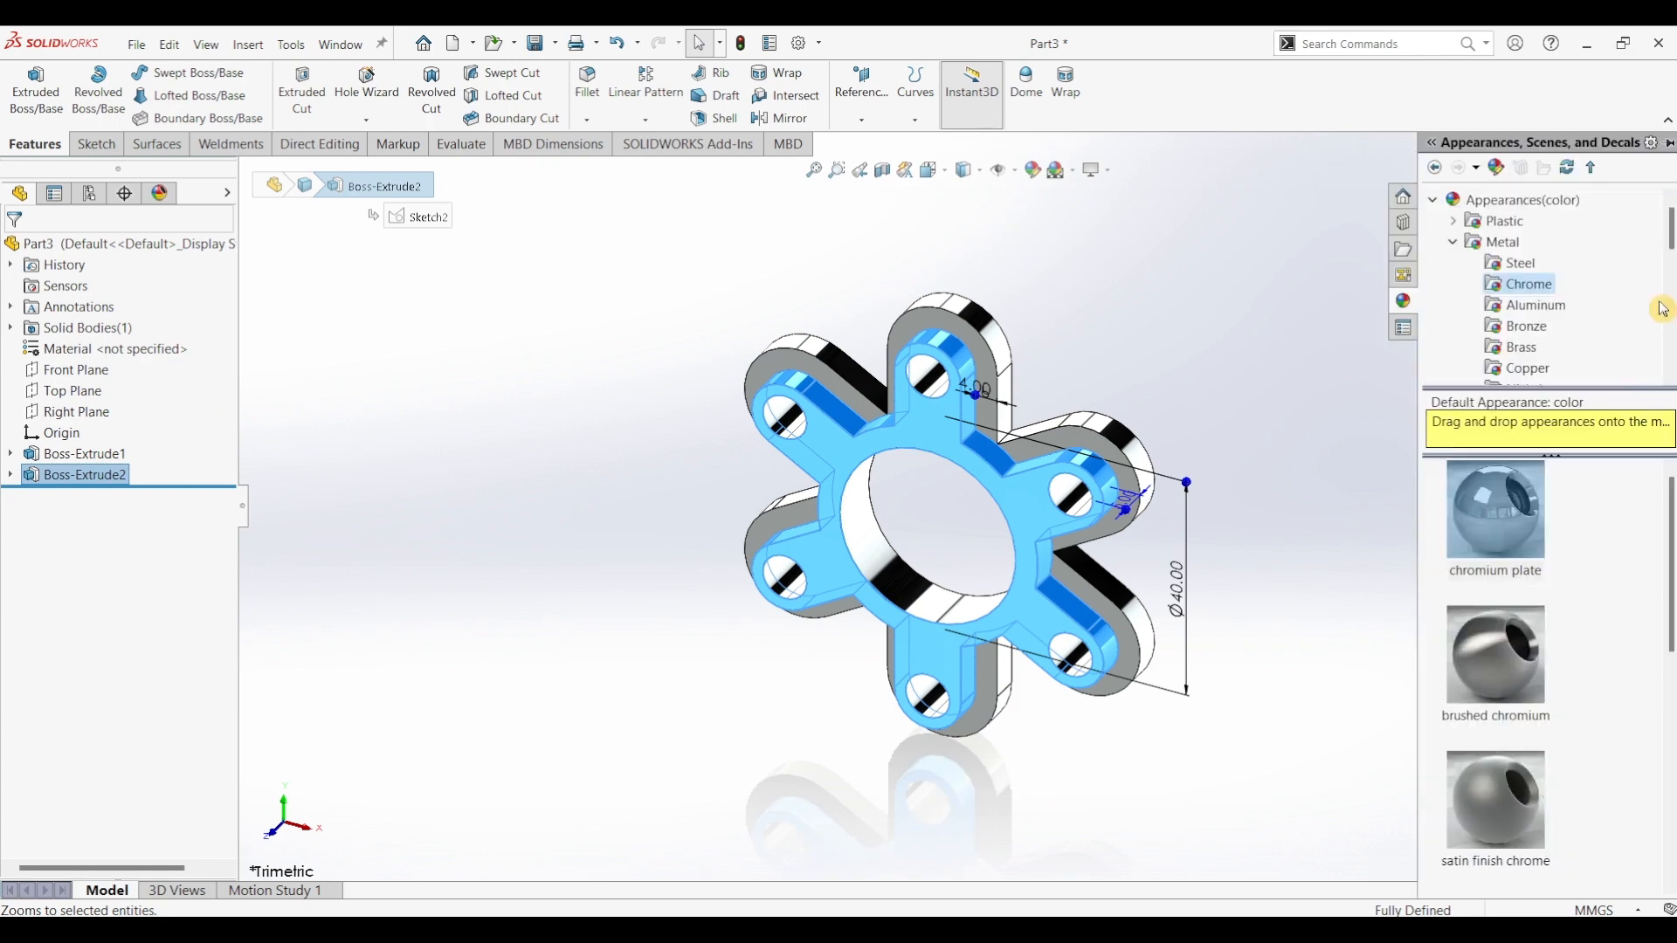
left_click(1524, 326)
double_click(1476, 506)
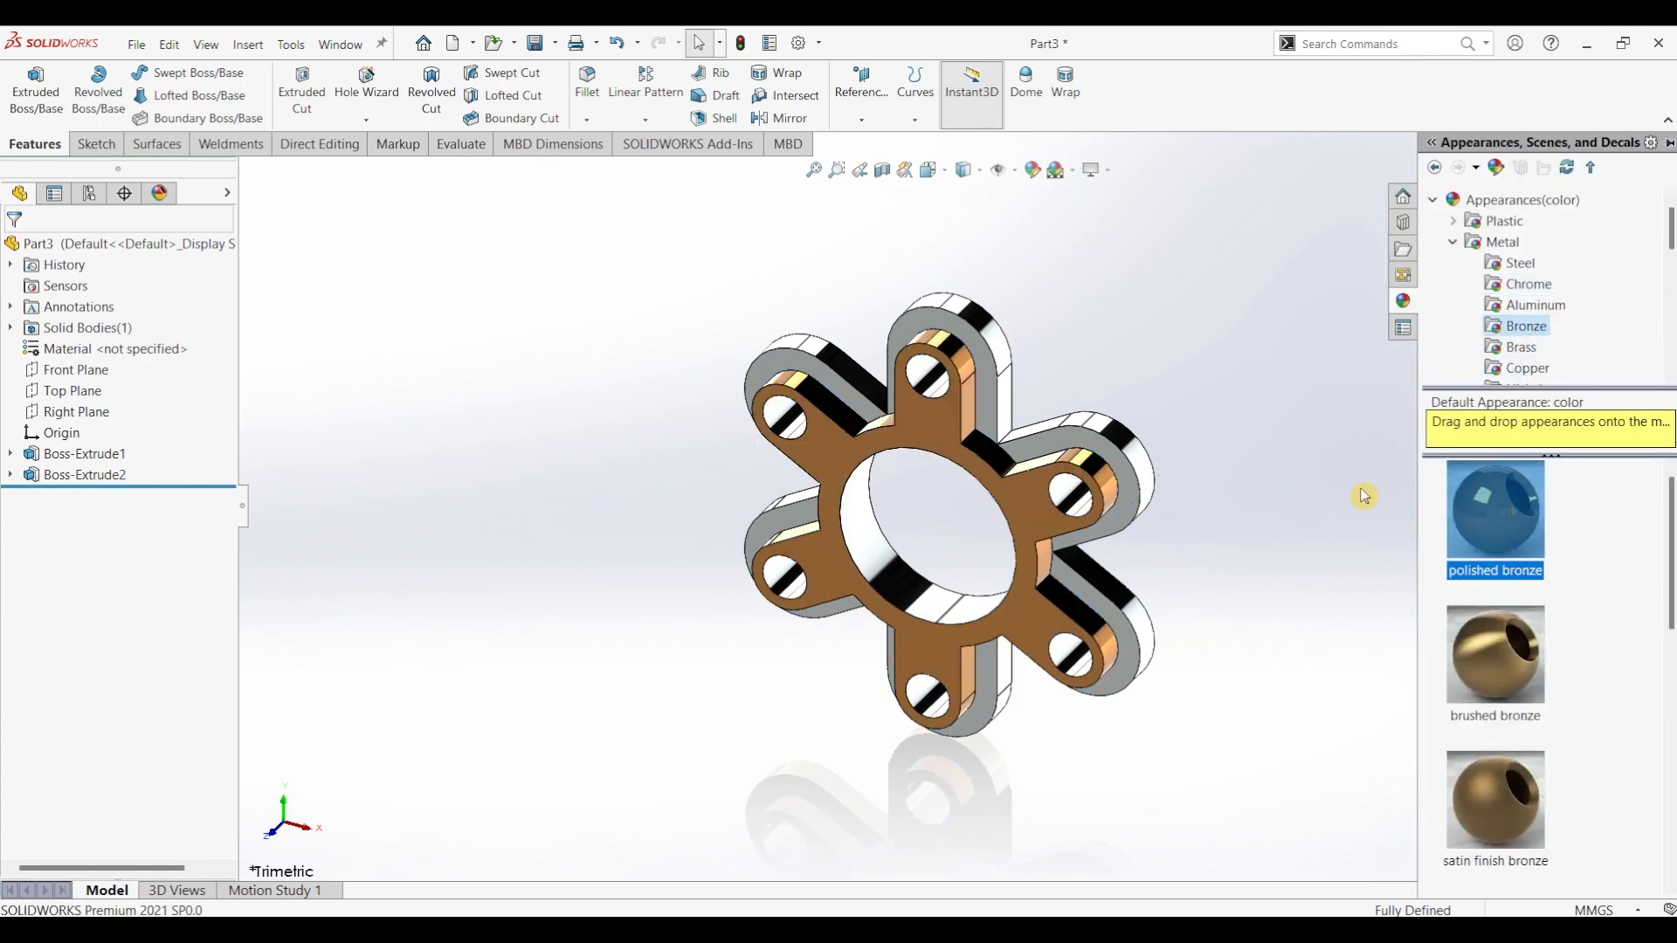